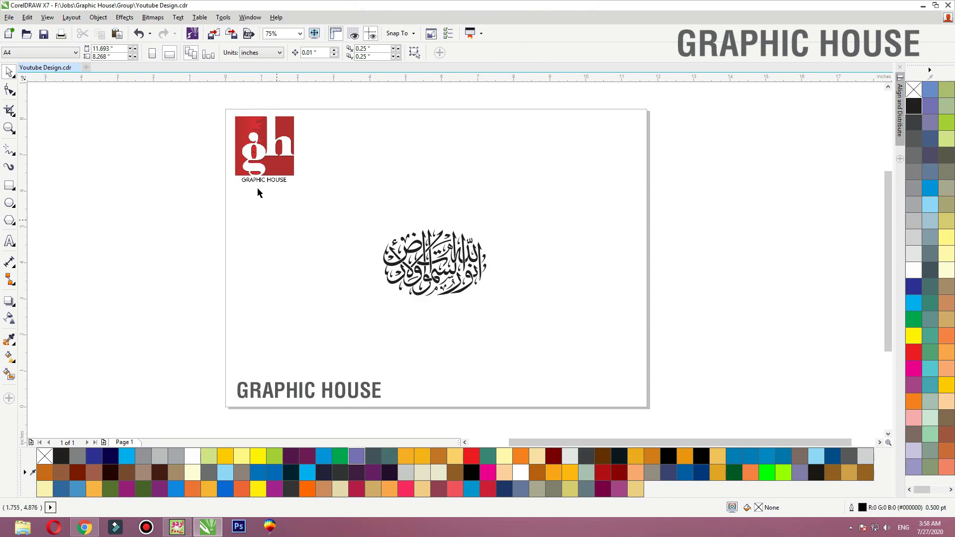
Move the black calligraphy artwork from the page centre to the left, below the Graphic House logo.
{"action": "left_click", "coordinate": [258, 150]}
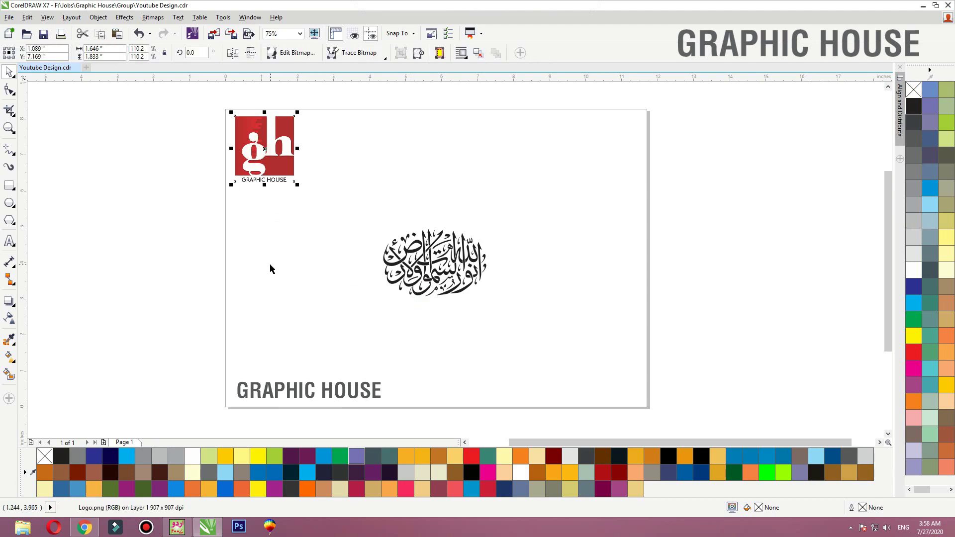
{"action": "left_click", "coordinate": [271, 278]}
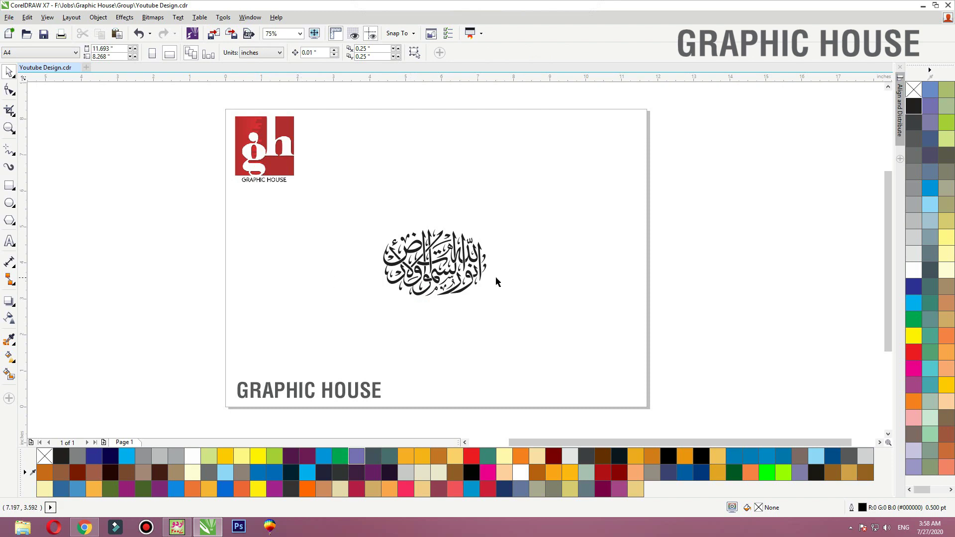
{"action": "left_click_drag", "start_coordinate": [443, 275], "coordinate": [359, 271]}
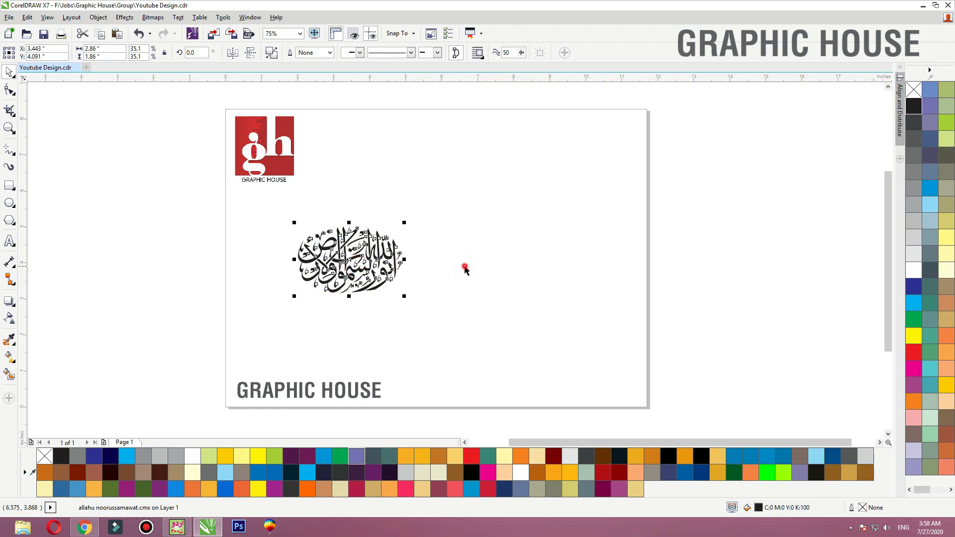
{"action": "left_click", "coordinate": [465, 269]}
{"action": "left_click", "coordinate": [383, 267]}
{"action": "left_click", "coordinate": [455, 199]}
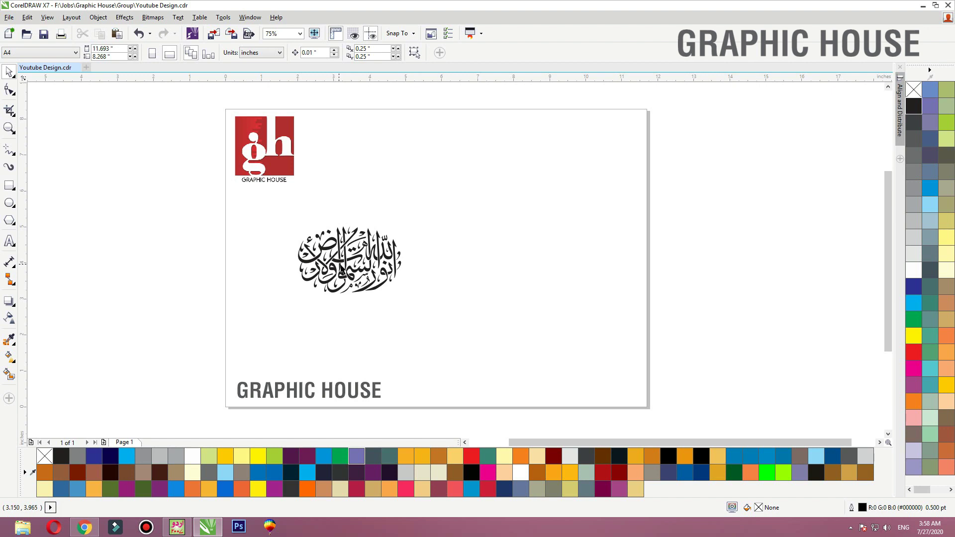
{"action": "left_click_drag", "start_coordinate": [341, 269], "coordinate": [333, 261]}
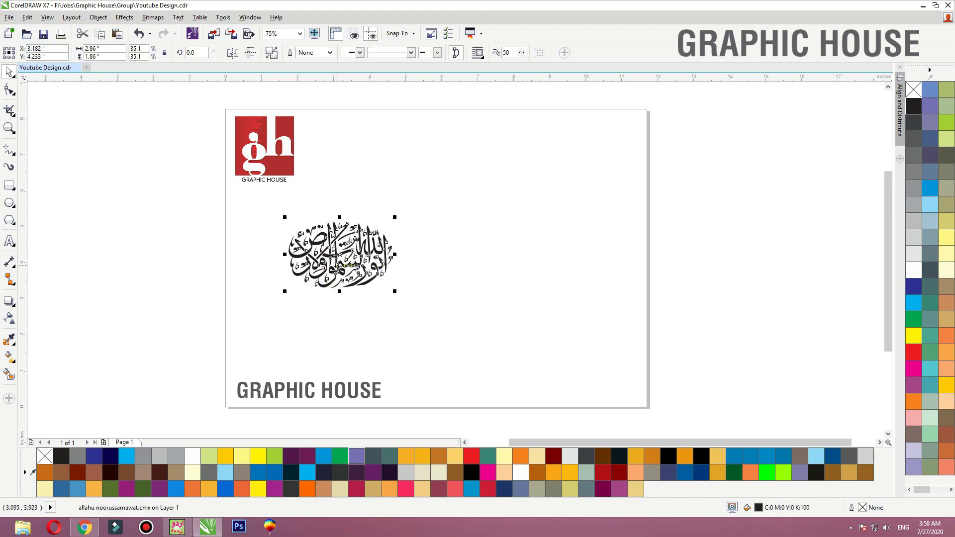
{"action": "left_click", "coordinate": [457, 292]}
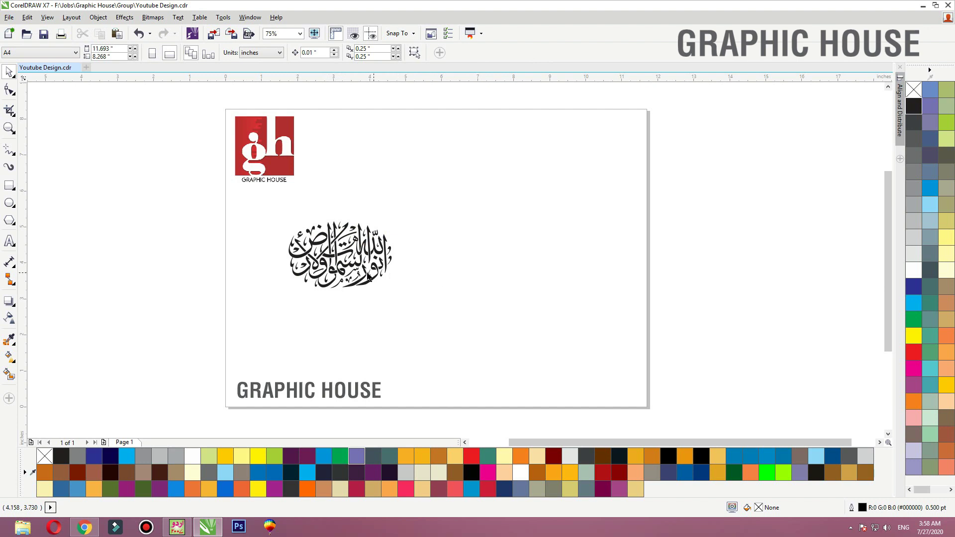
{"action": "left_click_drag", "start_coordinate": [359, 273], "coordinate": [334, 275]}
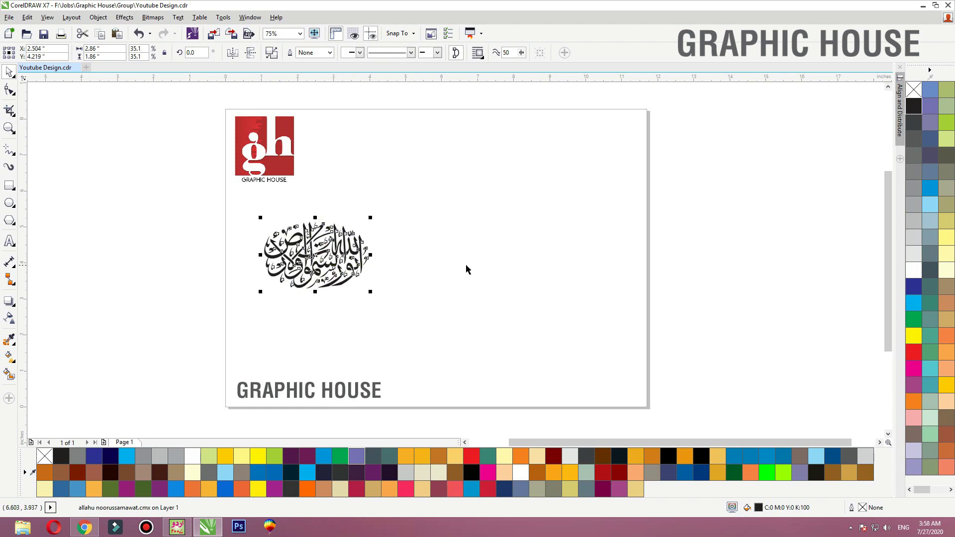
Draw a rectangle, size it to 4 by 4 inches and centre it on the page.
{"action": "left_click", "coordinate": [10, 185]}
{"action": "left_click_drag", "start_coordinate": [384, 187], "coordinate": [544, 348]}
{"action": "left_click", "coordinate": [94, 48]}
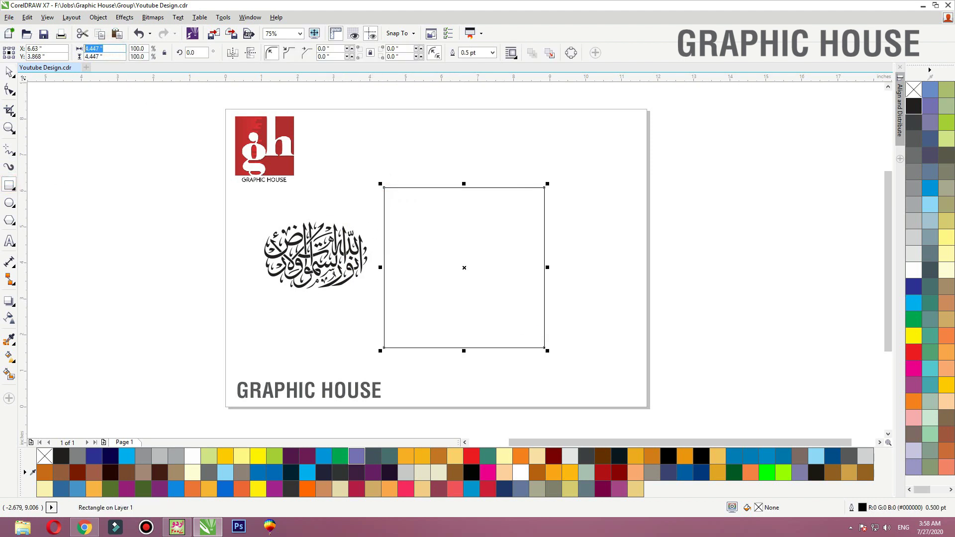
{"action": "type", "text": "4"}
{"action": "key", "text": "Tab"}
{"action": "type", "text": "4"}
{"action": "key", "text": "Return"}
{"action": "key", "text": "space"}
{"action": "key", "text": "p"}
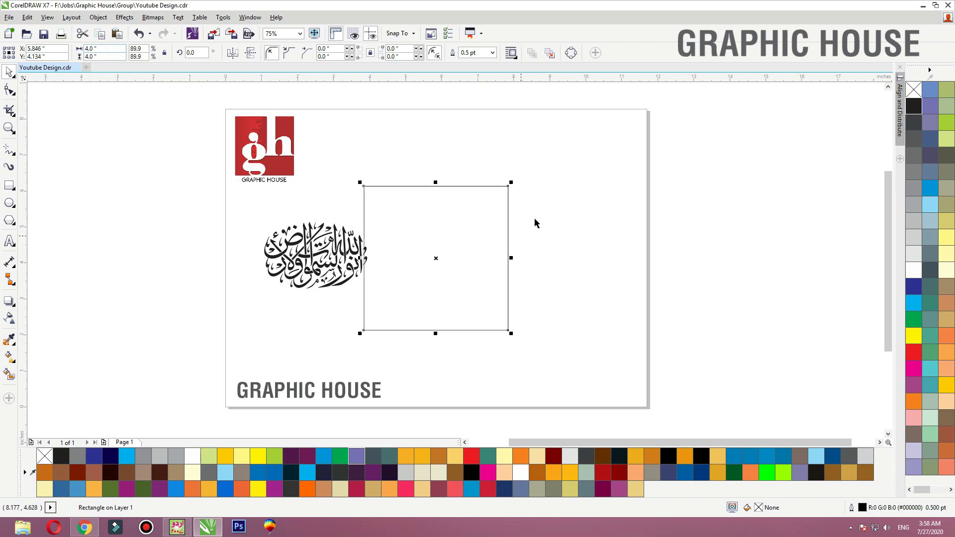
Fill the square with black, remove its outline and move the calligraphy left, clear of the square.
{"action": "left_click_drag", "start_coordinate": [554, 179], "coordinate": [318, 337]}
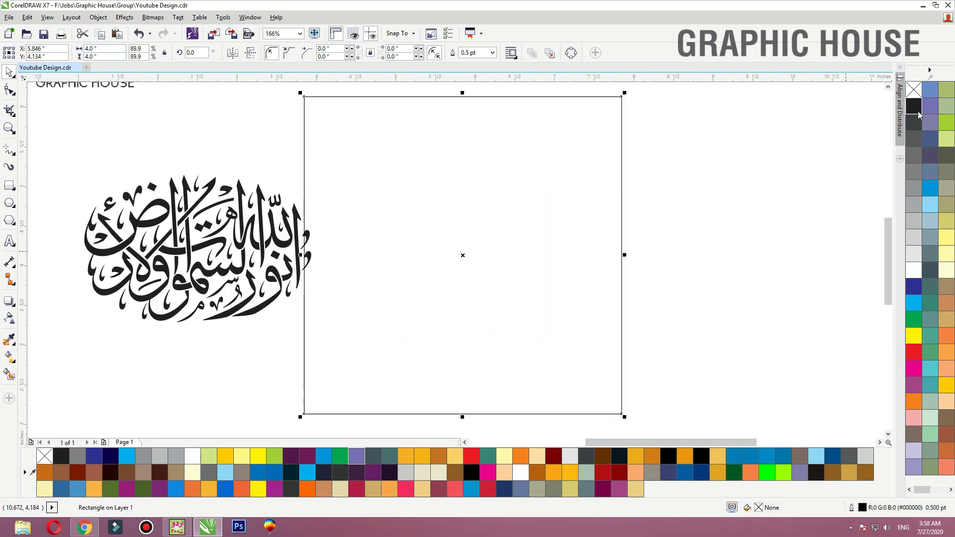
{"action": "left_click", "coordinate": [915, 104]}
{"action": "right_click", "coordinate": [914, 91]}
{"action": "left_click_drag", "start_coordinate": [264, 243], "coordinate": [229, 248]}
Add a one-step inside contour of about 0.306 inch to the black square and break it apart into separate objects.
{"action": "left_click", "coordinate": [366, 228]}
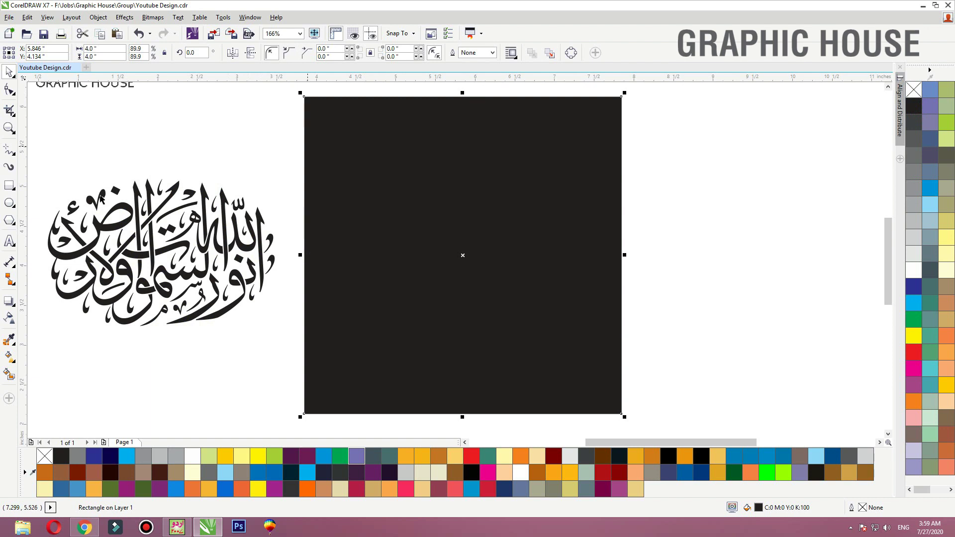
{"action": "left_click", "coordinate": [9, 301]}
{"action": "left_click", "coordinate": [31, 314]}
{"action": "left_click", "coordinate": [364, 234]}
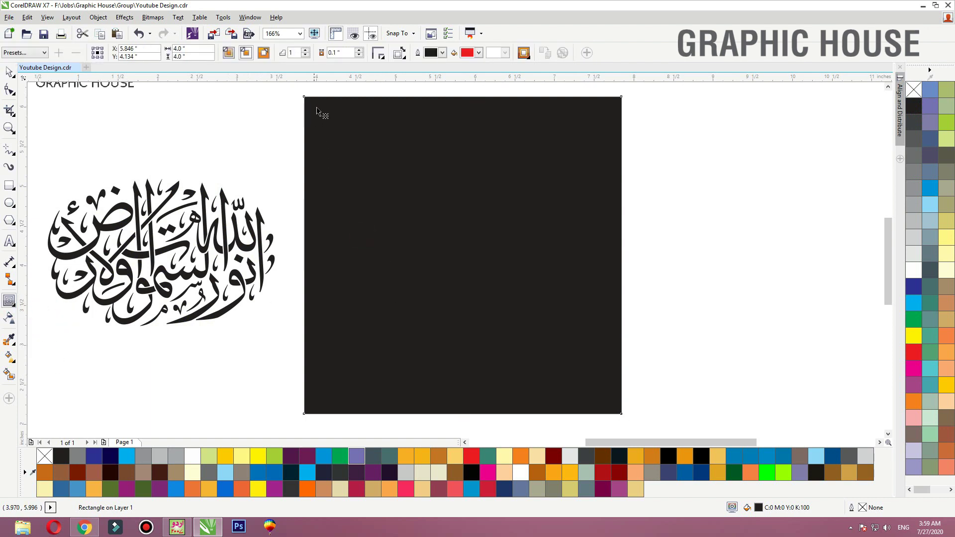
{"action": "left_click_drag", "start_coordinate": [315, 112], "coordinate": [330, 139]}
{"action": "key", "text": "space"}
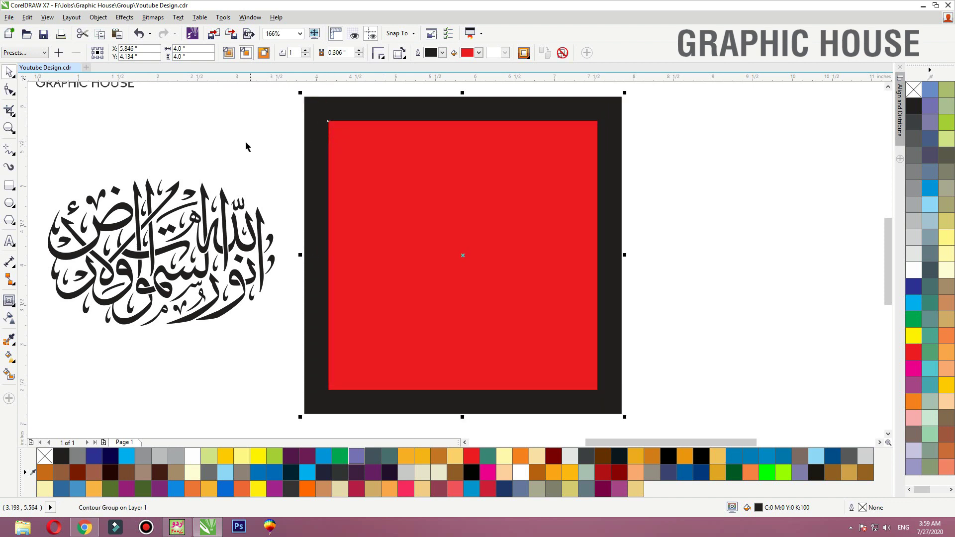
{"action": "key", "text": "ctrl+k"}
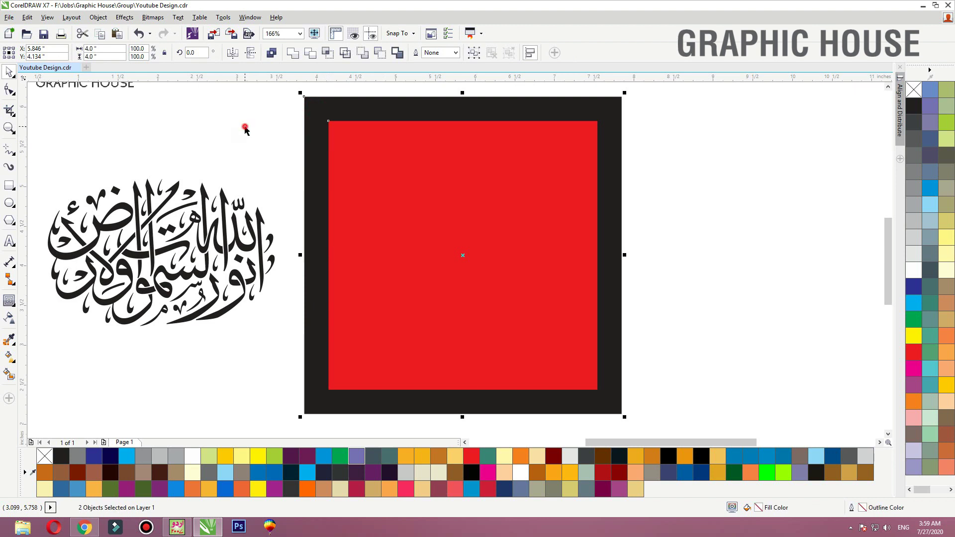
Give the inner square a white outline and replace its fill with light yellow.
{"action": "left_click", "coordinate": [443, 156]}
{"action": "right_click", "coordinate": [914, 271]}
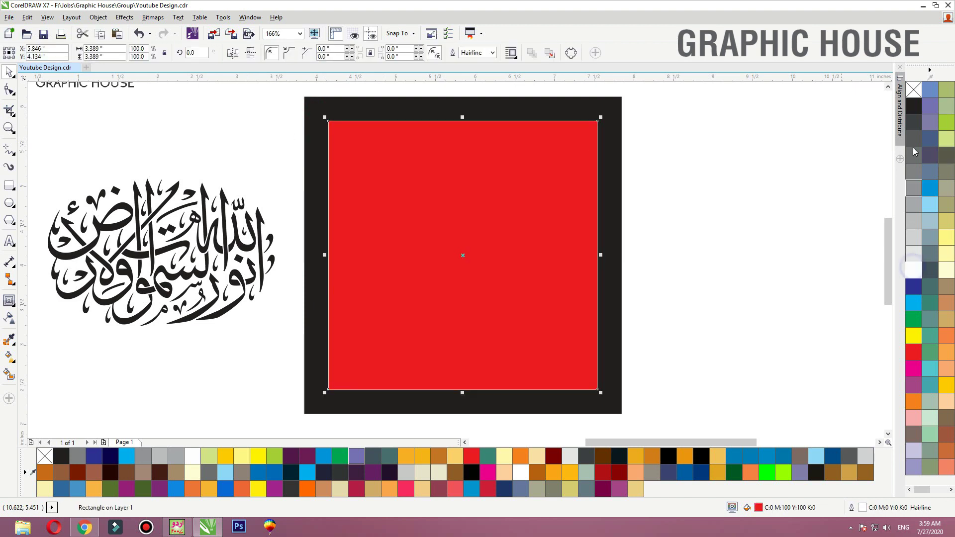
{"action": "left_click", "coordinate": [914, 90]}
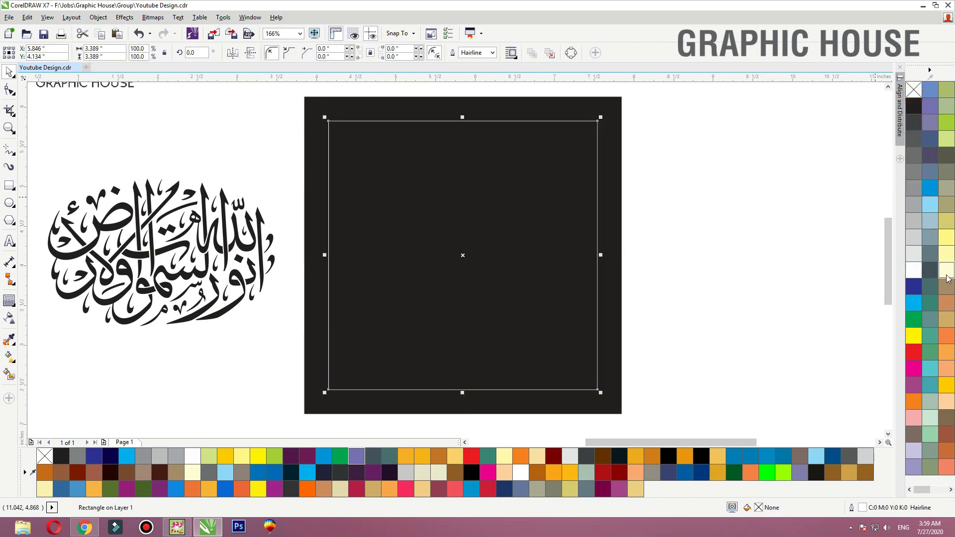
{"action": "left_click", "coordinate": [945, 237]}
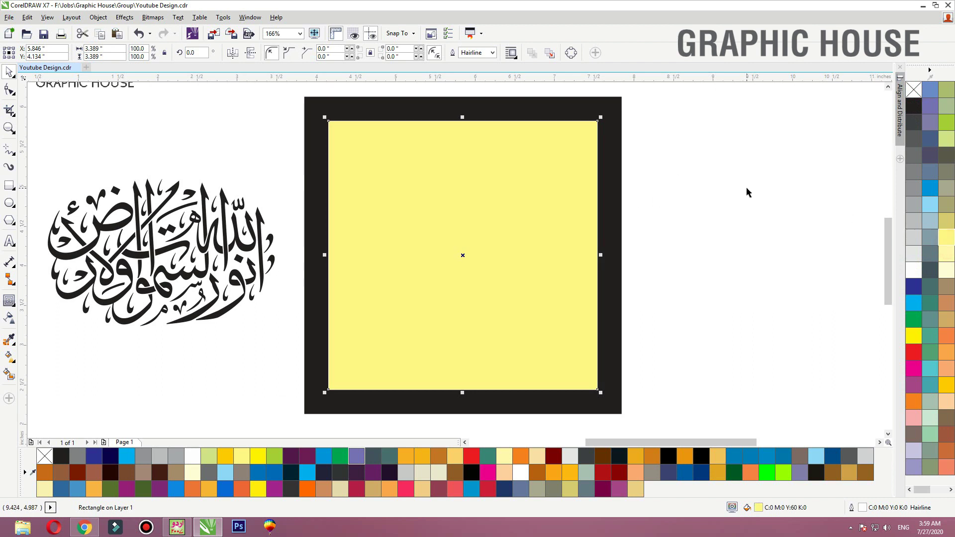
Set the inner square's outline width to 1.5 points.
{"action": "key", "text": "F12"}
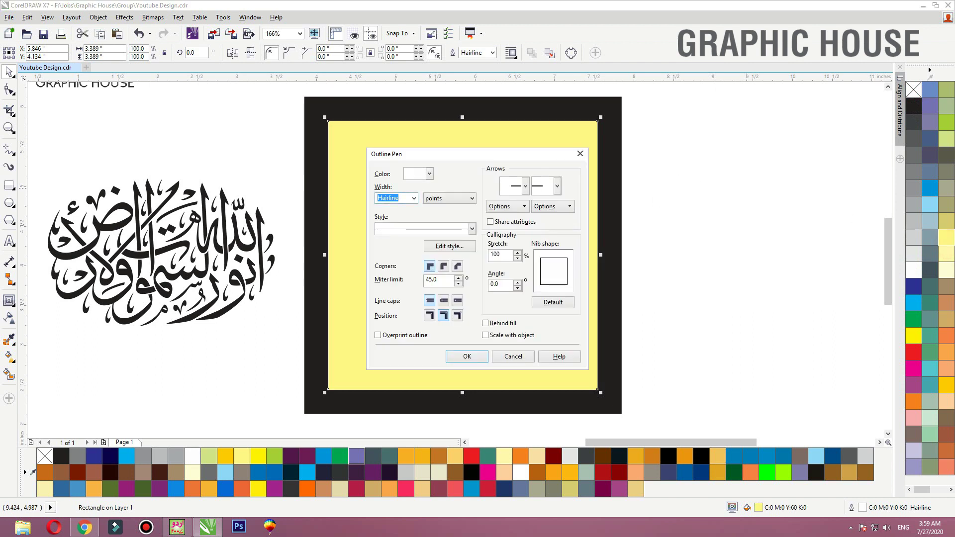
{"action": "type", "text": "1.5"}
{"action": "key", "text": "Return"}
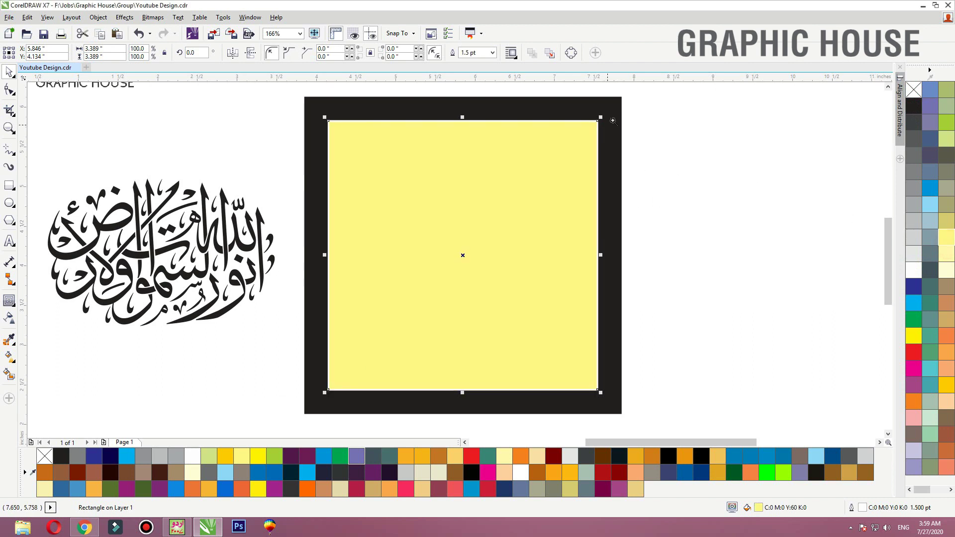
{"action": "scroll", "coordinate": [555, 128], "scroll_direction": "up", "scroll_amount": 2}
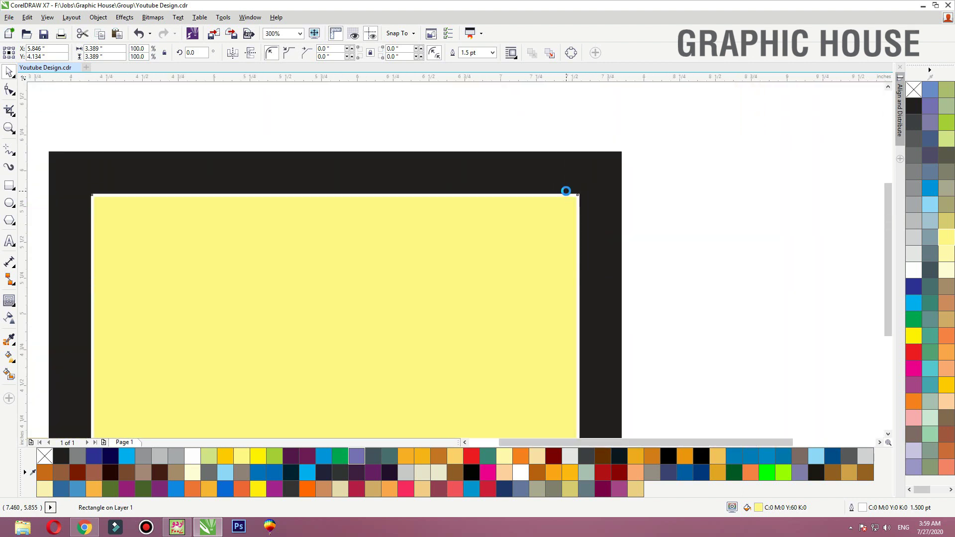
{"action": "key", "text": "F4"}
{"action": "left_click", "coordinate": [443, 166]}
{"action": "key", "text": "F2"}
{"action": "left_click_drag", "start_coordinate": [382, 163], "coordinate": [669, 374]}
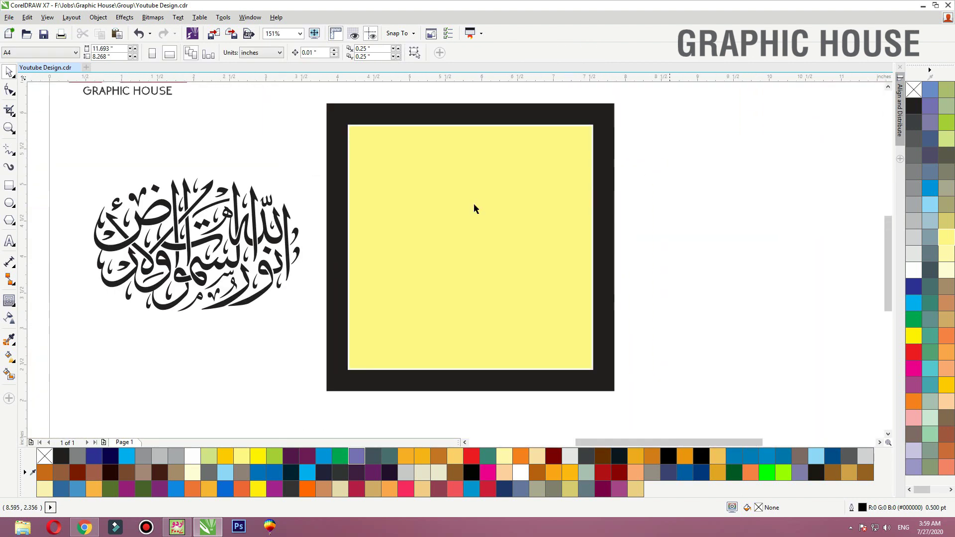
{"action": "left_click", "coordinate": [499, 210]}
{"action": "left_click", "coordinate": [267, 319]}
Shift the calligraphy slightly further left and down, away from the black square.
{"action": "left_click", "coordinate": [84, 526]}
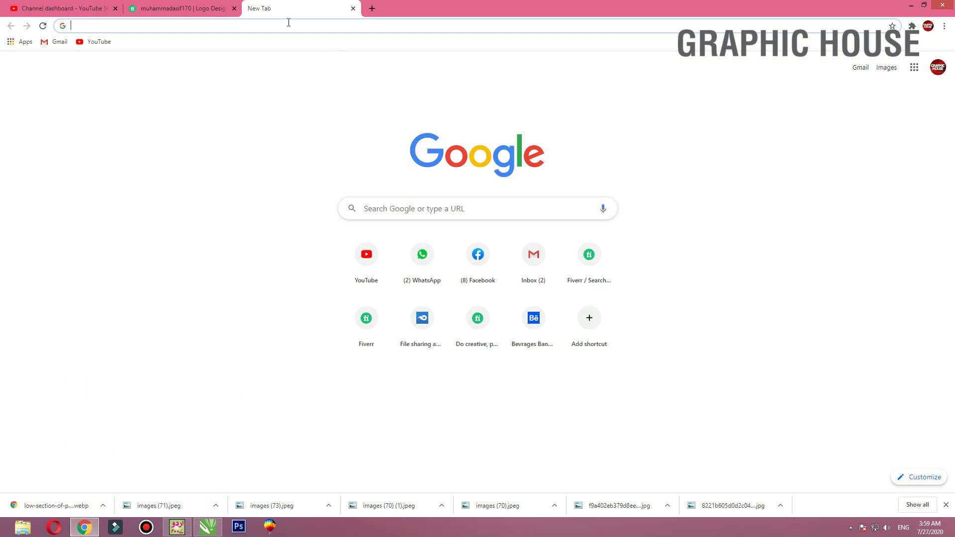
{"action": "left_click", "coordinate": [910, 5]}
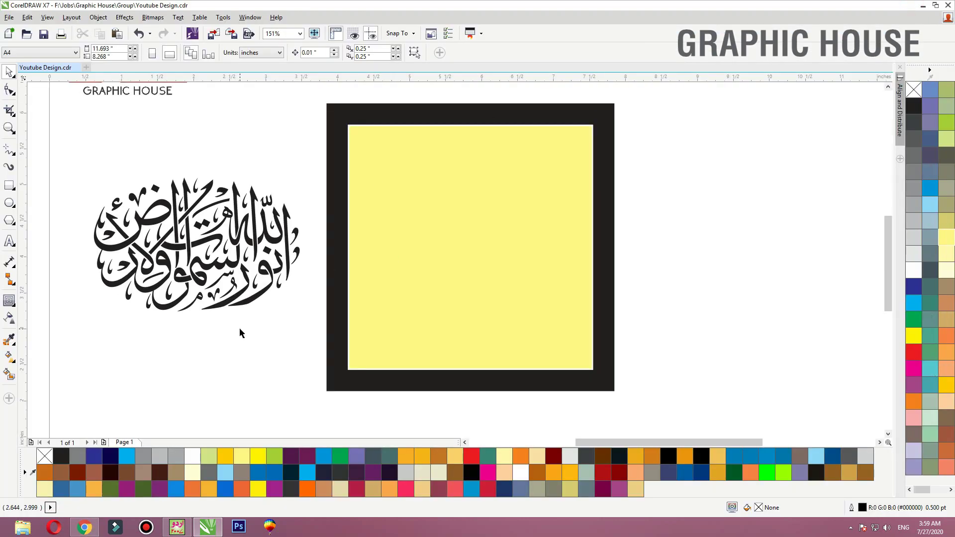
{"action": "left_click_drag", "start_coordinate": [236, 294], "coordinate": [228, 299]}
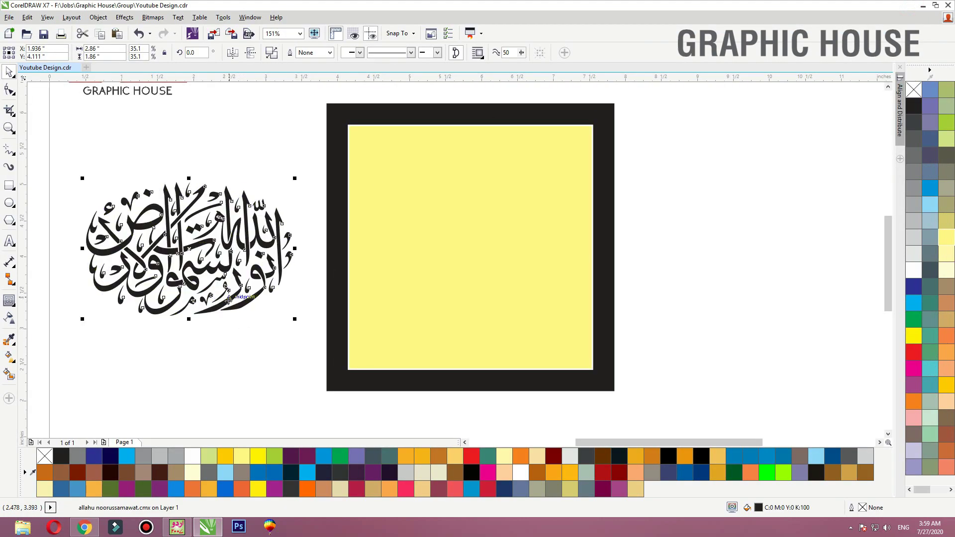
{"action": "left_click", "coordinate": [217, 337]}
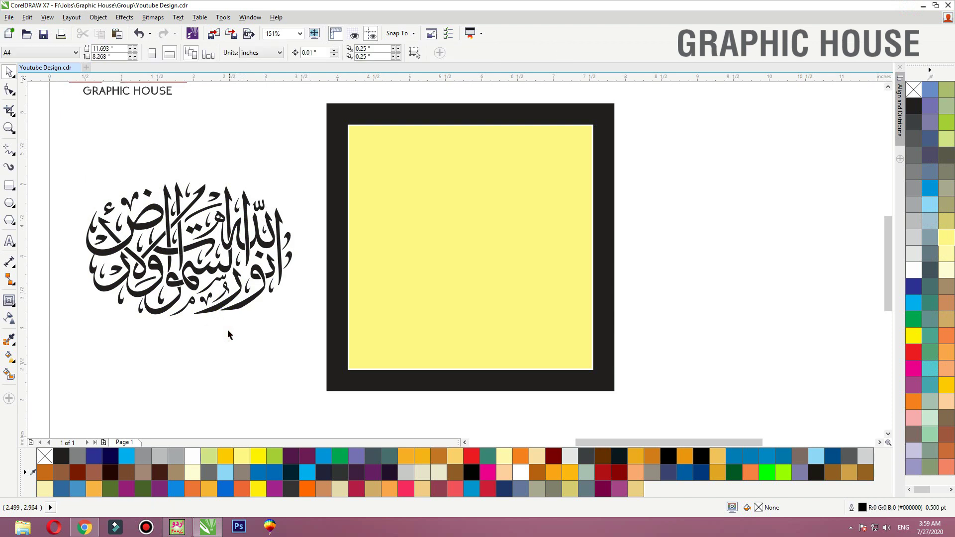
Switch to Chrome and search Google Images for "cloth texture".
{"action": "left_click", "coordinate": [84, 527]}
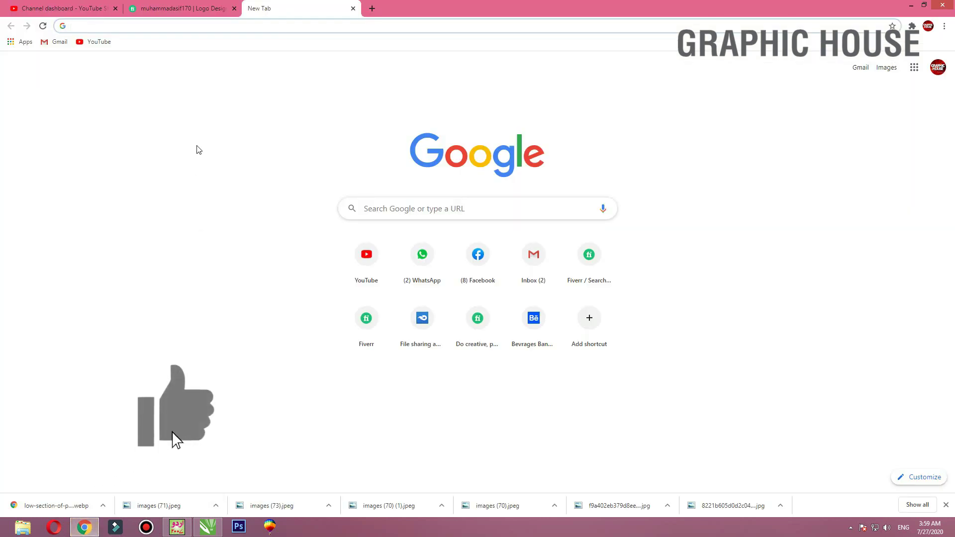
{"action": "type", "text": "cloth"}
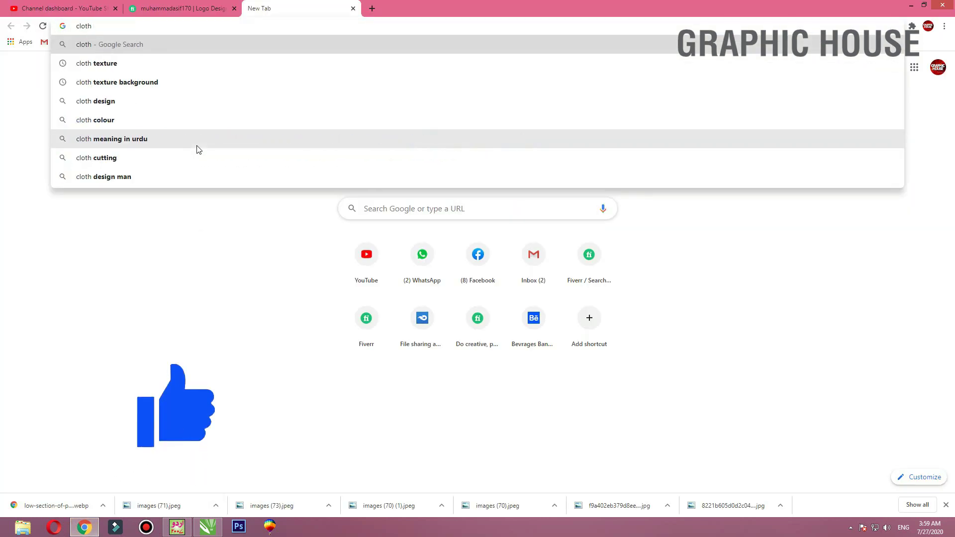
{"action": "key", "text": "Down"}
{"action": "key", "text": "Return"}
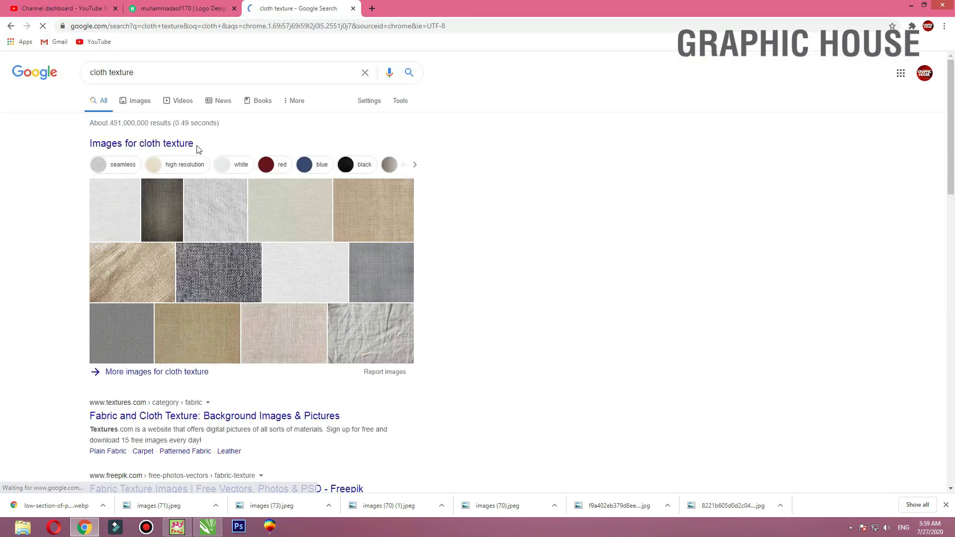
{"action": "left_click", "coordinate": [141, 105]}
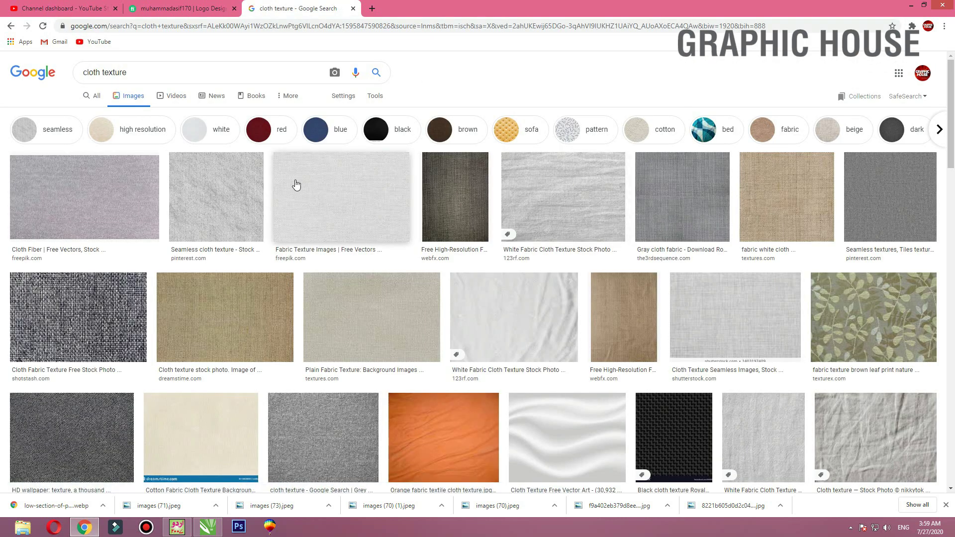
Preview the ShotStash cloth fabric texture and the related Shutterstock knitted cotton wool texture, browsing related images for a suitable fabric.
{"action": "left_click", "coordinate": [100, 316]}
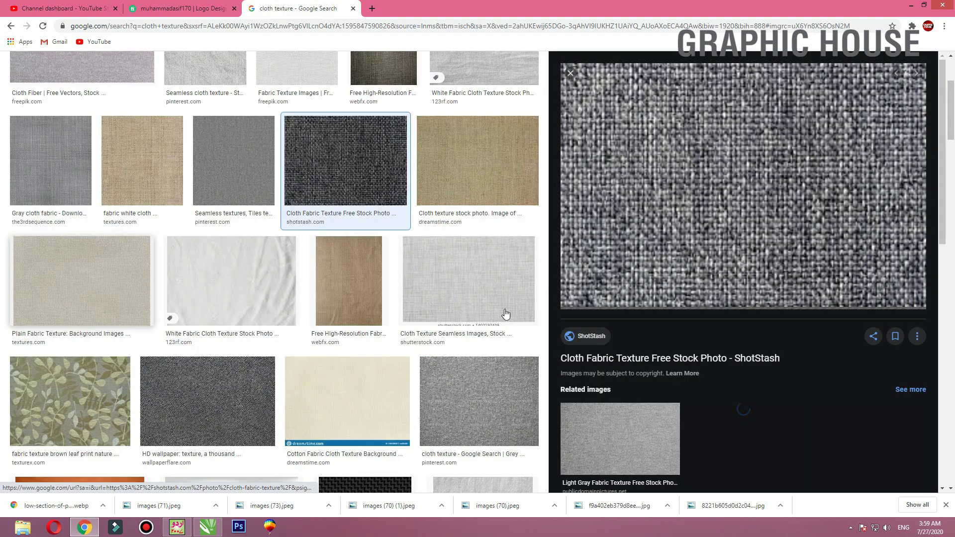
{"action": "scroll", "coordinate": [766, 214], "scroll_direction": "down", "scroll_amount": 3}
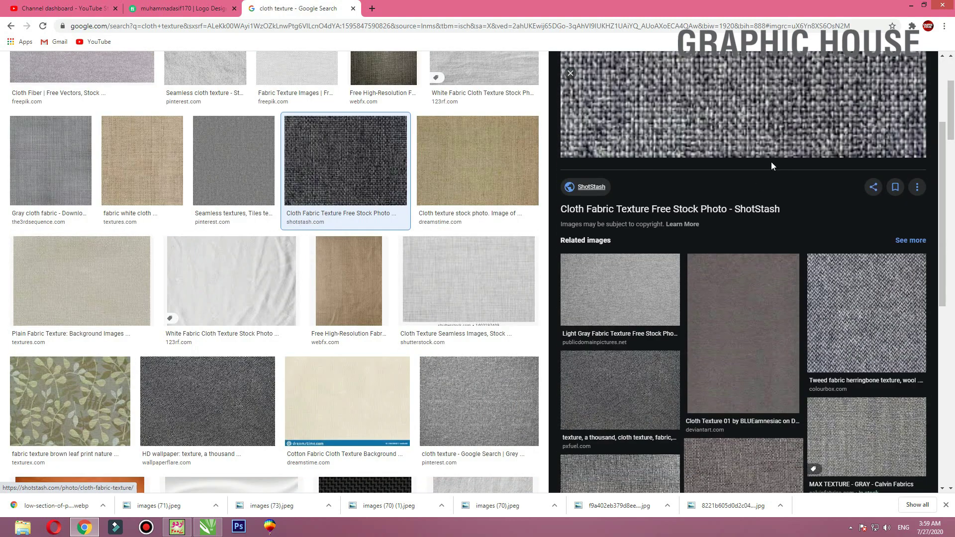
{"action": "scroll", "coordinate": [722, 147], "scroll_direction": "down", "scroll_amount": 3}
{"action": "left_click", "coordinate": [640, 341]}
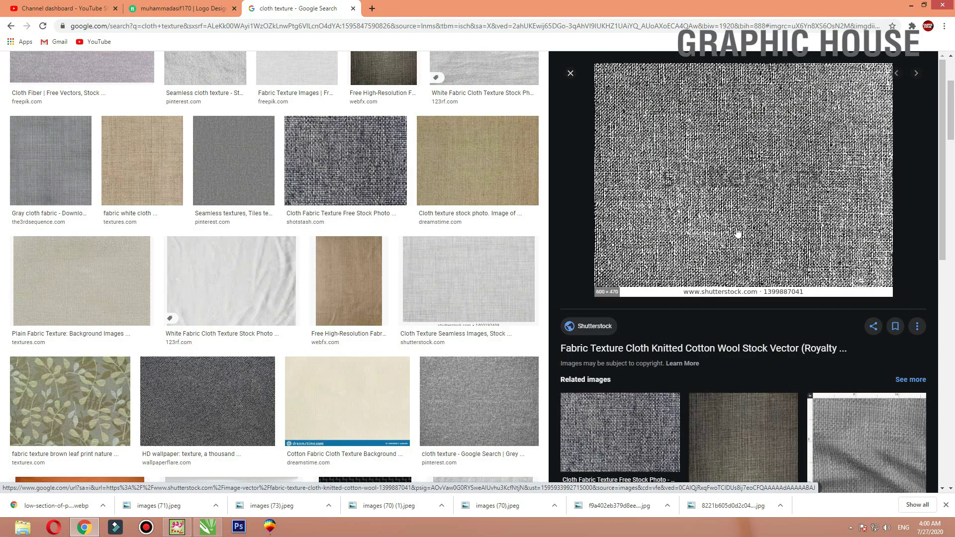
{"action": "scroll", "coordinate": [716, 184], "scroll_direction": "down", "scroll_amount": 3}
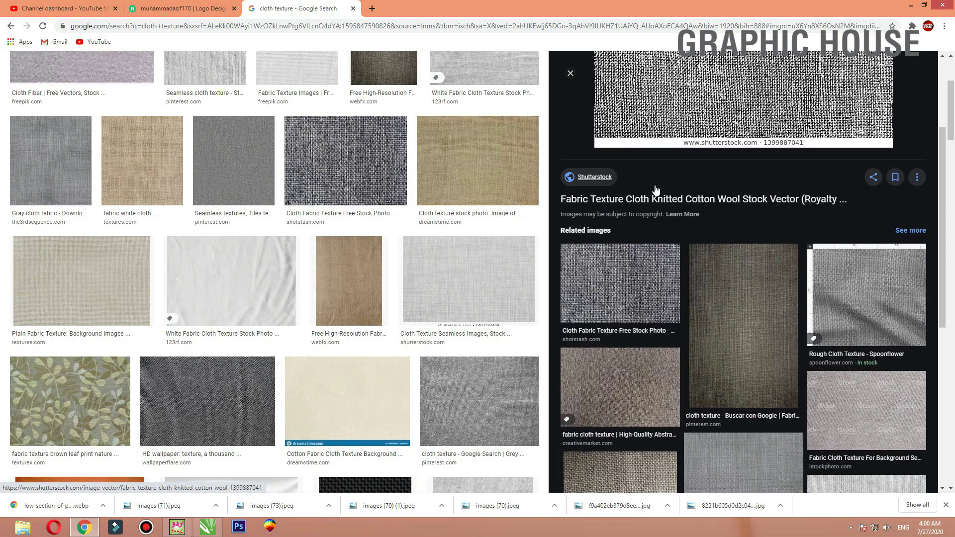
{"action": "scroll", "coordinate": [729, 197], "scroll_direction": "down", "scroll_amount": 4}
{"action": "scroll", "coordinate": [751, 234], "scroll_direction": "down", "scroll_amount": 4}
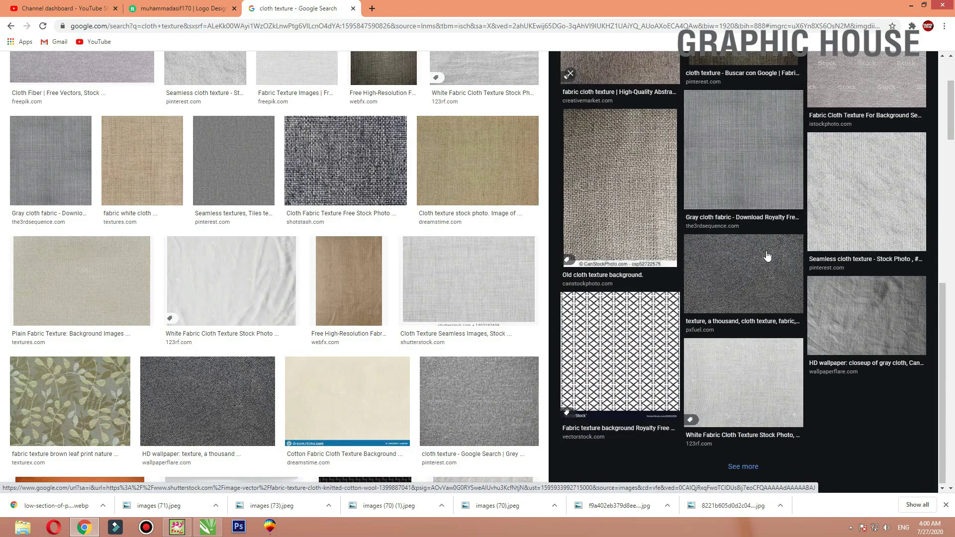
{"action": "scroll", "coordinate": [768, 263], "scroll_direction": "up", "scroll_amount": 4}
{"action": "scroll", "coordinate": [768, 266], "scroll_direction": "up", "scroll_amount": 6}
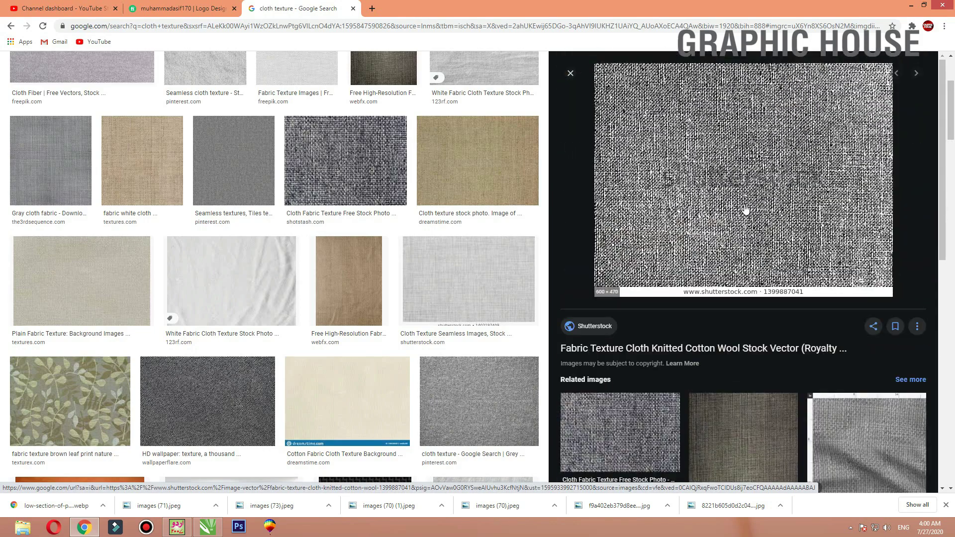
Copy the previewed Shutterstock knitted cotton texture image, switch to CorelDRAW and paste it onto the page.
{"action": "right_click", "coordinate": [743, 199]}
{"action": "left_click", "coordinate": [771, 301]}
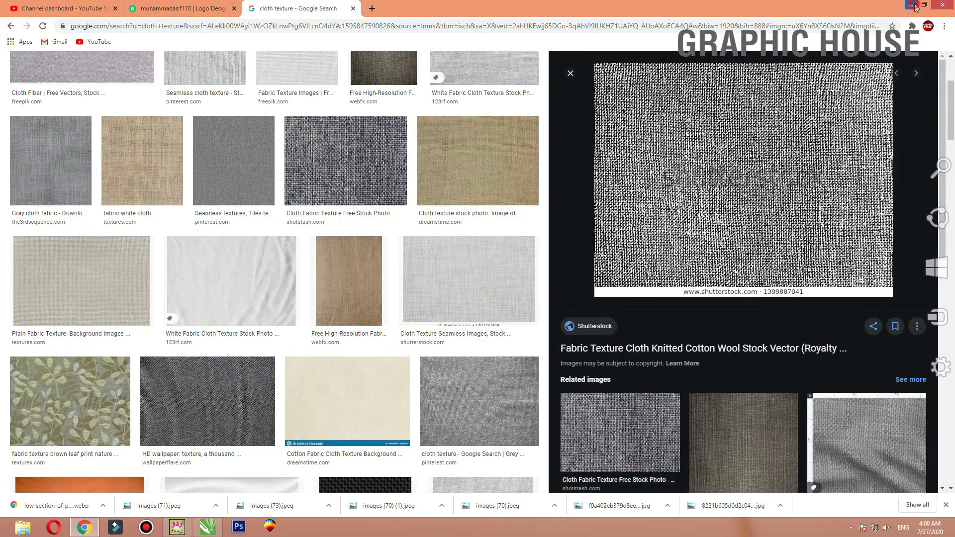
{"action": "key", "text": "alt+Tab"}
{"action": "right_click", "coordinate": [287, 143]}
{"action": "left_click", "coordinate": [319, 199]}
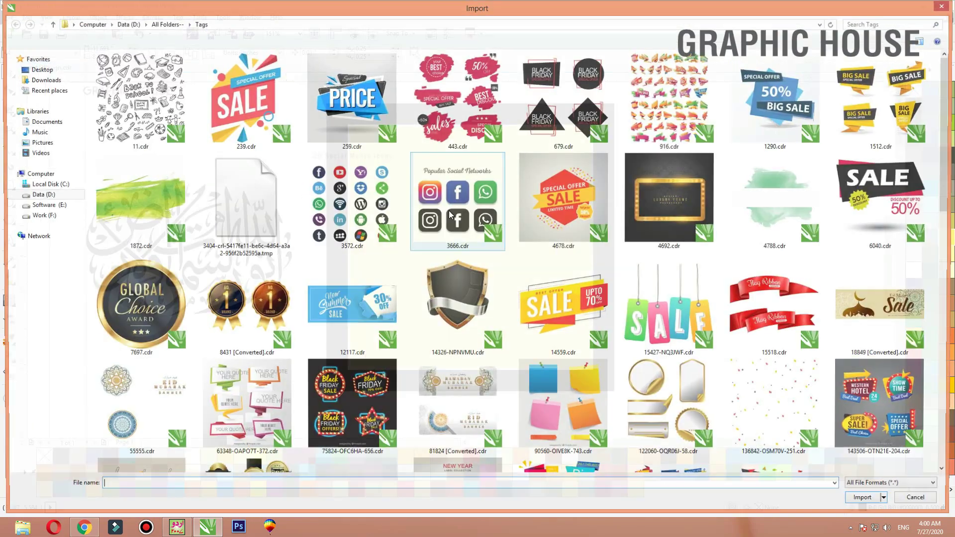
{"action": "key", "text": "Escape"}
{"action": "key", "text": "ctrl+v"}
{"action": "scroll", "coordinate": [457, 212], "scroll_direction": "down", "scroll_amount": 2}
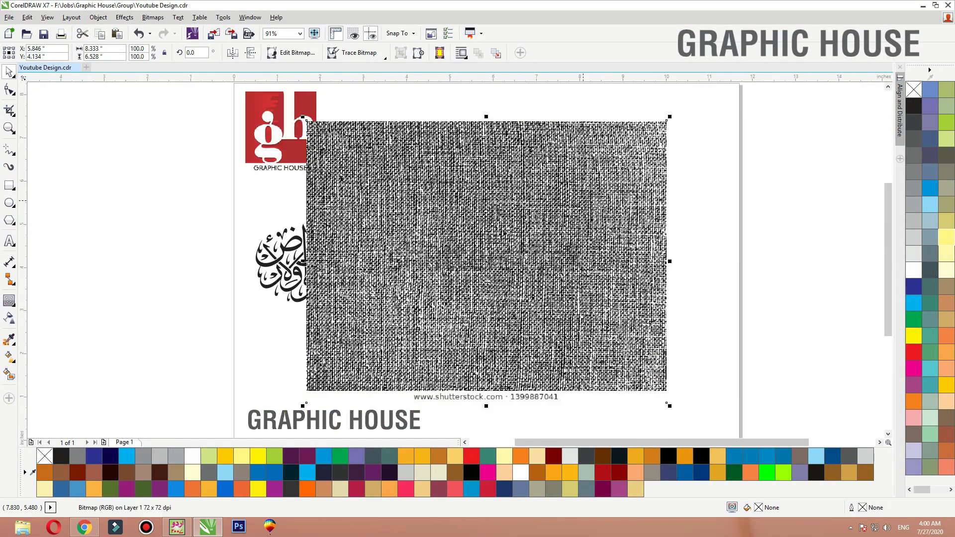
Scale the pasted cloth texture down to about 3.934 × 3.082 inches over the framed square.
{"action": "left_click_drag", "start_coordinate": [666, 120], "coordinate": [666, 120]}
{"action": "left_click_drag", "start_coordinate": [626, 142], "coordinate": [500, 217]}
{"action": "key", "text": "F2"}
{"action": "left_click_drag", "start_coordinate": [635, 158], "coordinate": [339, 318]}
{"action": "left_click_drag", "start_coordinate": [538, 191], "coordinate": [650, 105]}
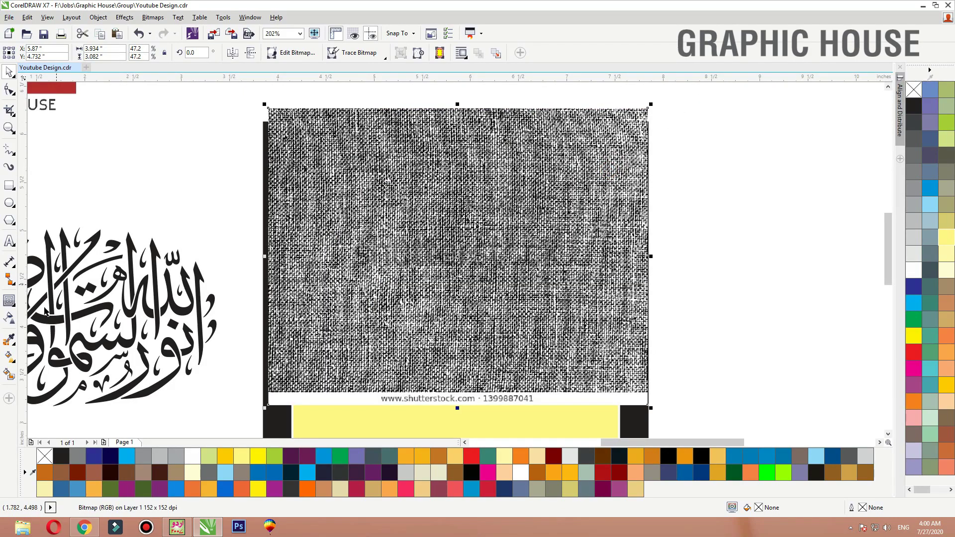
Try the Add, Subtract and Difference transparency merge modes on the cloth texture and settle on Multiply.
{"action": "left_click", "coordinate": [9, 318]}
{"action": "left_click", "coordinate": [128, 52]}
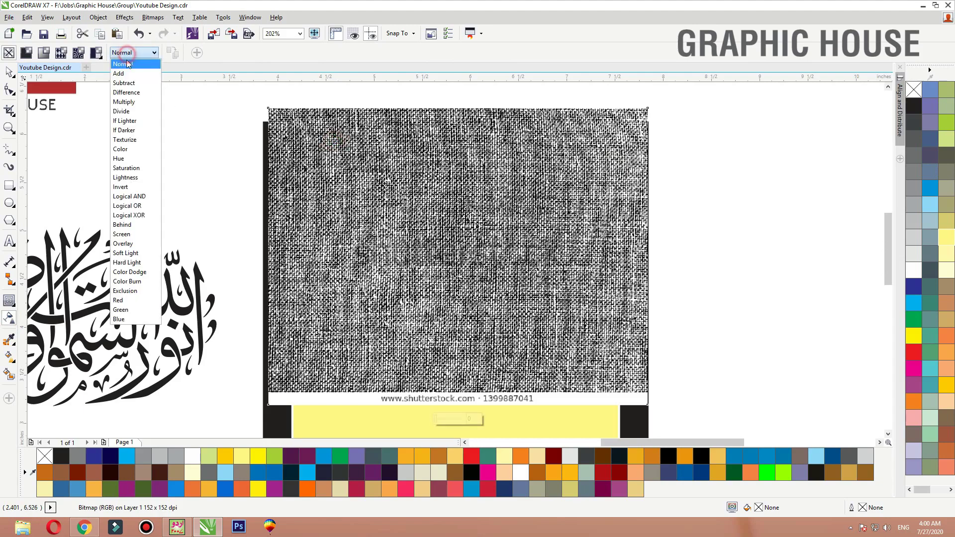
{"action": "left_click", "coordinate": [122, 73]}
{"action": "left_click", "coordinate": [129, 53]}
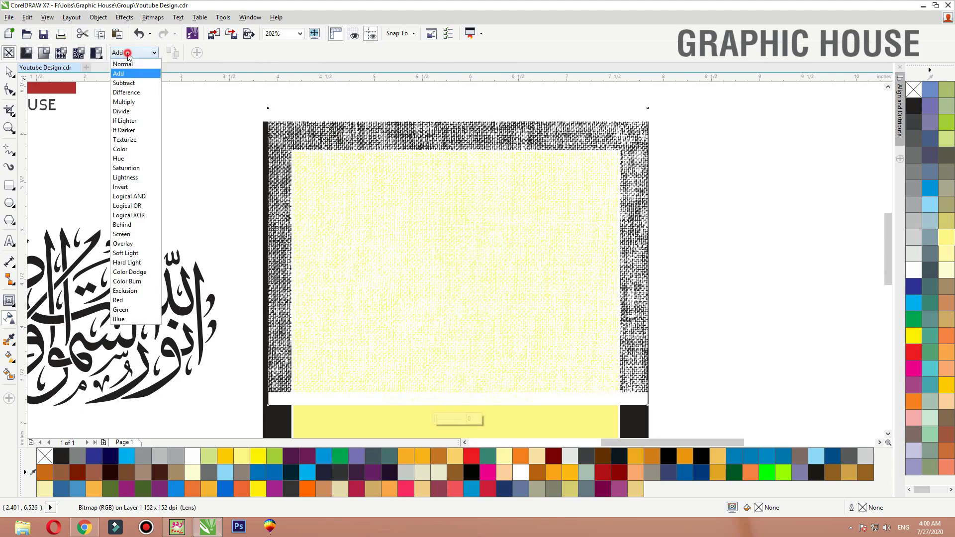
{"action": "left_click", "coordinate": [128, 83]}
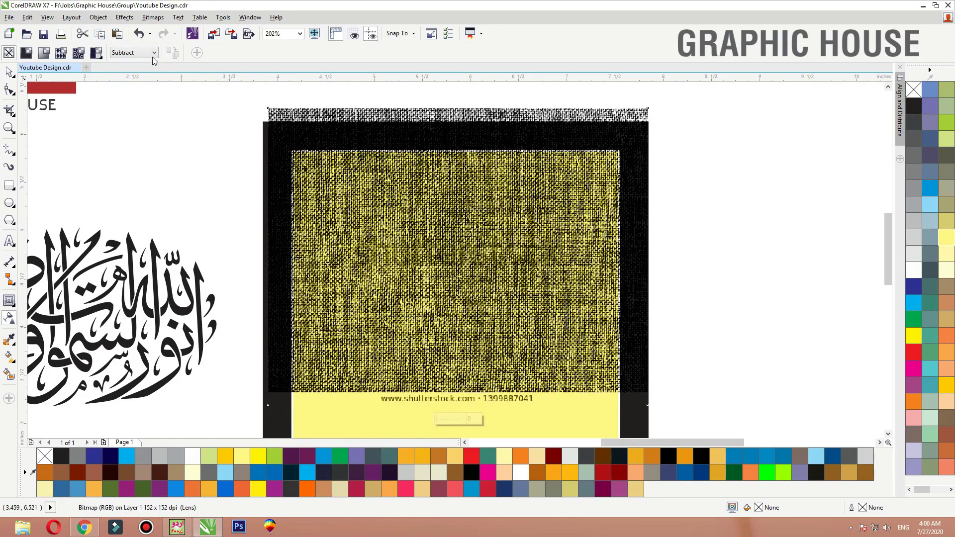
{"action": "left_click", "coordinate": [145, 53]}
{"action": "left_click", "coordinate": [143, 92]}
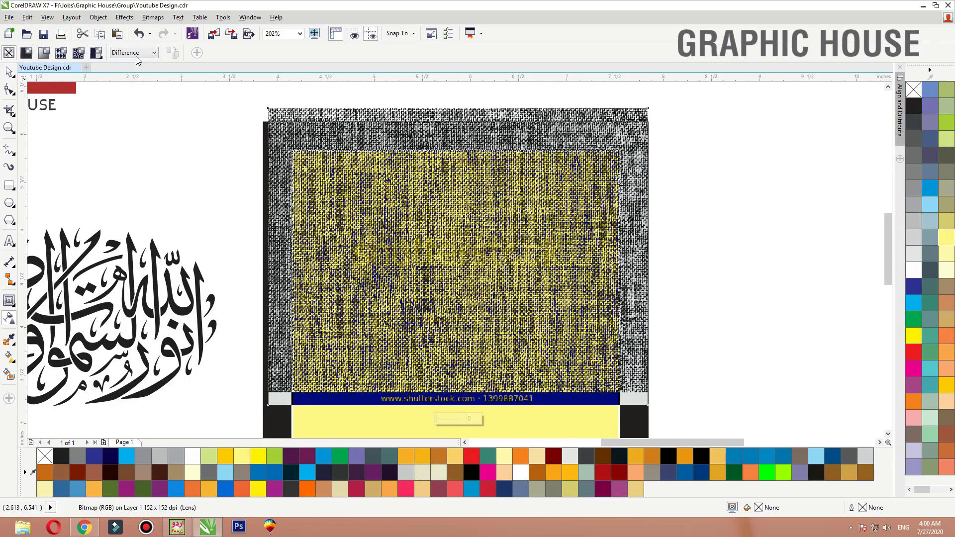
{"action": "left_click", "coordinate": [137, 54]}
{"action": "left_click", "coordinate": [135, 101]}
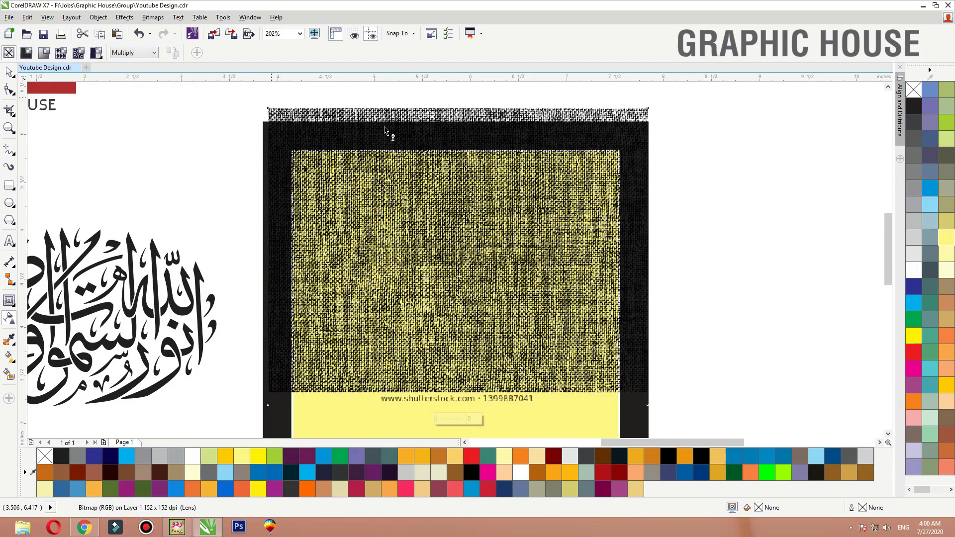
{"action": "left_click", "coordinate": [9, 71]}
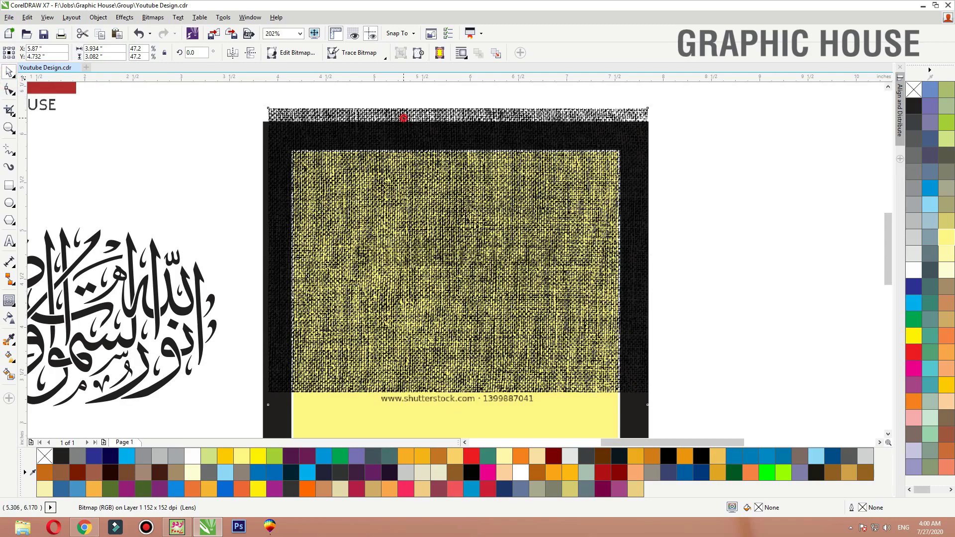
PowerClip the cloth texture inside the black outer square.
{"action": "scroll", "coordinate": [540, 121], "scroll_direction": "up", "scroll_amount": 2}
{"action": "scroll", "coordinate": [546, 182], "scroll_direction": "down", "scroll_amount": 4}
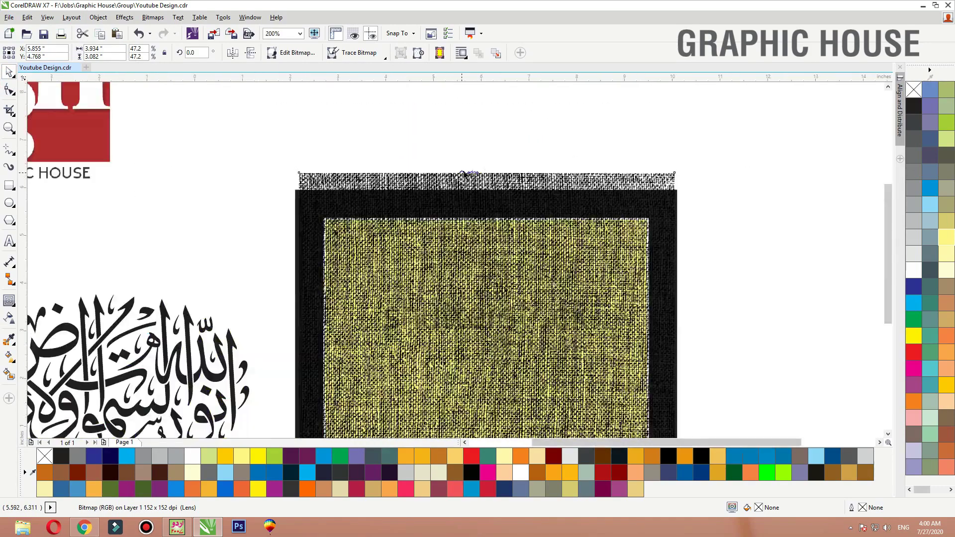
{"action": "right_click", "coordinate": [546, 182]}
{"action": "left_click", "coordinate": [595, 156]}
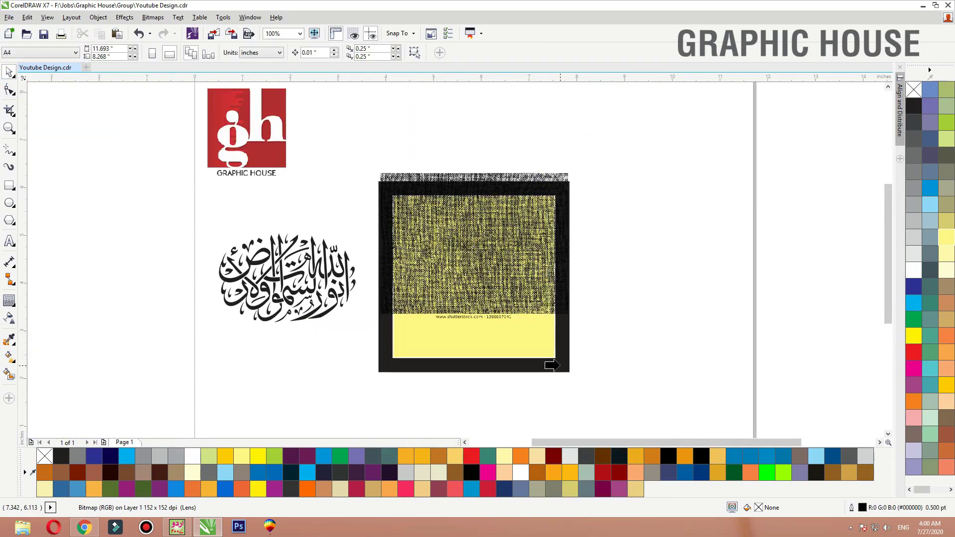
{"action": "left_click", "coordinate": [560, 366]}
Open the outer square's PowerClip contents and enlarge the texture proportionally to about 4.153 × 3.253 inches.
{"action": "left_click", "coordinate": [560, 365], "text": "ctrl"}
{"action": "left_click", "coordinate": [550, 225]}
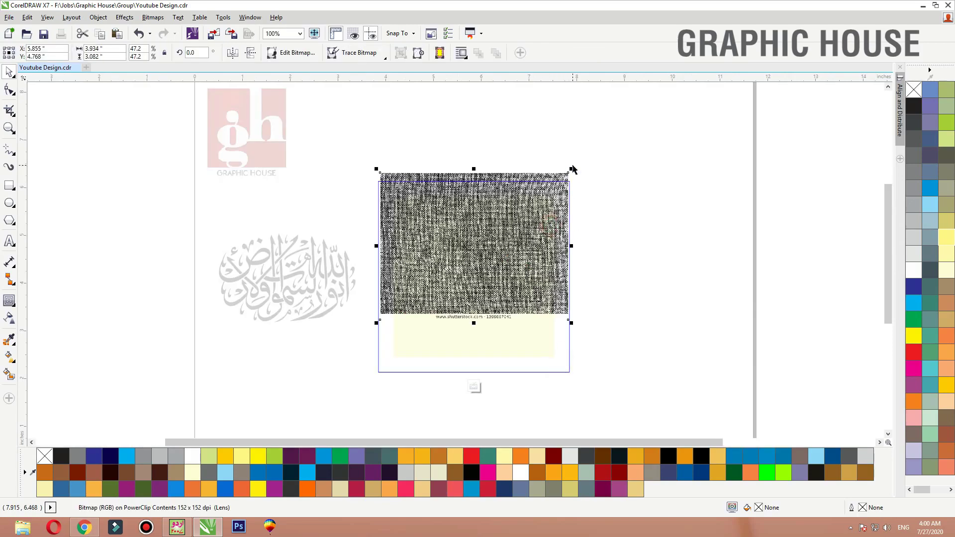
{"action": "left_click_drag", "start_coordinate": [572, 170], "coordinate": [581, 160]}
Crop the white Shutterstock caption strip off the texture's lower edge by reshaping the bitmap boundary.
{"action": "scroll", "coordinate": [438, 214], "scroll_direction": "up", "scroll_amount": 1}
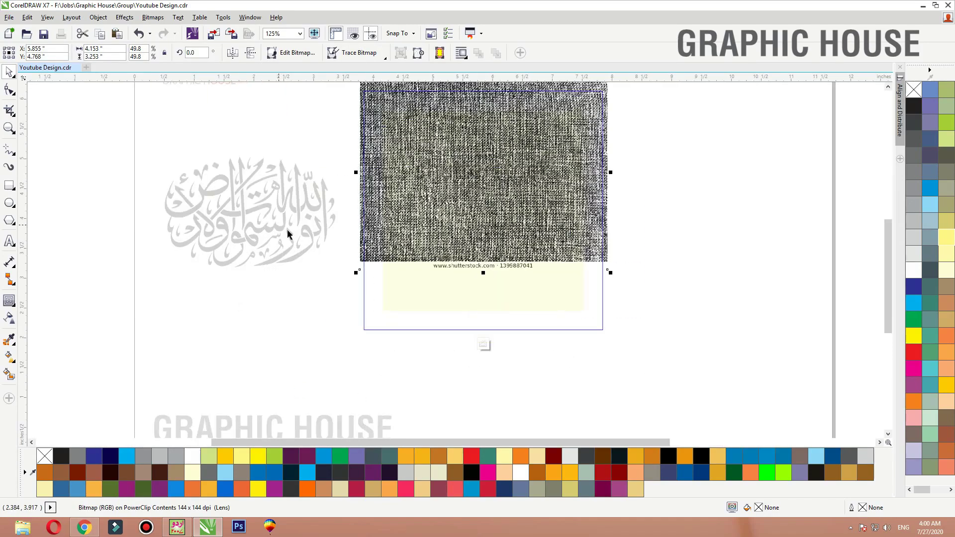
{"action": "left_click", "coordinate": [9, 92]}
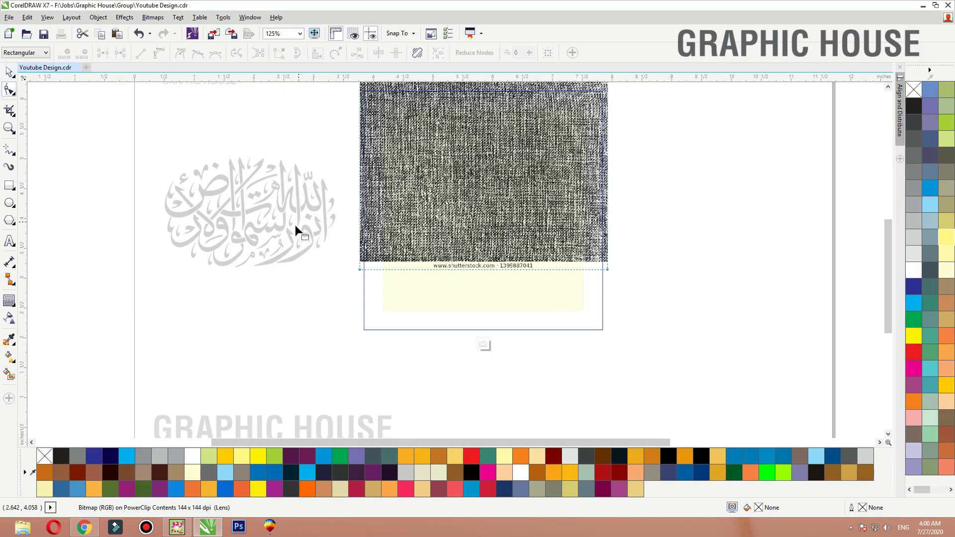
{"action": "left_click", "coordinate": [607, 269]}
{"action": "left_click_drag", "start_coordinate": [607, 269], "coordinate": [608, 262]}
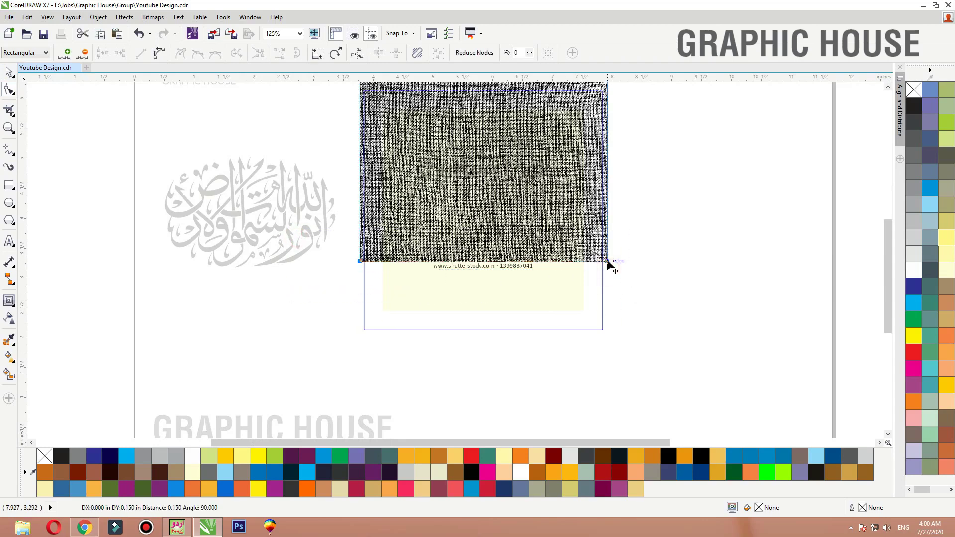
{"action": "key", "text": "space"}
Mirror a copy of the texture directly below the original to cover the whole square, and finish editing the PowerClip.
{"action": "scroll", "coordinate": [467, 348], "scroll_direction": "down", "scroll_amount": 3}
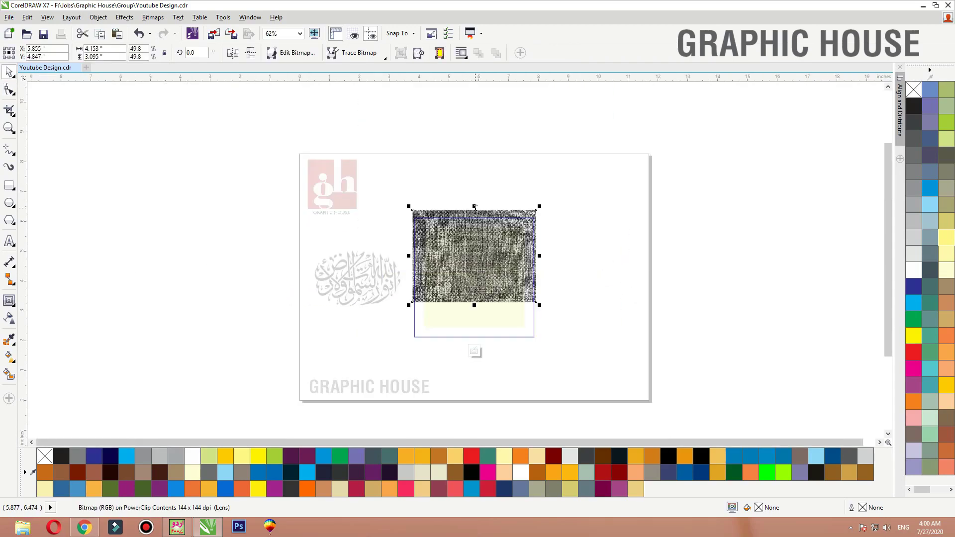
{"action": "left_click_drag", "start_coordinate": [474, 208], "coordinate": [474, 395]}
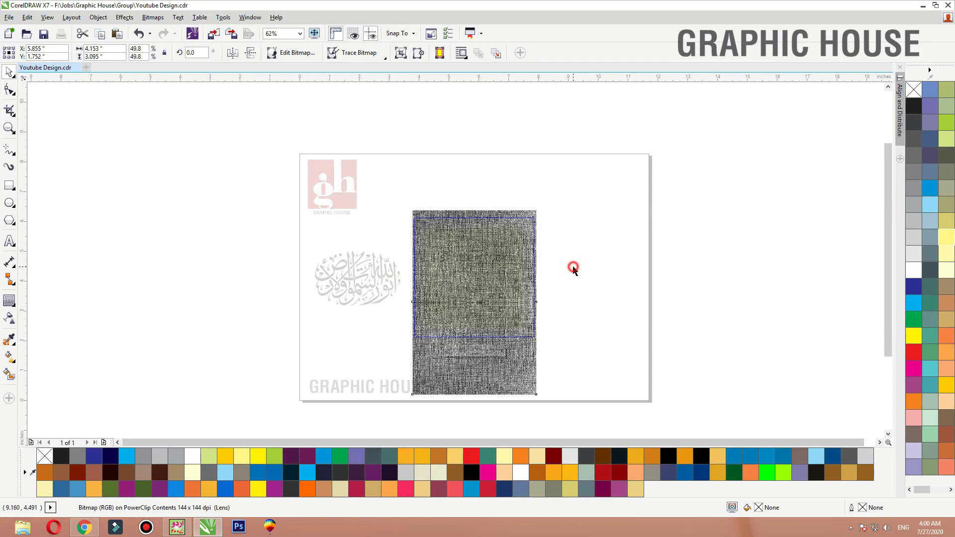
{"action": "left_click", "coordinate": [573, 267], "text": "ctrl"}
{"action": "key", "text": "shift+F2"}
Compare 90% and 80% Black fills on the outer square beneath the texture and keep 80% Black.
{"action": "left_click", "coordinate": [727, 162]}
{"action": "left_click", "coordinate": [604, 108]}
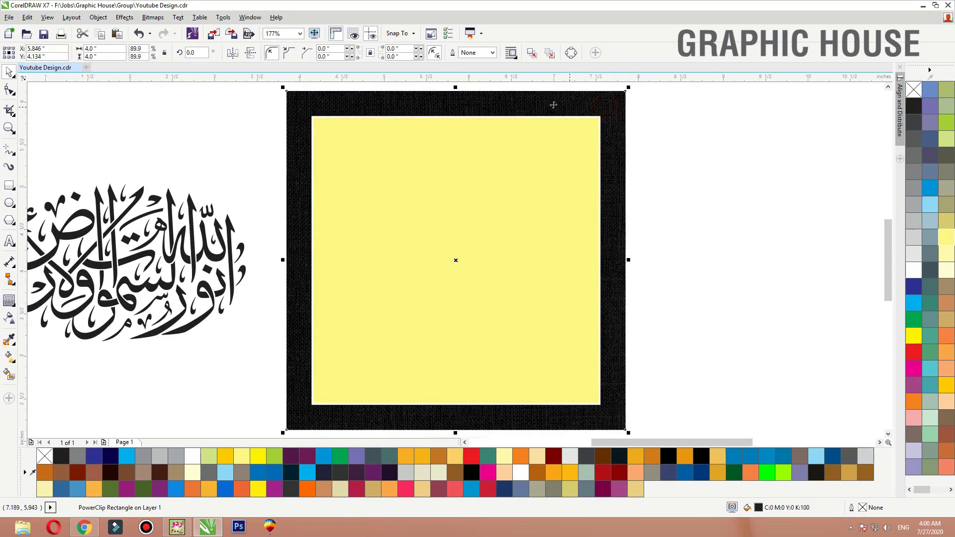
{"action": "left_click", "coordinate": [913, 124]}
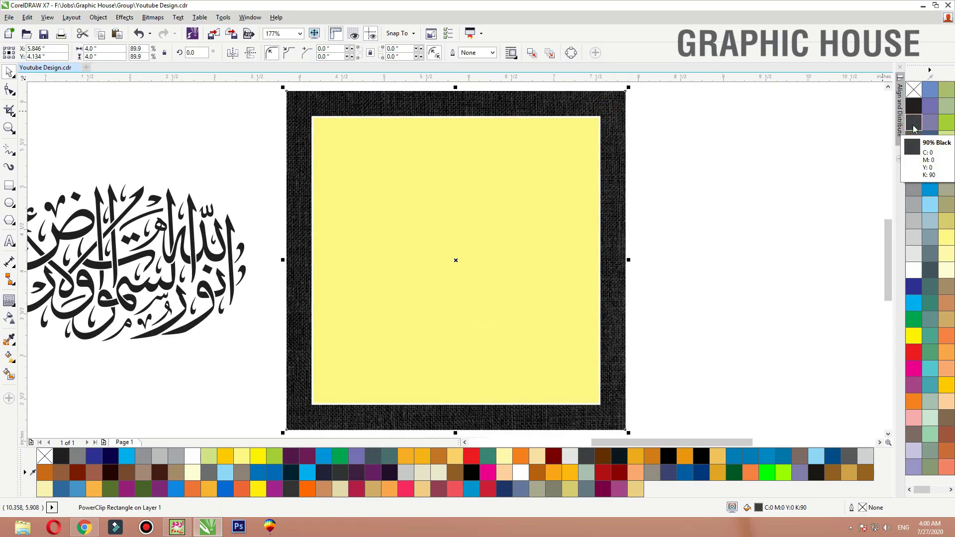
{"action": "left_click", "coordinate": [914, 138]}
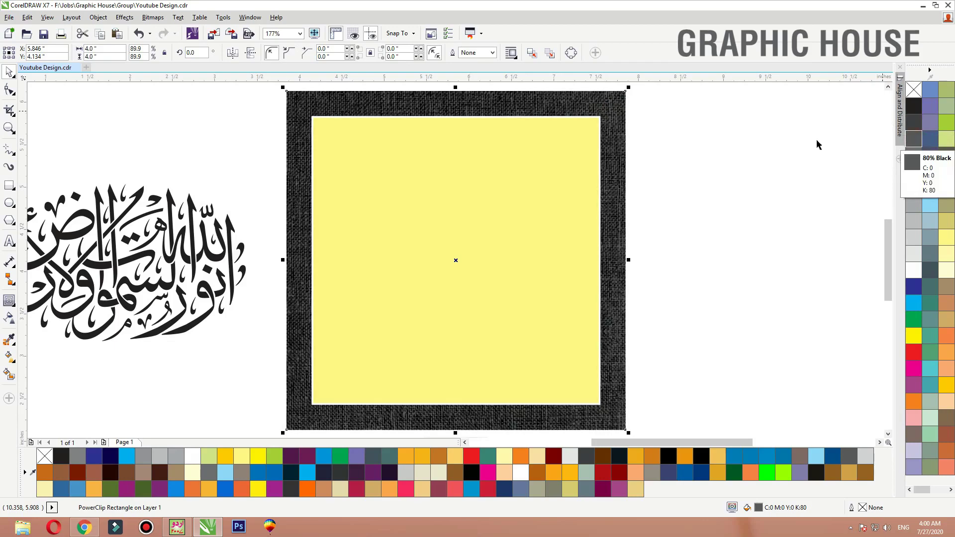
{"action": "left_click", "coordinate": [914, 125]}
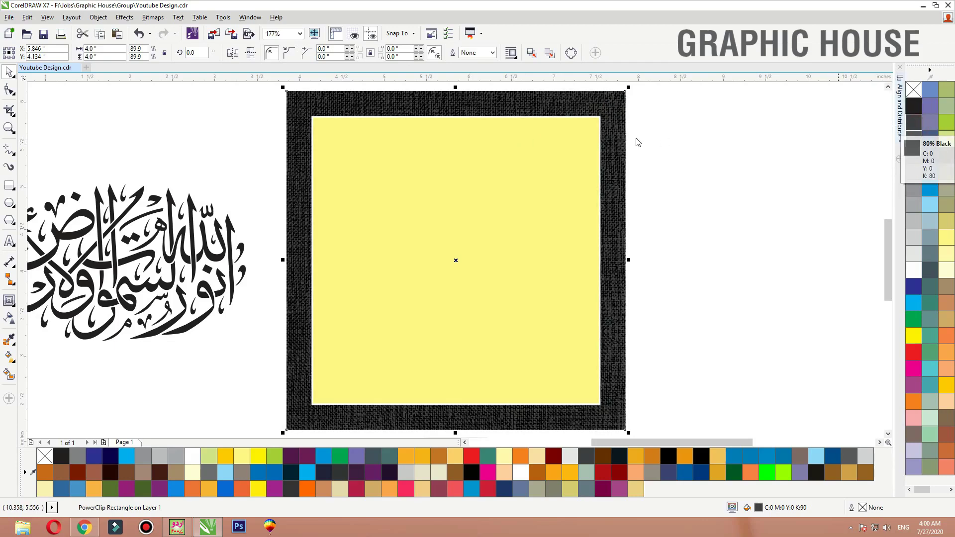
{"action": "left_click", "coordinate": [692, 152]}
Change the inner square's outline colour to 30% black.
{"action": "left_click", "coordinate": [486, 132]}
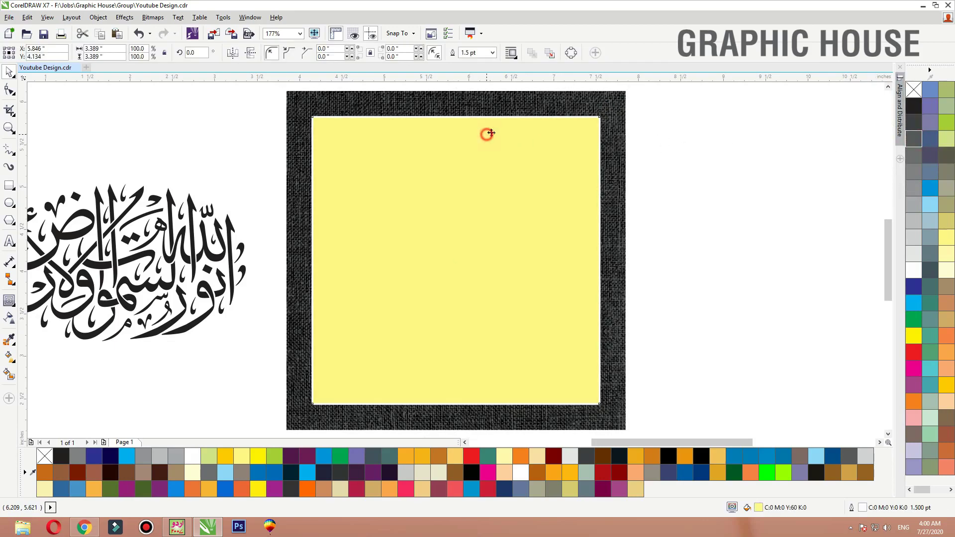
{"action": "left_click_drag", "start_coordinate": [500, 101], "coordinate": [228, 151]}
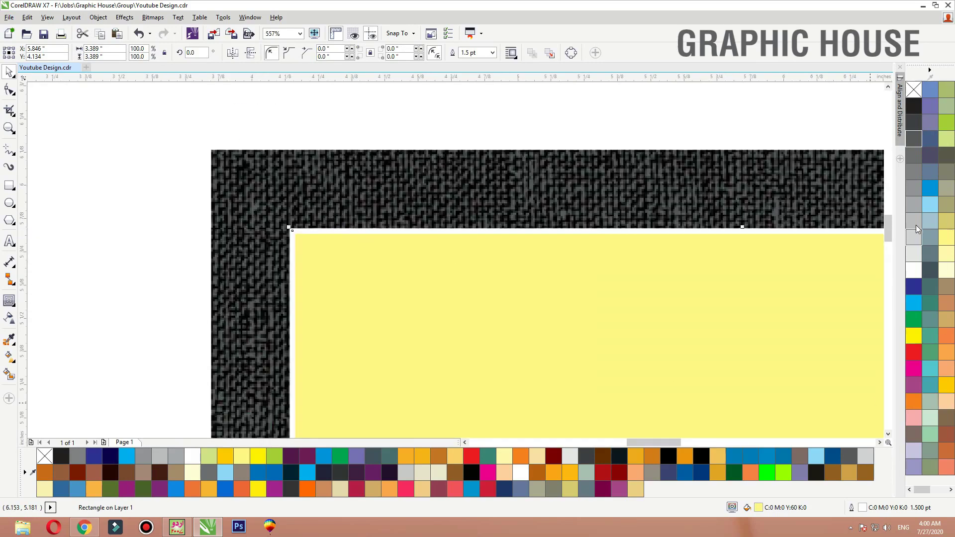
{"action": "left_click", "coordinate": [617, 196]}
{"action": "key", "text": "F3"}
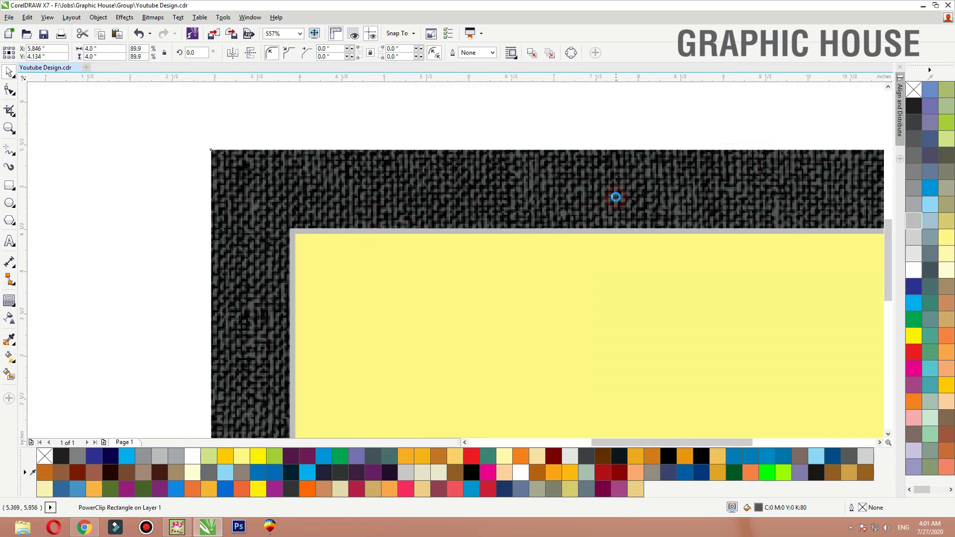
Set the inner square's outline width to 3 points and change its fill to bright blue.
{"action": "left_click", "coordinate": [502, 210]}
{"action": "key", "text": "F12"}
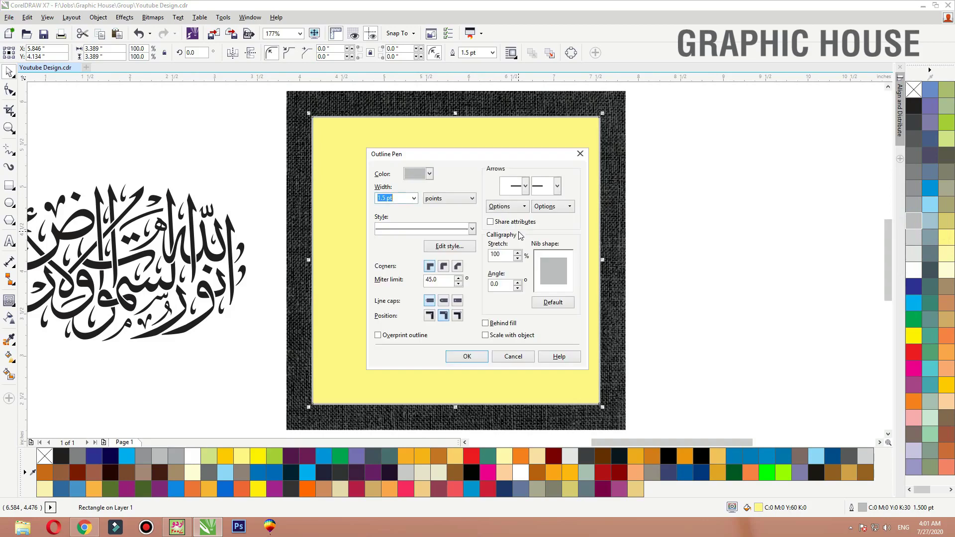
{"action": "type", "text": "3"}
{"action": "key", "text": "Return"}
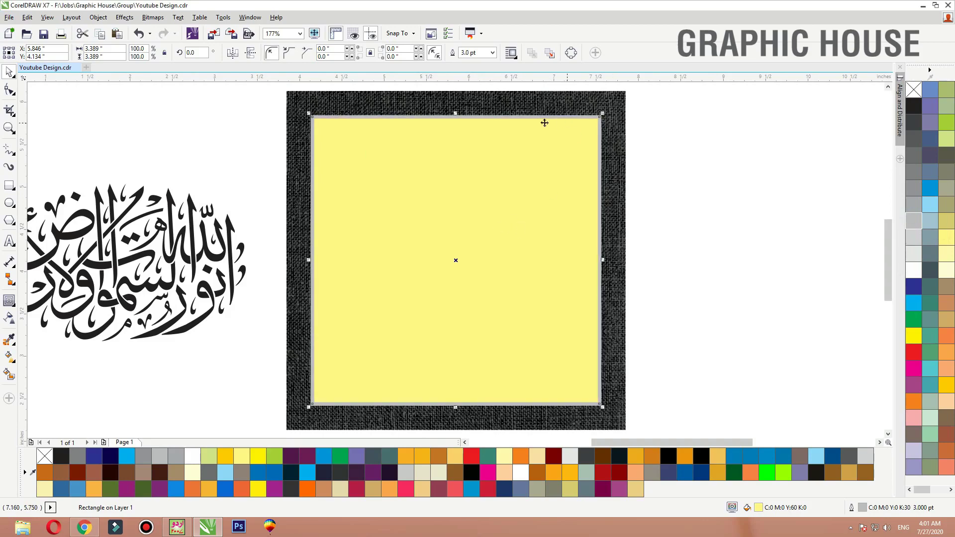
{"action": "left_click", "coordinate": [930, 188]}
{"action": "left_click", "coordinate": [697, 190]}
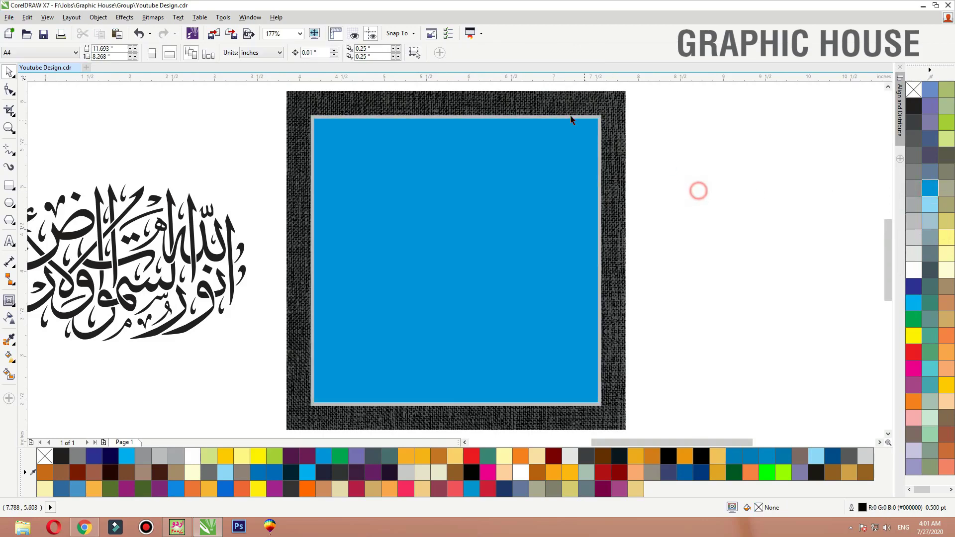
Open the outer square's PowerClip contents for editing.
{"action": "left_click", "coordinate": [583, 102]}
{"action": "left_click", "coordinate": [562, 131]}
{"action": "left_click", "coordinate": [548, 104], "text": "shift"}
{"action": "left_click", "coordinate": [717, 122]}
{"action": "double_click", "coordinate": [607, 102]}
{"action": "scroll", "coordinate": [479, 263], "scroll_direction": "down", "scroll_amount": 1}
{"action": "scroll", "coordinate": [606, 132], "scroll_direction": "down", "scroll_amount": 1}
Convert both cloth texture pieces together into one 300 dpi bitmap in RGB Color (24-bit) mode.
{"action": "left_click_drag", "start_coordinate": [615, 119], "coordinate": [450, 318]}
{"action": "key", "text": "shift+F2"}
{"action": "left_click", "coordinate": [148, 19]}
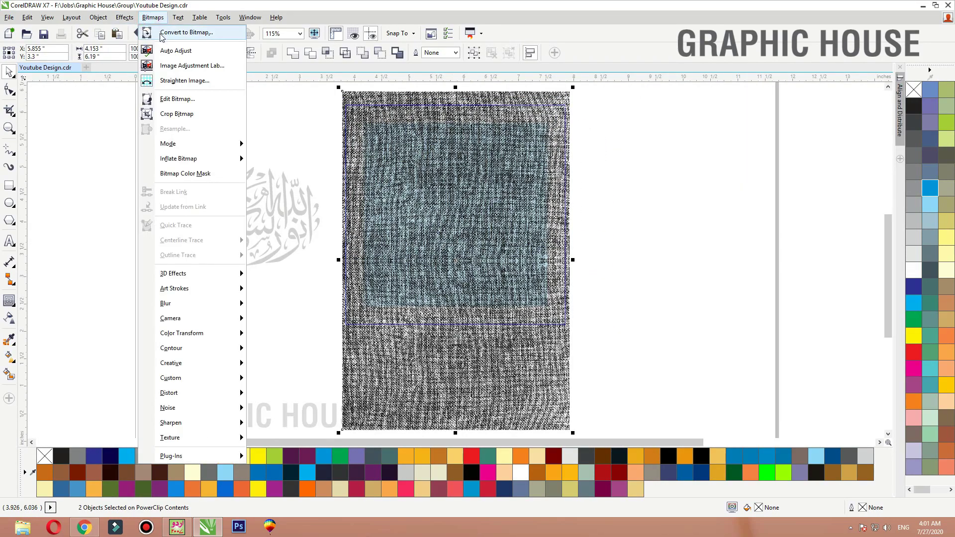
{"action": "left_click", "coordinate": [160, 33]}
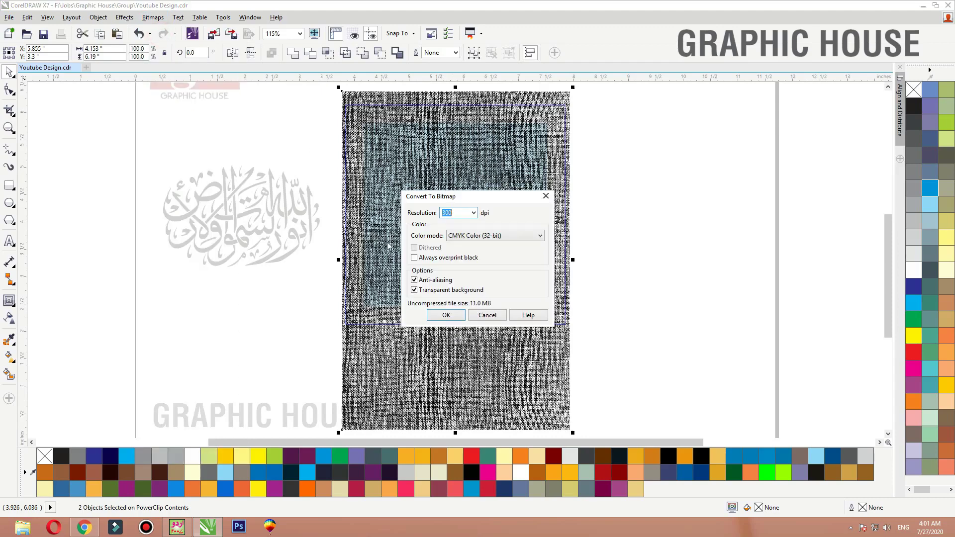
{"action": "left_click", "coordinate": [466, 237]}
{"action": "left_click", "coordinate": [473, 273]}
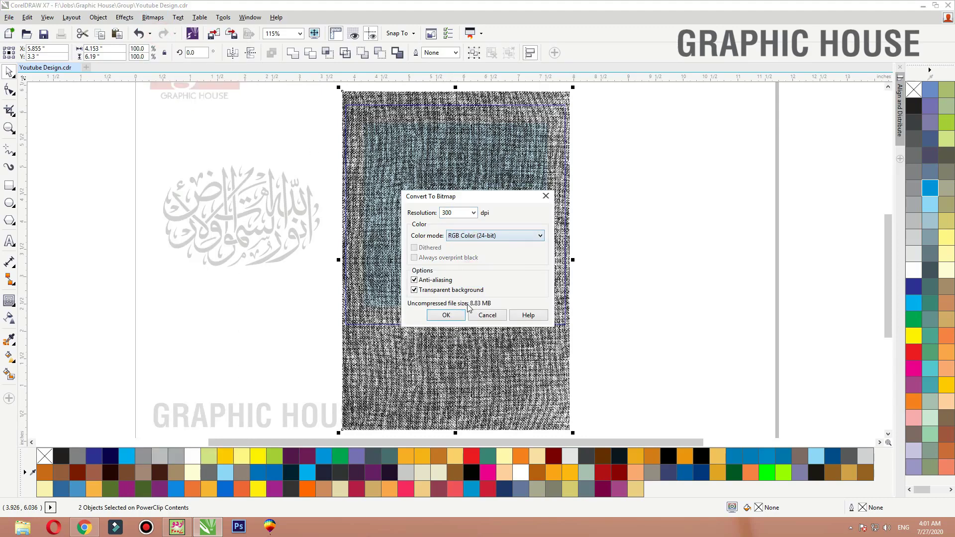
{"action": "left_click", "coordinate": [450, 315]}
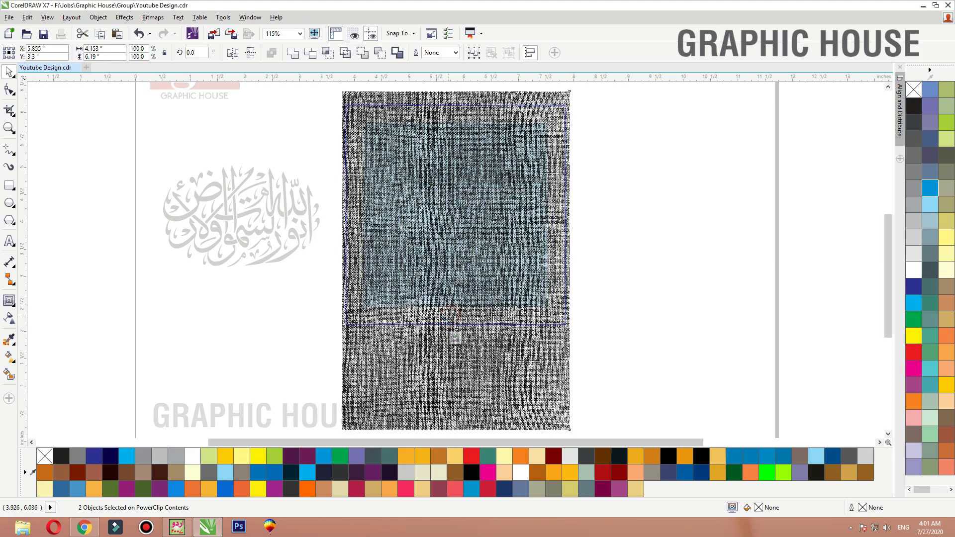
Sharpen the converted cloth texture bitmap with an Unsharp Mask at 21 percent, radius 10 and threshold 0.
{"action": "left_click", "coordinate": [153, 17]}
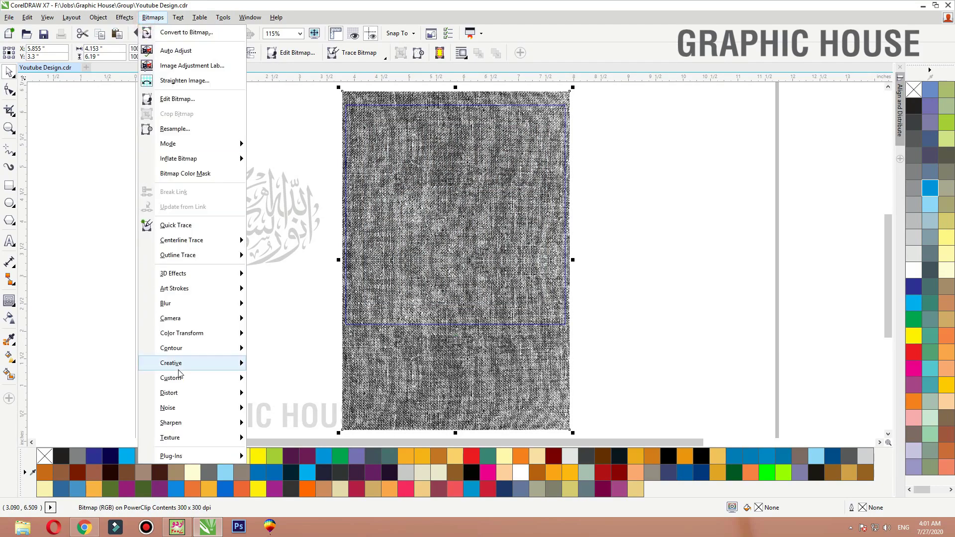
{"action": "mouse_move", "coordinate": [214, 423]}
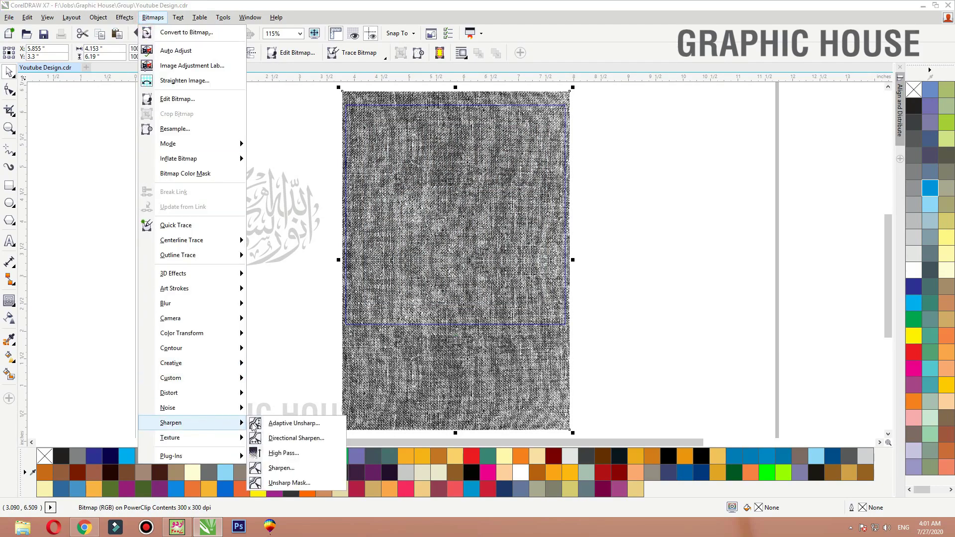
{"action": "left_click", "coordinate": [289, 483]}
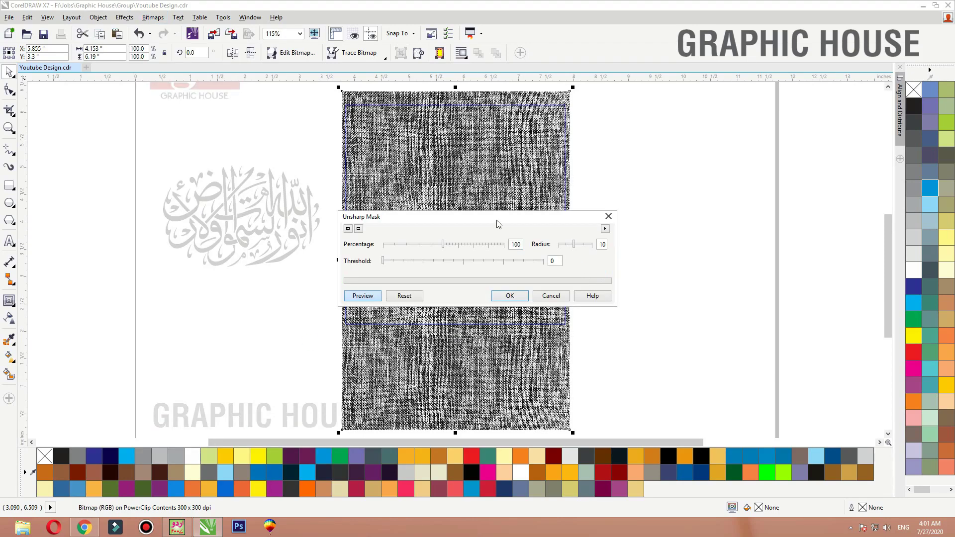
{"action": "left_click", "coordinate": [392, 244]}
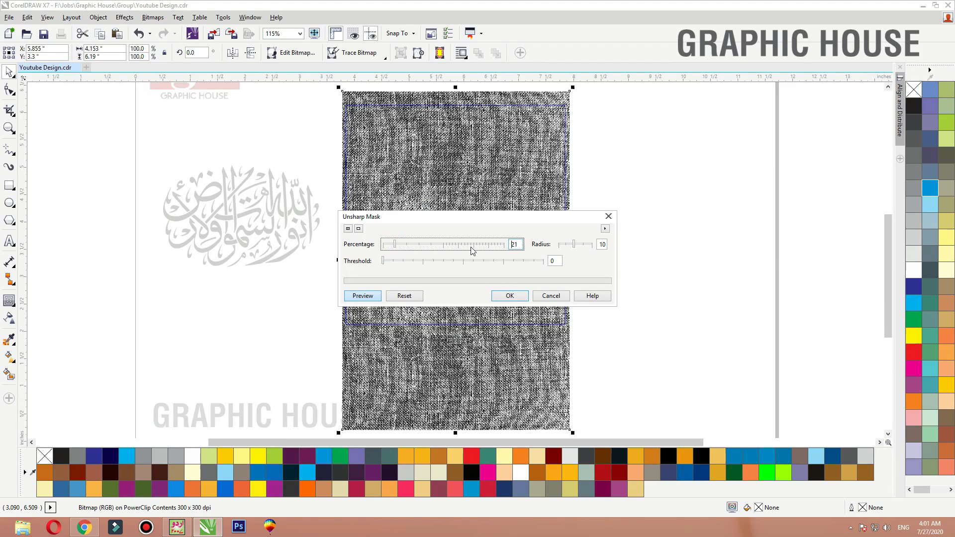
{"action": "left_click", "coordinate": [509, 298]}
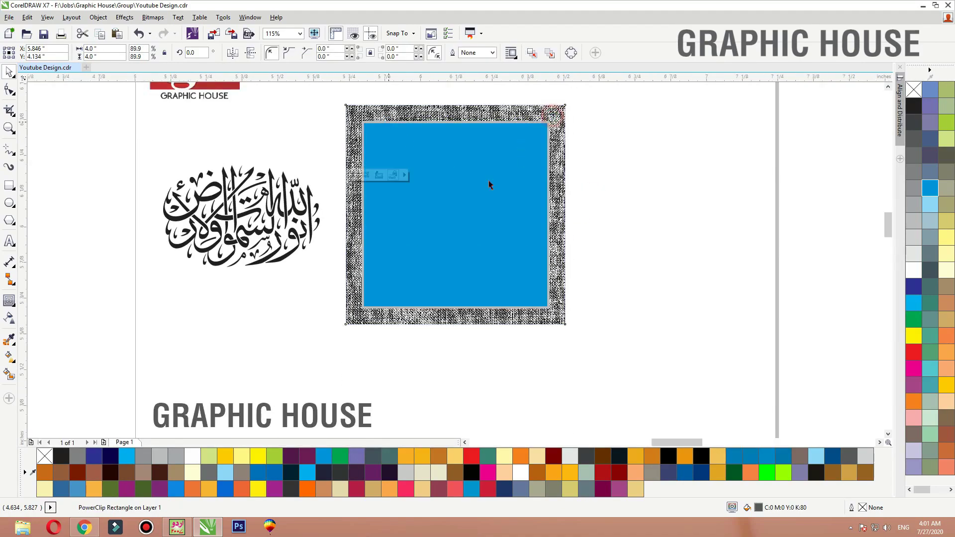
Set the merge mode of the cloth bitmap inside the outer square's PowerClip to Multiply and finish editing the contents.
{"action": "scroll", "coordinate": [488, 180], "scroll_direction": "up", "scroll_amount": 5}
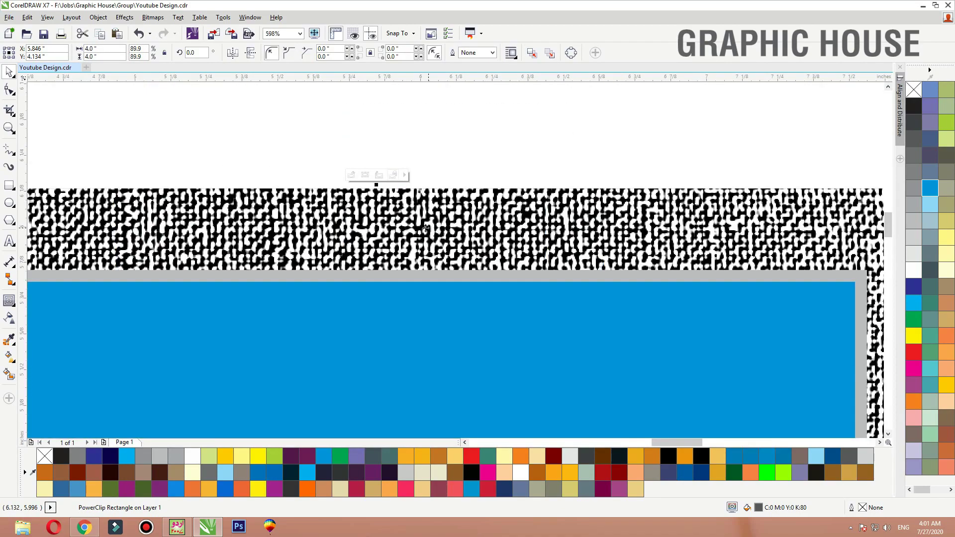
{"action": "scroll", "coordinate": [485, 216], "scroll_direction": "down", "scroll_amount": 2}
{"action": "left_click", "coordinate": [467, 207], "text": "ctrl"}
{"action": "left_click", "coordinate": [468, 207]}
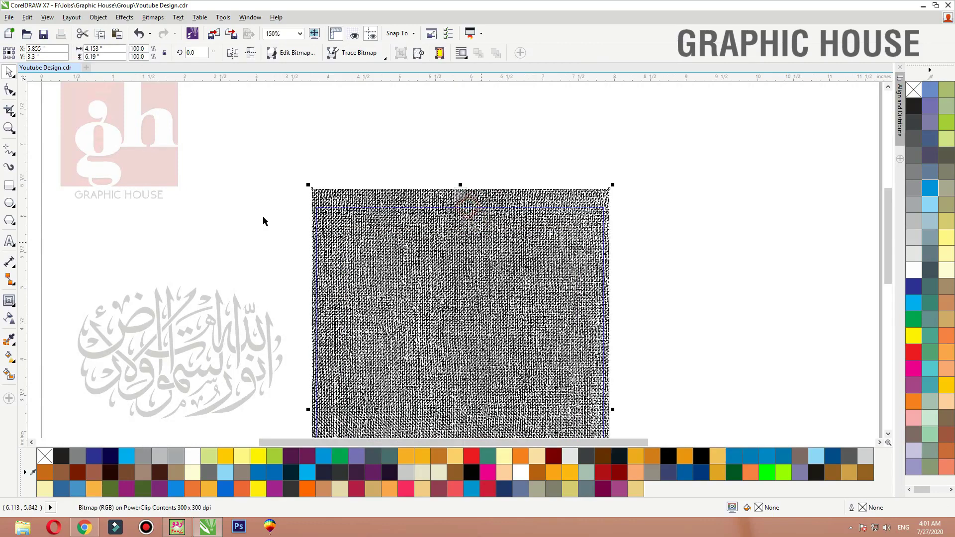
{"action": "left_click", "coordinate": [10, 320]}
{"action": "left_click", "coordinate": [134, 52]}
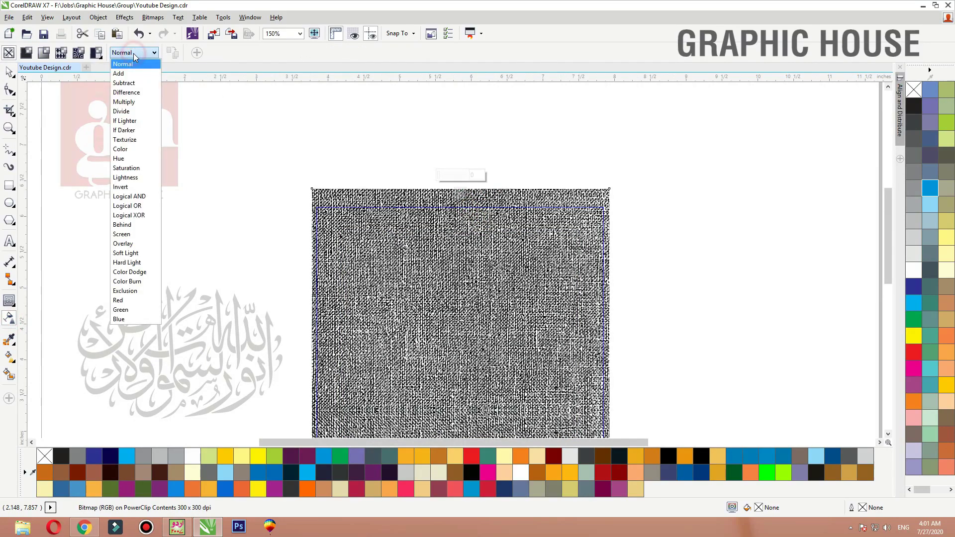
{"action": "left_click", "coordinate": [132, 102]}
{"action": "left_click", "coordinate": [10, 71]}
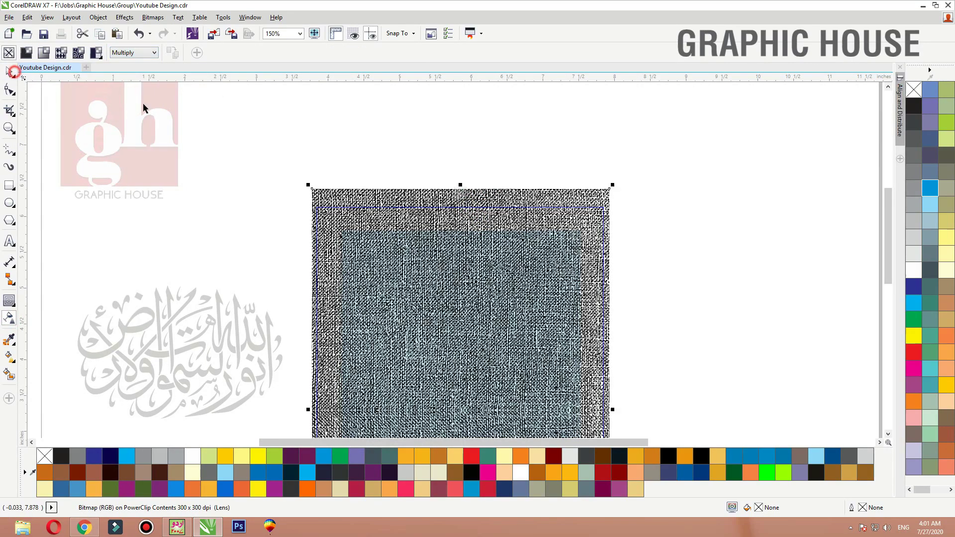
{"action": "left_click", "coordinate": [310, 130]}
{"action": "key", "text": "shift+F2"}
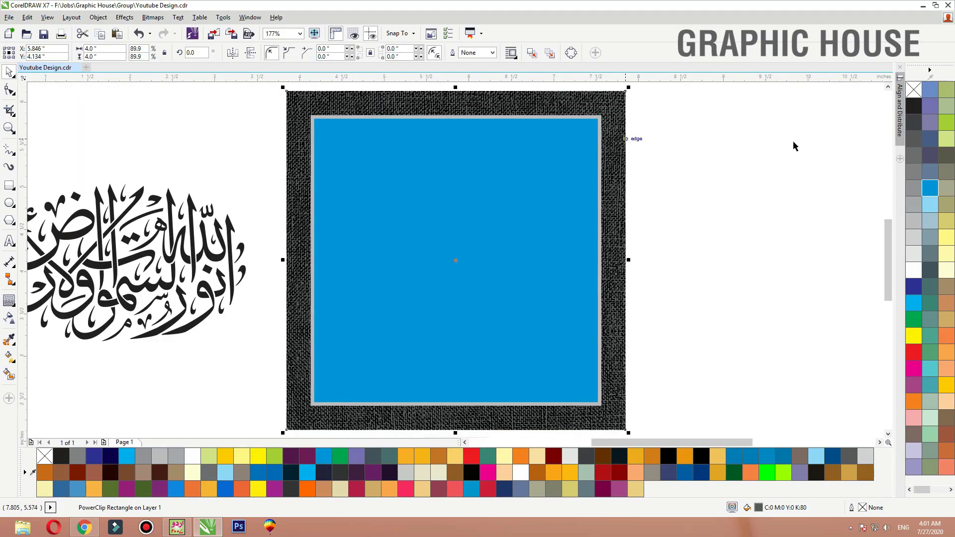
Change the outer square's fill to the dark grey one shade lighter than black and deselect it.
{"action": "left_click", "coordinate": [916, 156]}
{"action": "left_click", "coordinate": [916, 129]}
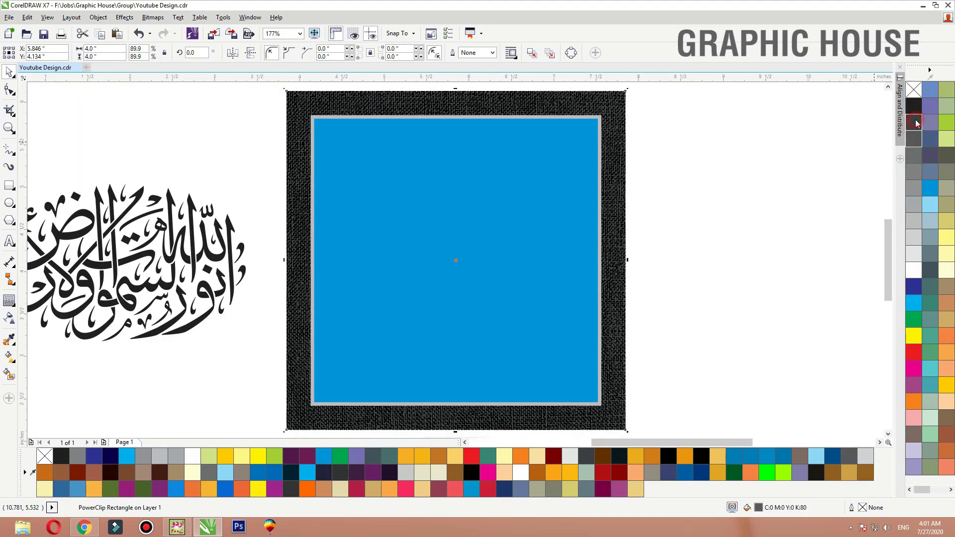
{"action": "left_click", "coordinate": [735, 223]}
{"action": "key", "text": "F4"}
{"action": "key", "text": "F2"}
{"action": "left_click_drag", "start_coordinate": [604, 122], "coordinate": [279, 362]}
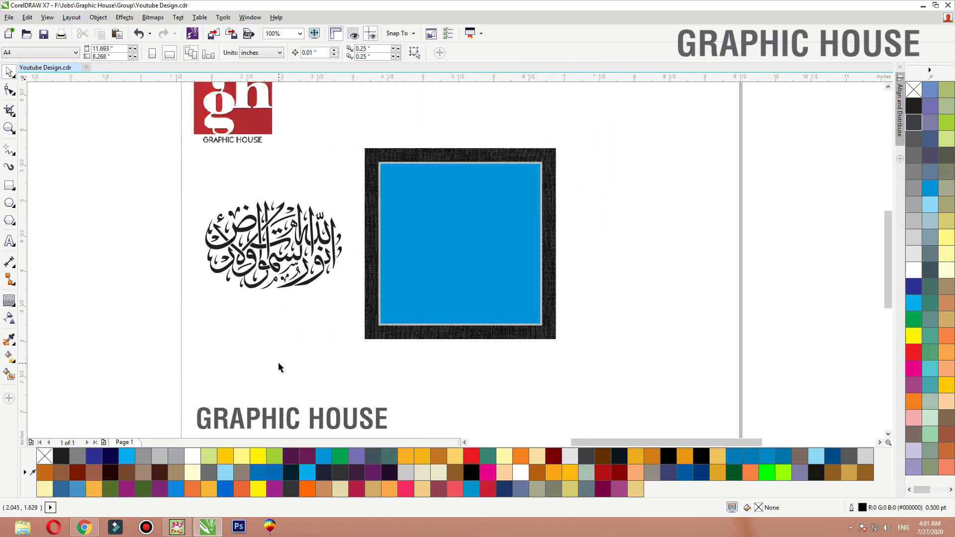
Switch to Chrome and search Google Images for "color full texture".
{"action": "left_click", "coordinate": [84, 527]}
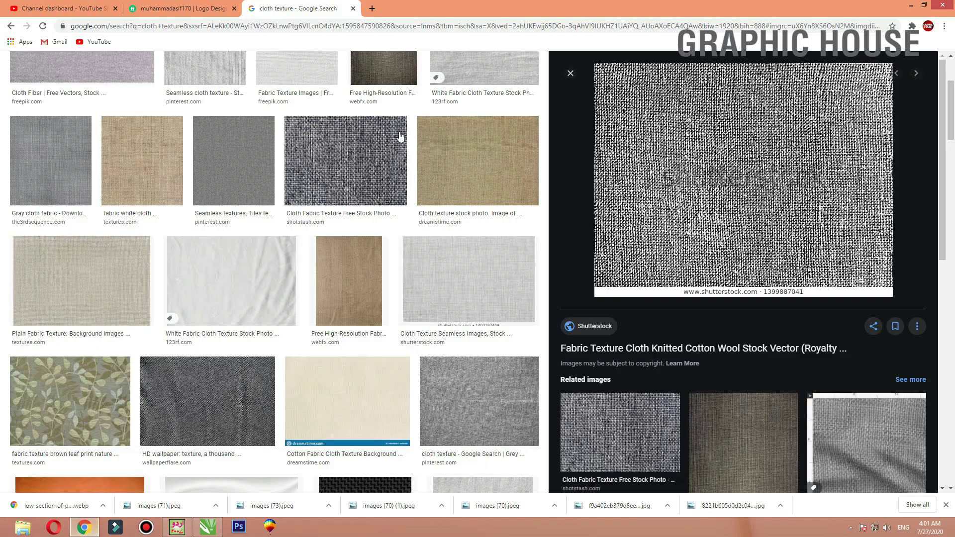
{"action": "scroll", "coordinate": [228, 204], "scroll_direction": "up", "scroll_amount": 3}
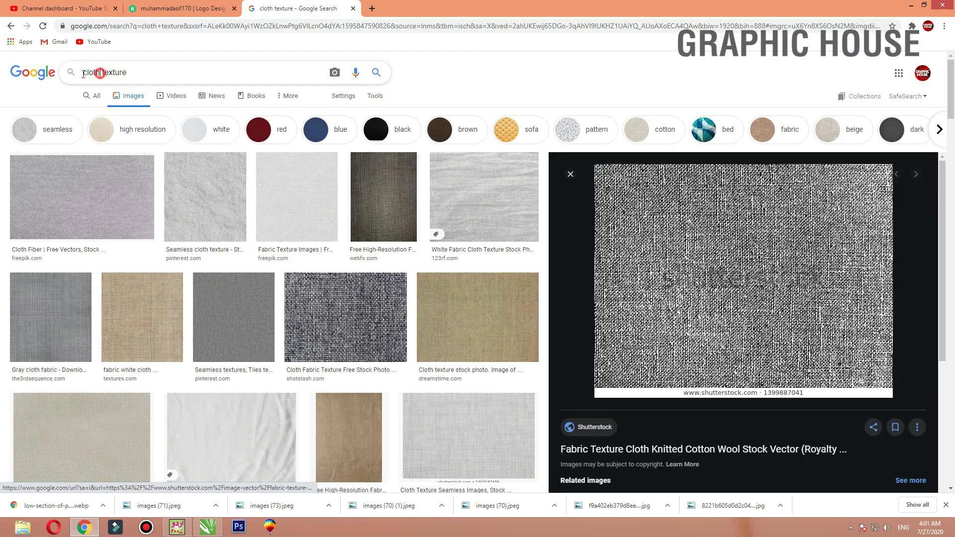
{"action": "double_click", "coordinate": [84, 73]}
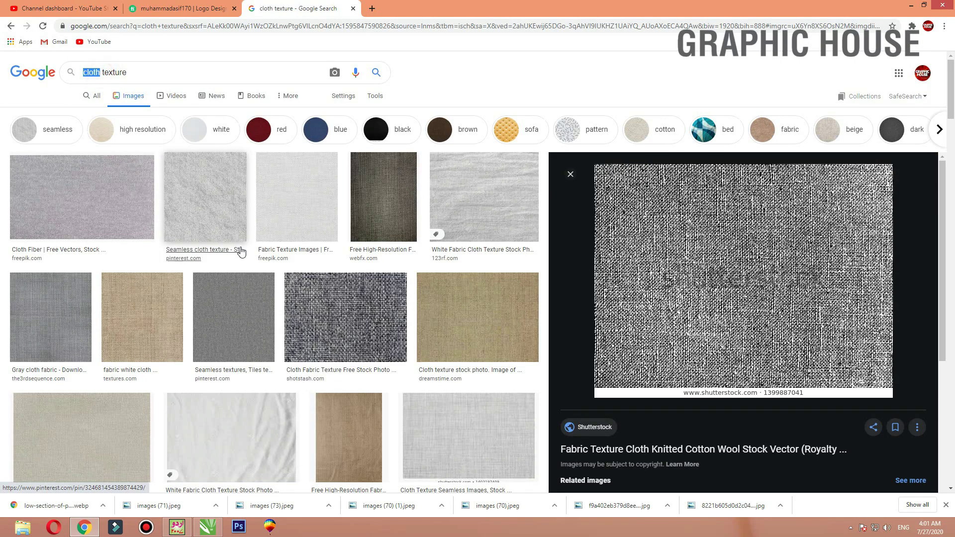
{"action": "key", "text": "BackSpace"}
{"action": "key", "text": "BackSpace"}
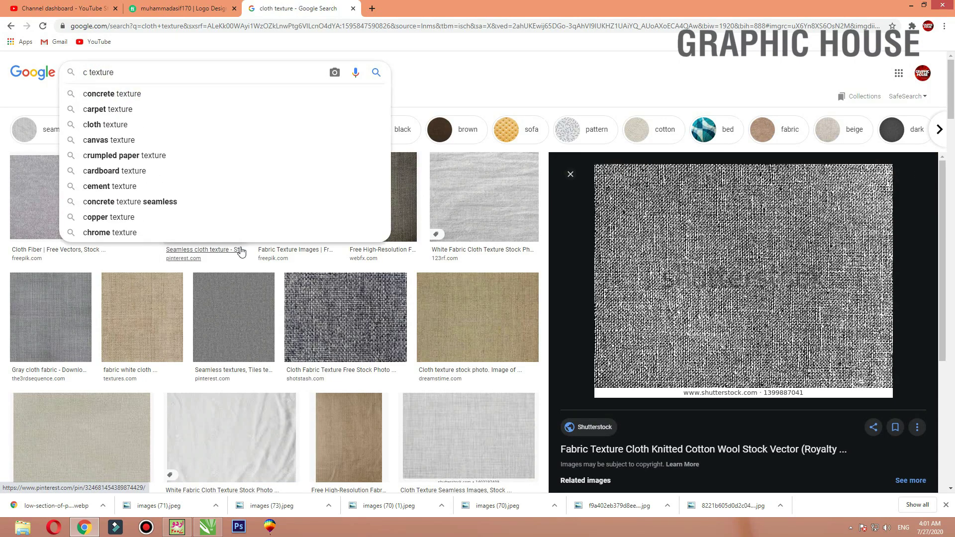
{"action": "type", "text": "olor full"}
{"action": "key", "text": "Return"}
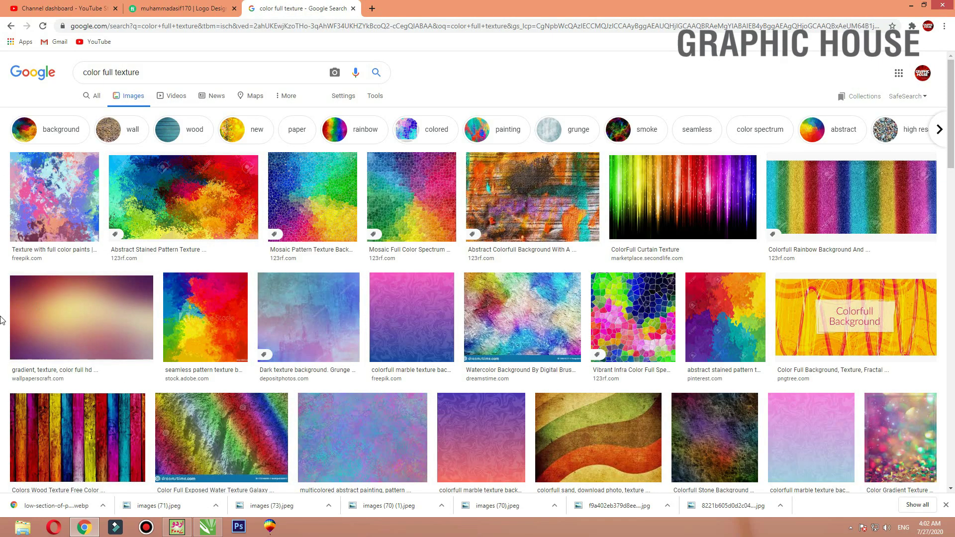
Browse the colourful and oil paint texture results, previewing the 123RF oil painting on canvas and one of its related images.
{"action": "scroll", "coordinate": [2, 319], "scroll_direction": "down", "scroll_amount": 4}
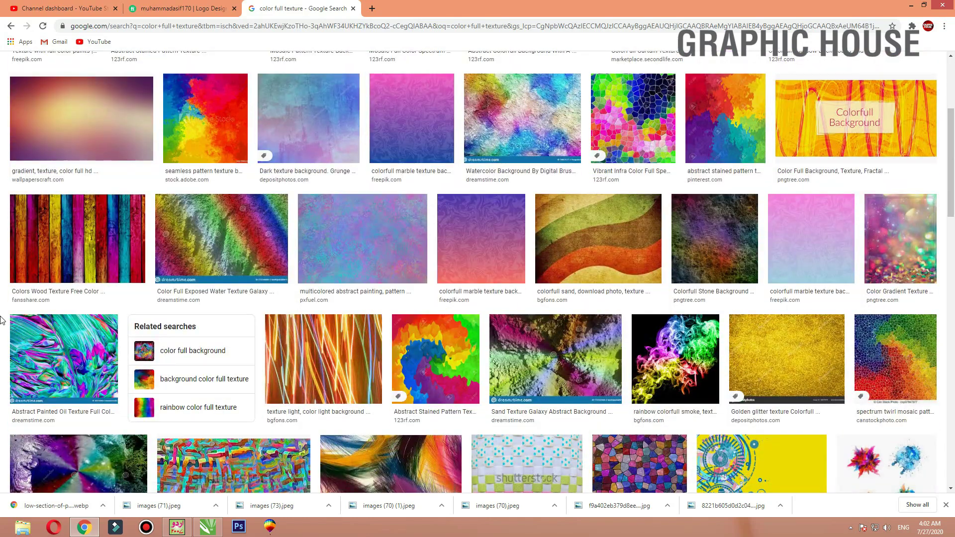
{"action": "scroll", "coordinate": [2, 319], "scroll_direction": "down", "scroll_amount": 4}
{"action": "scroll", "coordinate": [2, 320], "scroll_direction": "down", "scroll_amount": 4}
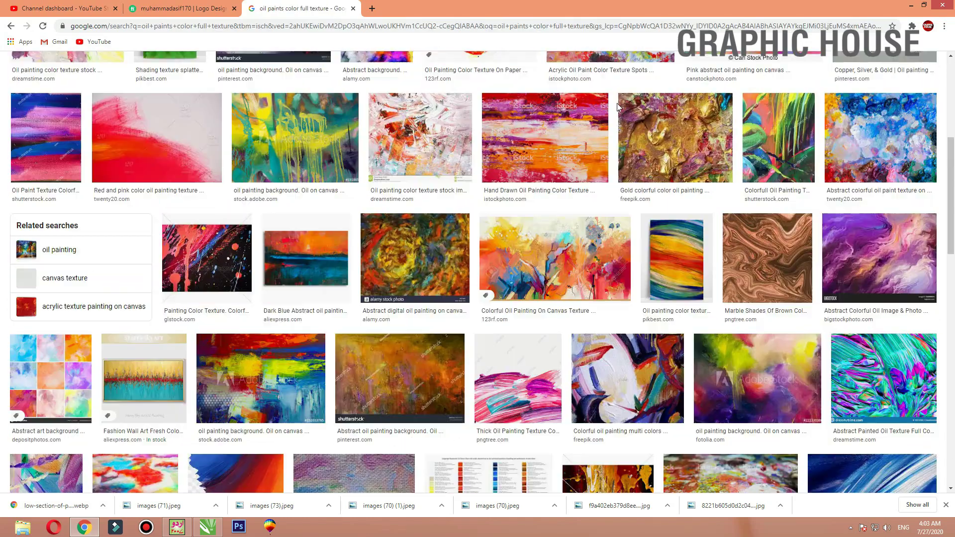
{"action": "scroll", "coordinate": [594, 117], "scroll_direction": "down", "scroll_amount": 3}
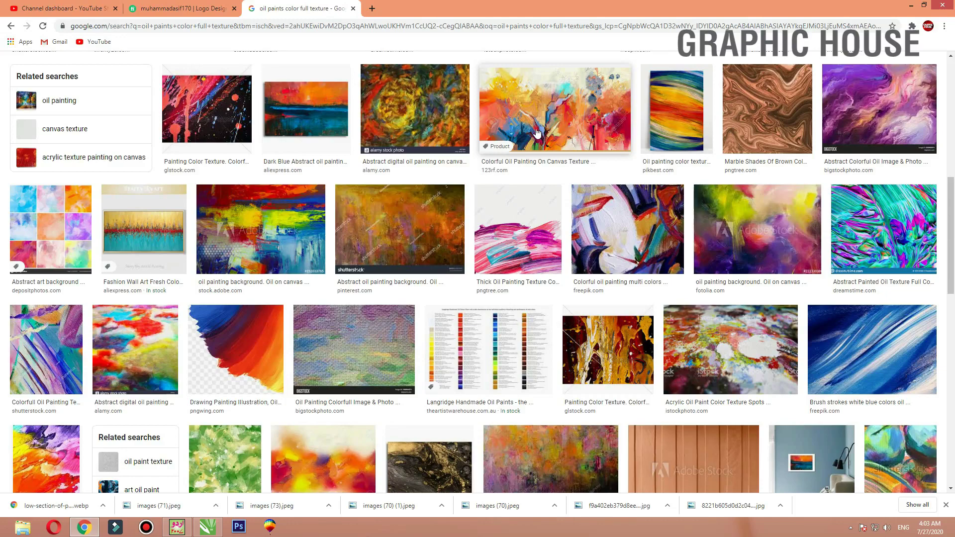
{"action": "left_click", "coordinate": [537, 133]}
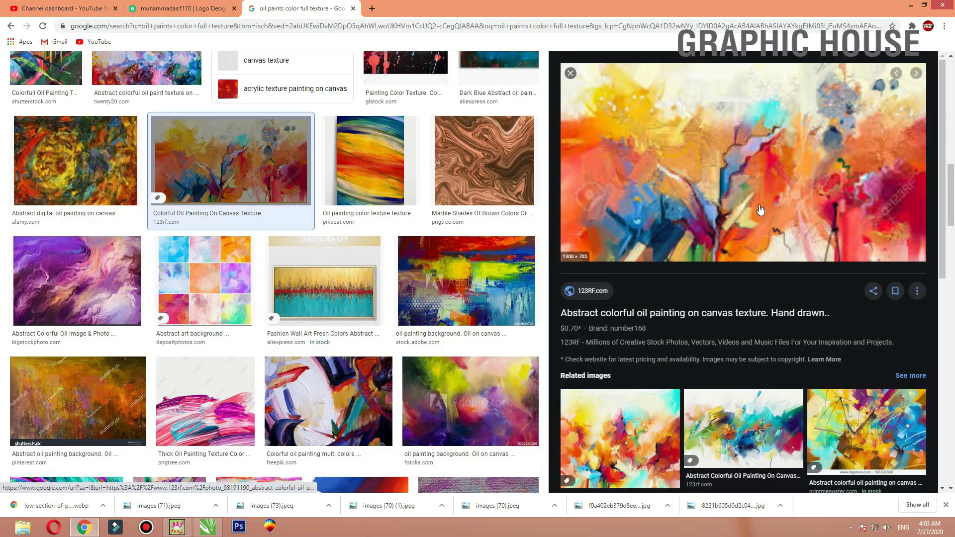
{"action": "scroll", "coordinate": [760, 211], "scroll_direction": "down", "scroll_amount": 4}
{"action": "left_click", "coordinate": [615, 244]}
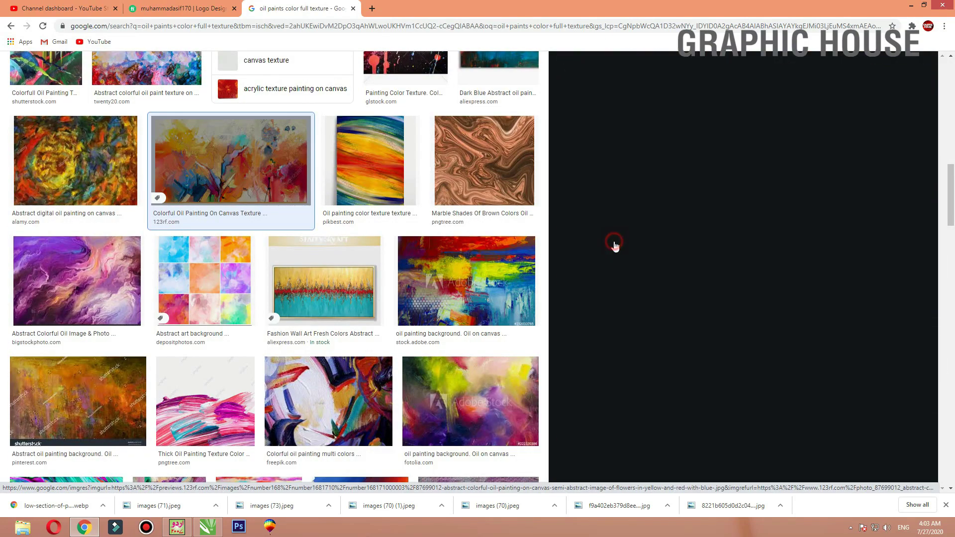
{"action": "scroll", "coordinate": [677, 241], "scroll_direction": "down", "scroll_amount": 10}
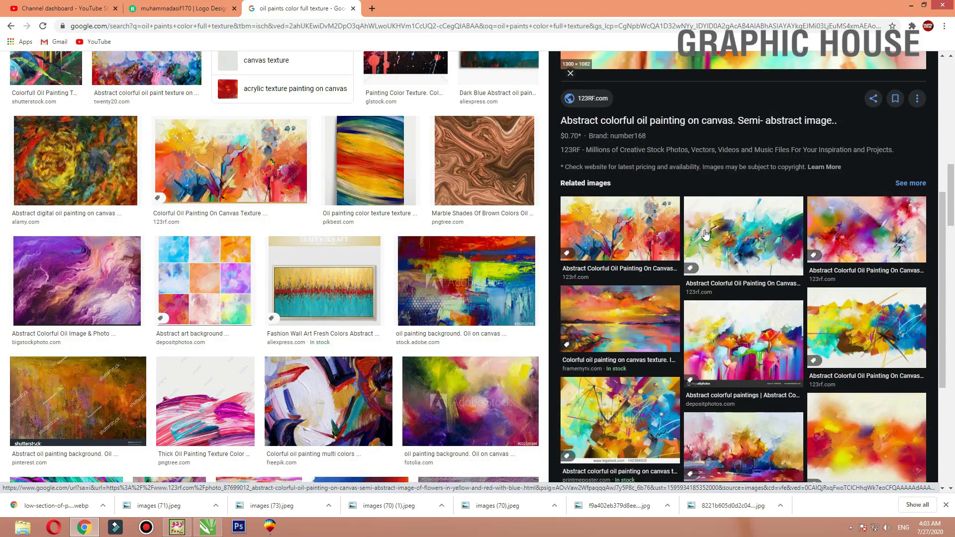
{"action": "scroll", "coordinate": [480, 288], "scroll_direction": "down", "scroll_amount": 5}
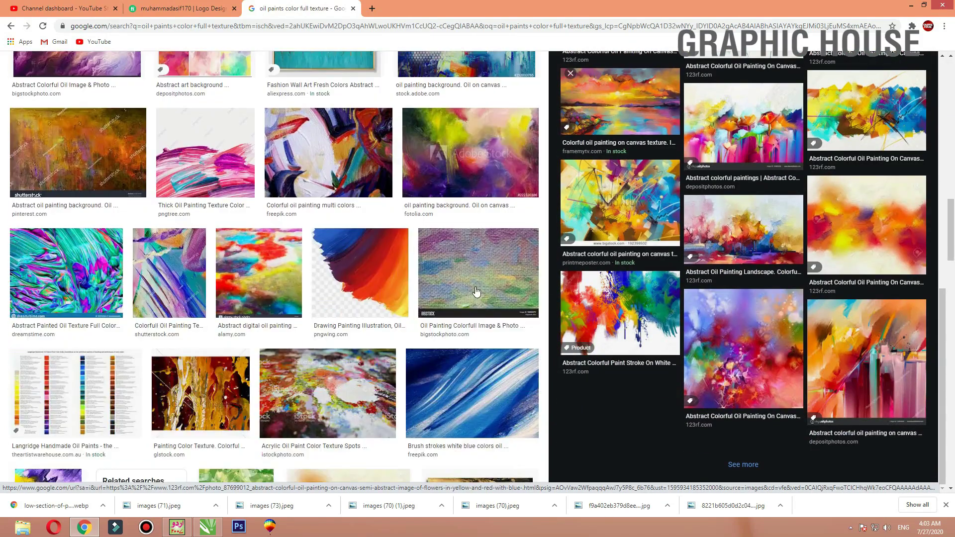
{"action": "key", "text": "Escape"}
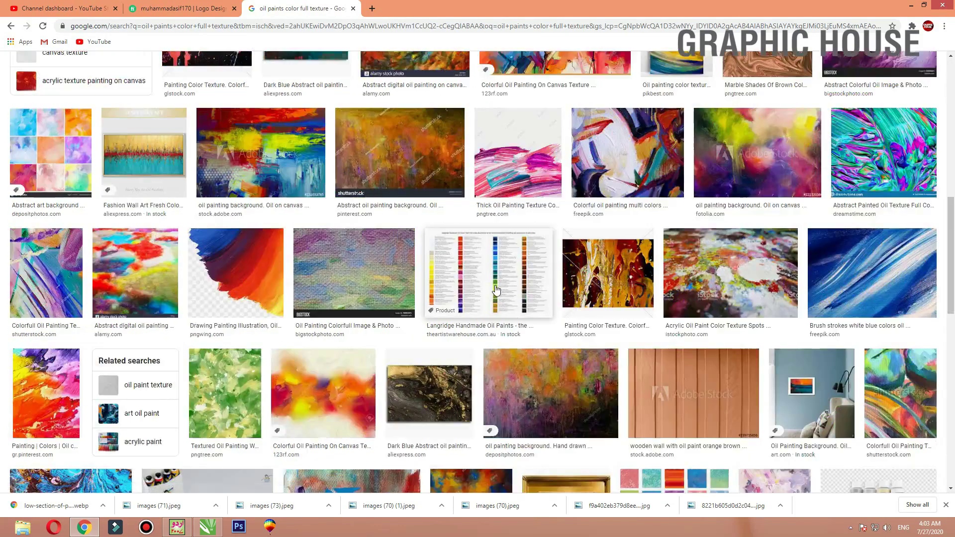
{"action": "scroll", "coordinate": [496, 290], "scroll_direction": "down", "scroll_amount": 5}
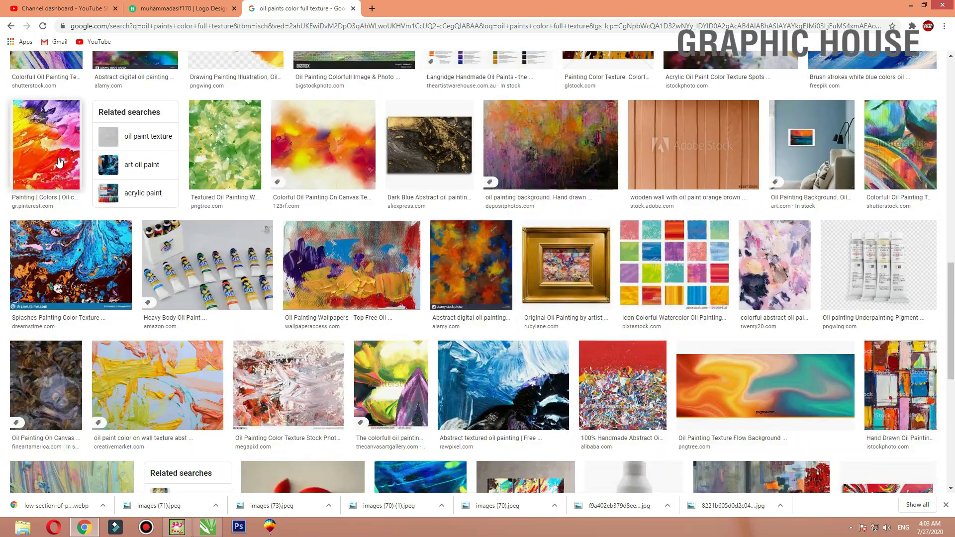
Copy the Depositphotos mixed oil paints palette image from the Pinterest painting's related images and switch back to CorelDRAW.
{"action": "left_click", "coordinate": [59, 160]}
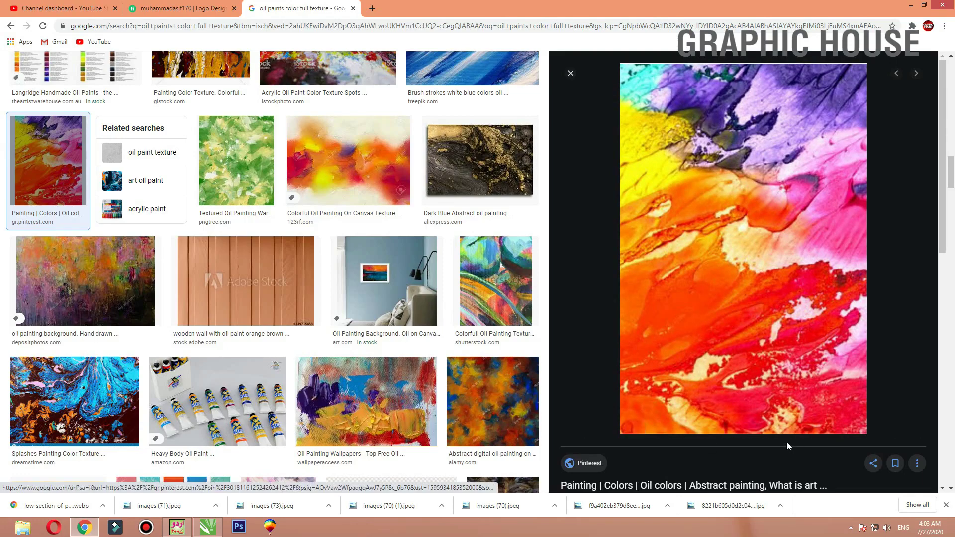
{"action": "scroll", "coordinate": [716, 179], "scroll_direction": "down", "scroll_amount": 5}
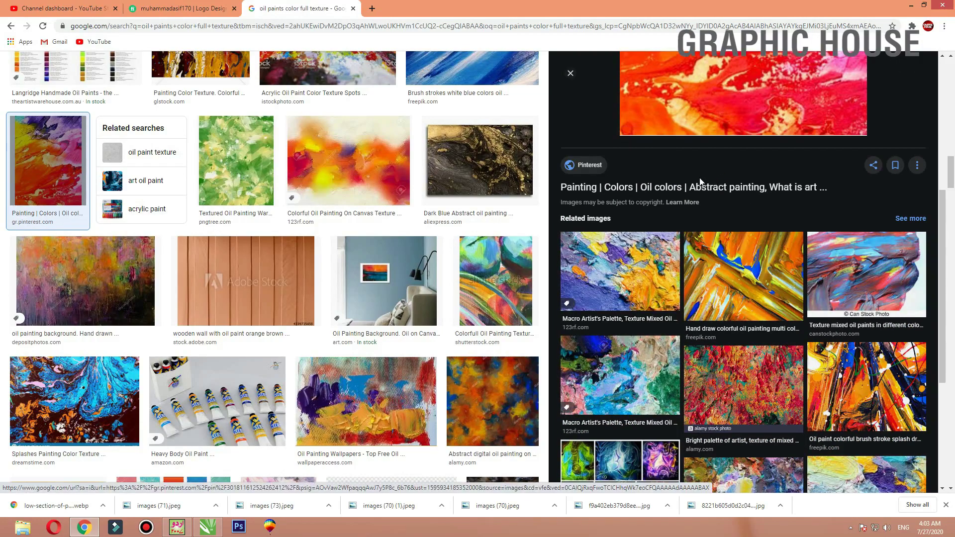
{"action": "scroll", "coordinate": [698, 177], "scroll_direction": "down", "scroll_amount": 3}
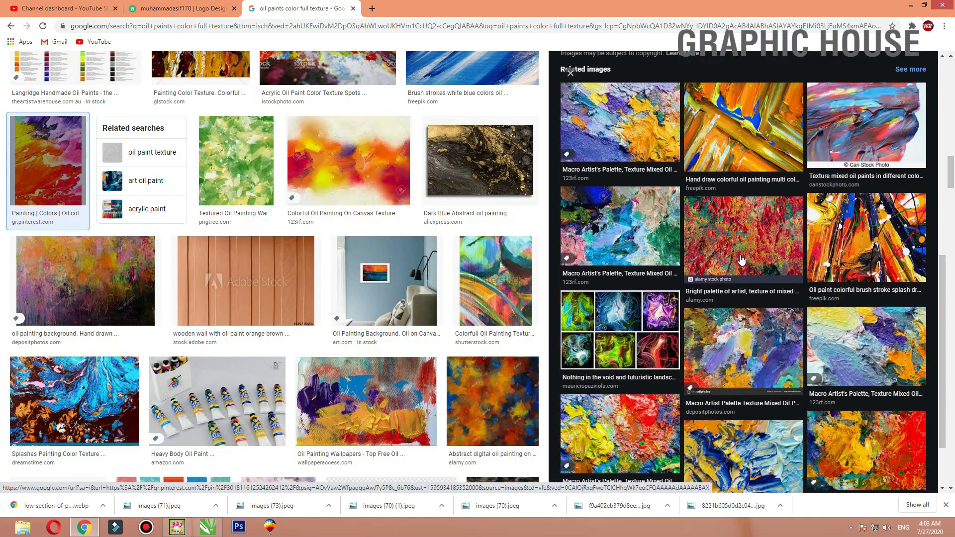
{"action": "scroll", "coordinate": [739, 252], "scroll_direction": "down", "scroll_amount": 2}
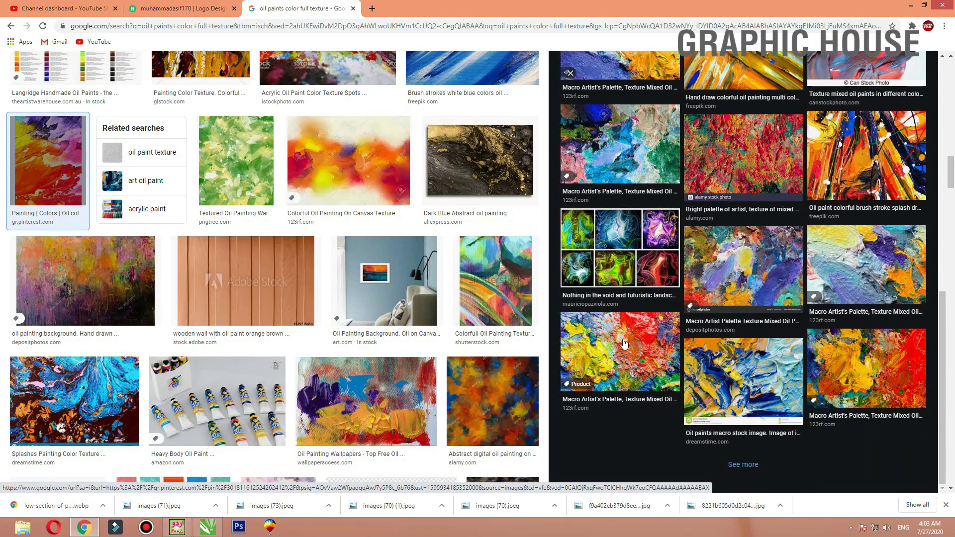
{"action": "left_click", "coordinate": [727, 271]}
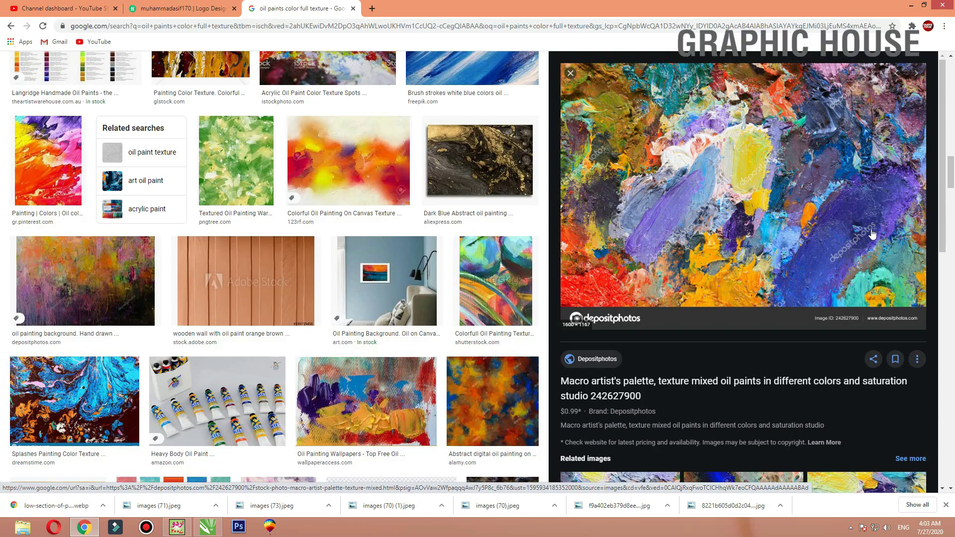
{"action": "scroll", "coordinate": [700, 207], "scroll_direction": "down", "scroll_amount": 4}
{"action": "scroll", "coordinate": [700, 208], "scroll_direction": "up", "scroll_amount": 4}
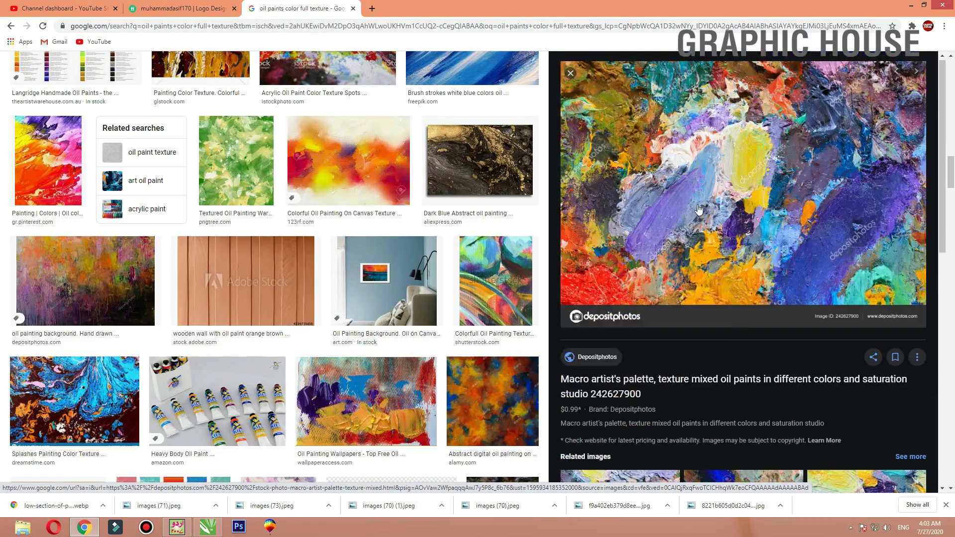
{"action": "right_click", "coordinate": [690, 189]}
{"action": "left_click", "coordinate": [717, 291]}
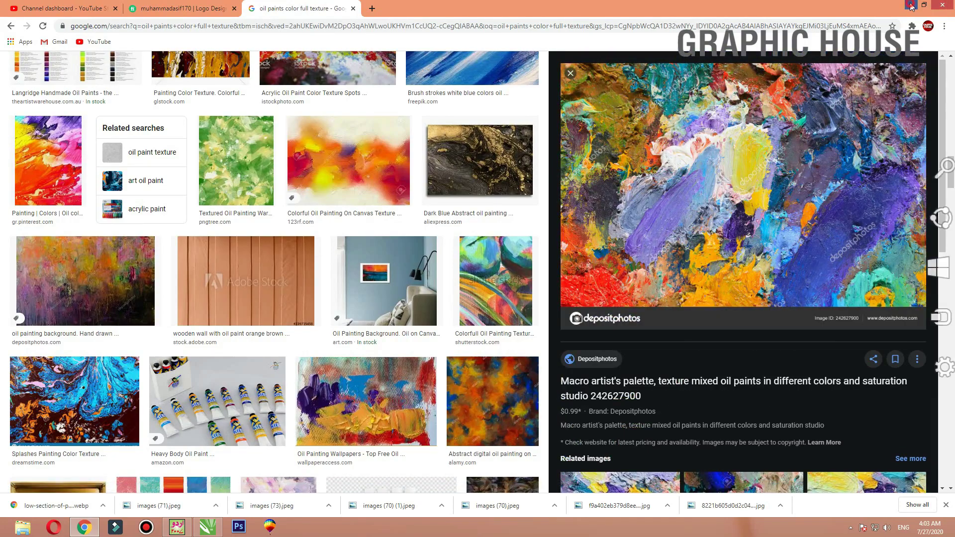
{"action": "key", "text": "alt+Tab"}
{"action": "right_click", "coordinate": [311, 131]}
{"action": "left_click", "coordinate": [344, 188]}
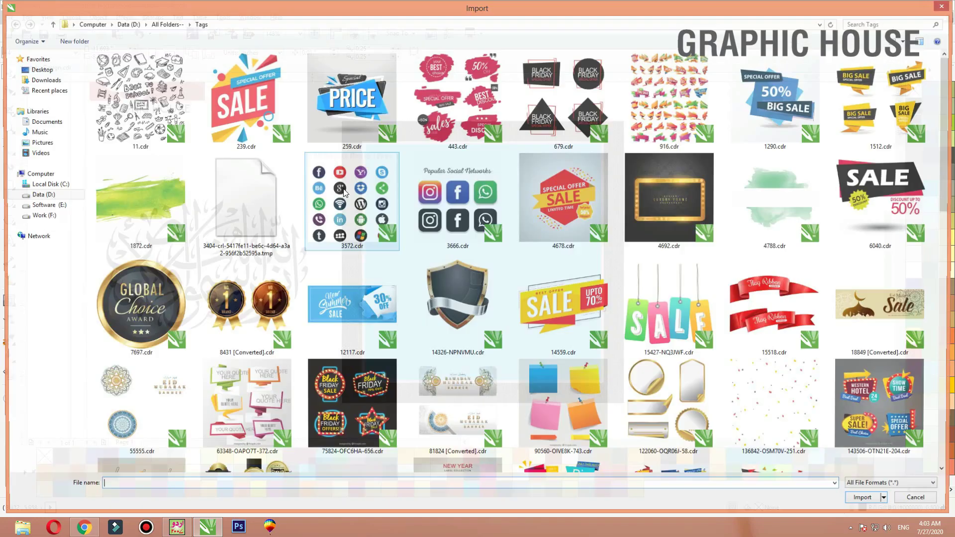
{"action": "key", "text": "Escape"}
Paste the copied oil paints image onto the page.
{"action": "right_click", "coordinate": [272, 140]}
{"action": "left_click", "coordinate": [286, 219]}
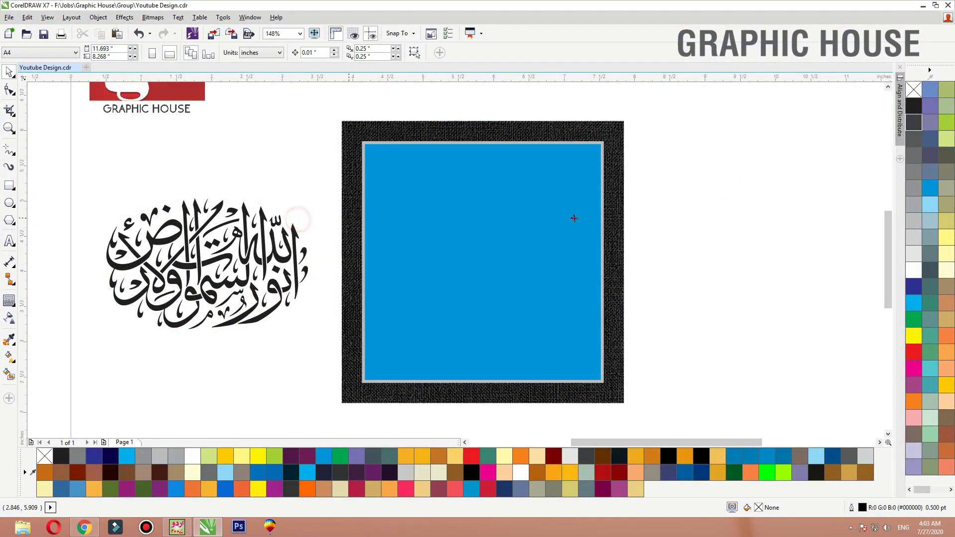
Shrink the pasted oil paints image to about 3.65 by 2.66 inches, centred over the framed square.
{"action": "key", "text": "shift+F2"}
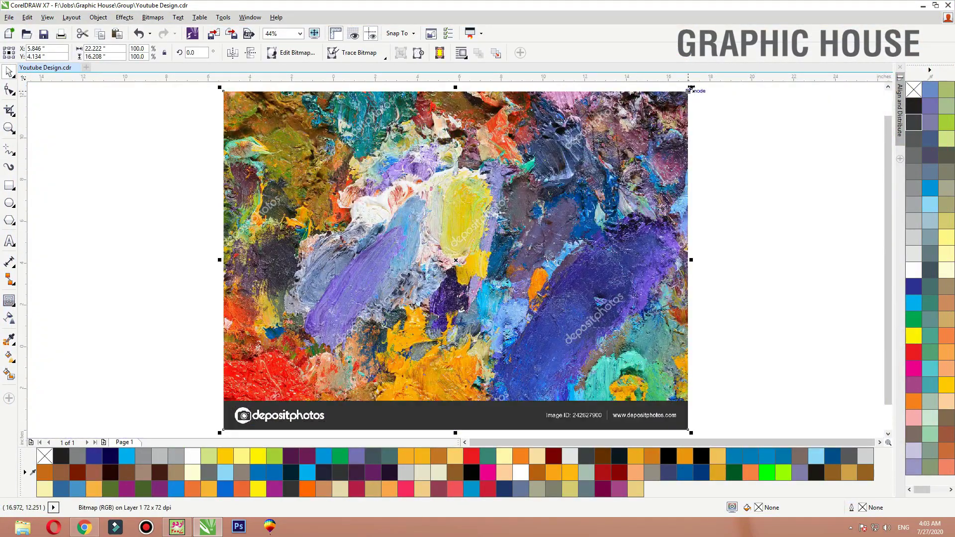
{"action": "left_click_drag", "start_coordinate": [691, 88], "coordinate": [497, 229]}
{"action": "left_click_drag", "start_coordinate": [377, 206], "coordinate": [555, 340]}
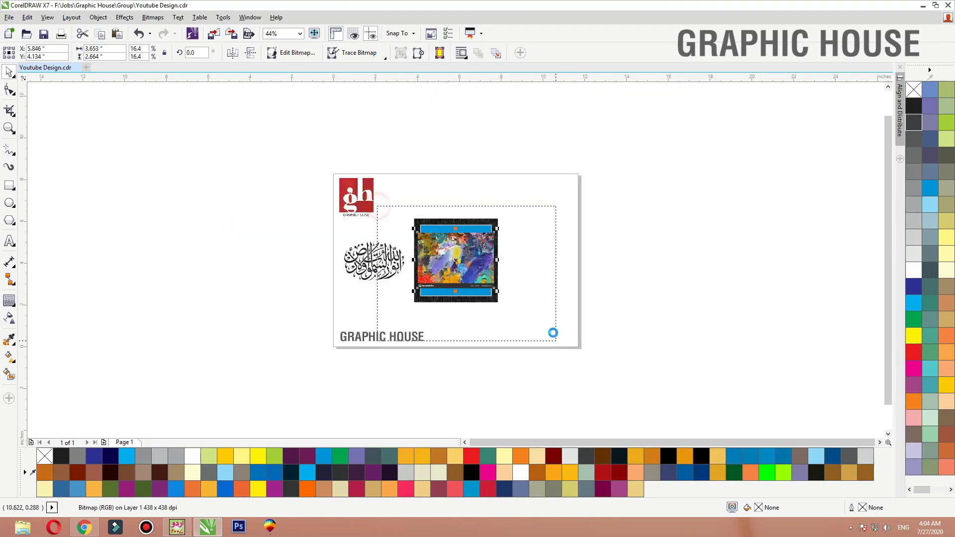
Move the oil paints image off to the right of the frame and crop away its dark Depositphotos strip.
{"action": "mouse_move", "coordinate": [455, 189]}
{"action": "left_mouse_down"}
{"action": "mouse_move", "coordinate": [645, 190]}
{"action": "mouse_move", "coordinate": [595, 196]}
{"action": "left_mouse_up"}
{"action": "key", "text": "F10"}
{"action": "mouse_move", "coordinate": [472, 262]}
{"action": "left_mouse_down"}
{"action": "mouse_move", "coordinate": [757, 304]}
{"action": "mouse_move", "coordinate": [719, 290]}
{"action": "mouse_move", "coordinate": [719, 280]}
{"action": "left_mouse_up"}
{"action": "key", "text": "space"}
Move the cropped oil paints image back over the frame and enlarge it to about 4.57 by 3.02 inches.
{"action": "left_click_drag", "start_coordinate": [664, 238], "coordinate": [507, 236]}
{"action": "left_click_drag", "start_coordinate": [508, 236], "coordinate": [477, 227]}
{"action": "left_click_drag", "start_coordinate": [535, 136], "coordinate": [561, 120]}
{"action": "left_click_drag", "start_coordinate": [497, 139], "coordinate": [493, 144]}
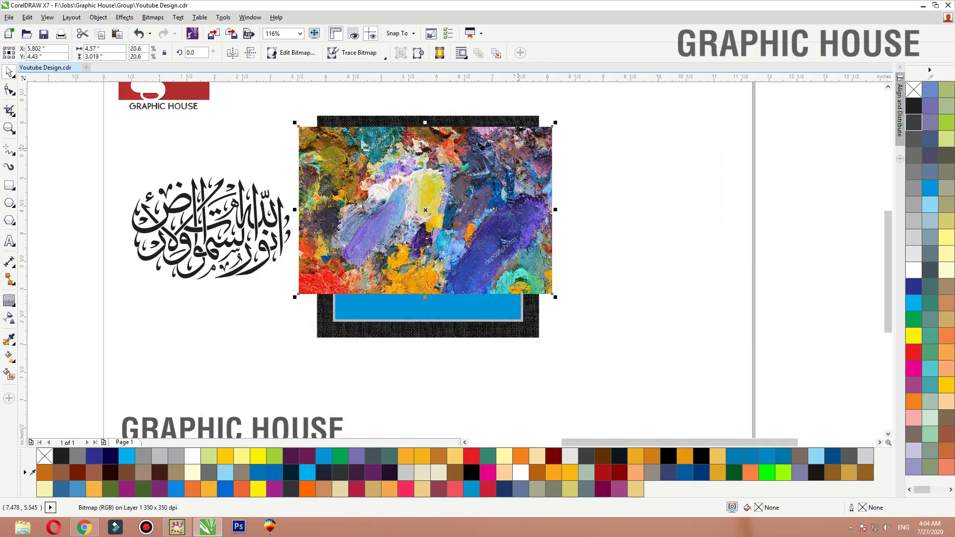
PowerClip the oil paints image inside the blue square and open the clipped contents for editing.
{"action": "right_click", "coordinate": [489, 128]}
{"action": "left_click", "coordinate": [507, 133]}
{"action": "left_click", "coordinate": [435, 293]}
{"action": "left_click", "coordinate": [454, 320]}
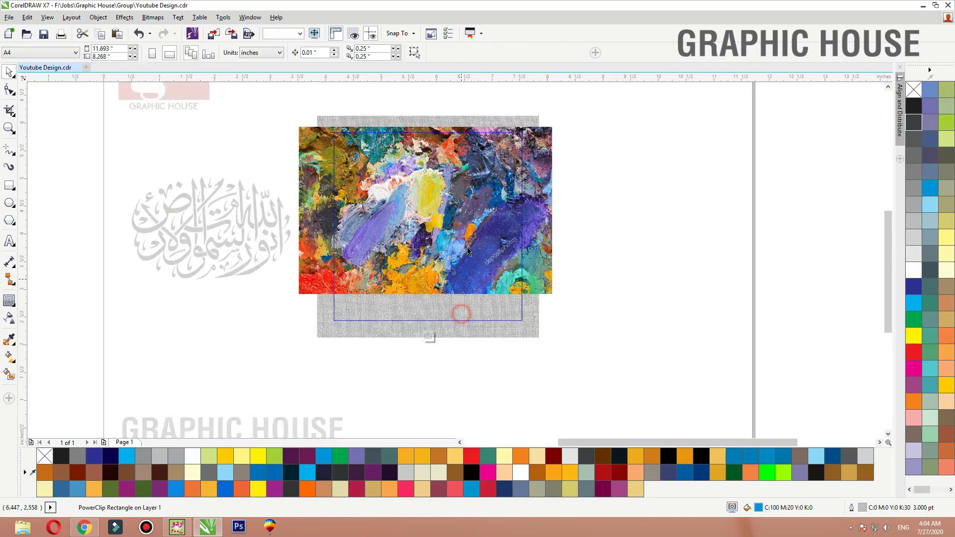
Resize the clipped oil paints image to fill the whole inner square and finish editing the PowerClip.
{"action": "left_click_drag", "start_coordinate": [552, 210], "coordinate": [522, 209]}
{"action": "left_click_drag", "start_coordinate": [427, 300], "coordinate": [430, 328]}
{"action": "left_click", "coordinate": [661, 195], "text": "ctrl"}
{"action": "left_click", "coordinate": [617, 184]}
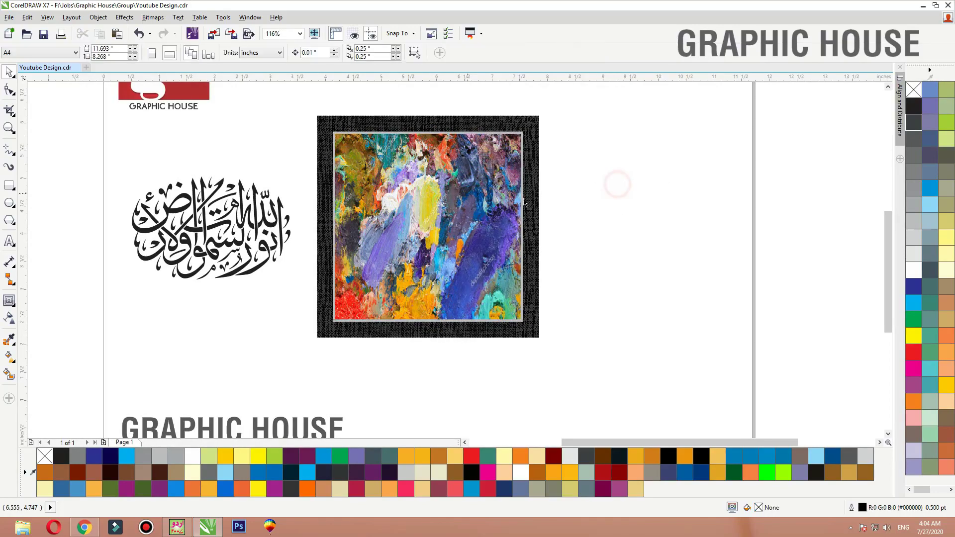
Place a copy of the black calligraphy over the painting's upper-right part and fill it with cyan.
{"action": "left_click", "coordinate": [536, 197]}
{"action": "key", "text": "shift+F2"}
{"action": "left_click", "coordinate": [706, 199]}
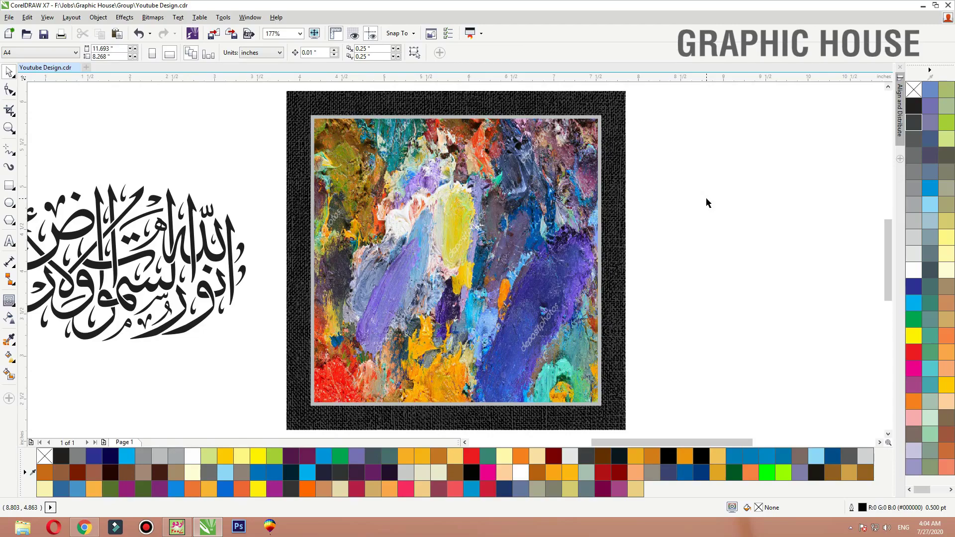
{"action": "mouse_move", "coordinate": [203, 251]}
{"action": "left_mouse_down"}
{"action": "mouse_move", "coordinate": [450, 239]}
{"action": "mouse_move", "coordinate": [626, 185]}
{"action": "left_mouse_up"}
{"action": "right_click", "coordinate": [625, 185]}
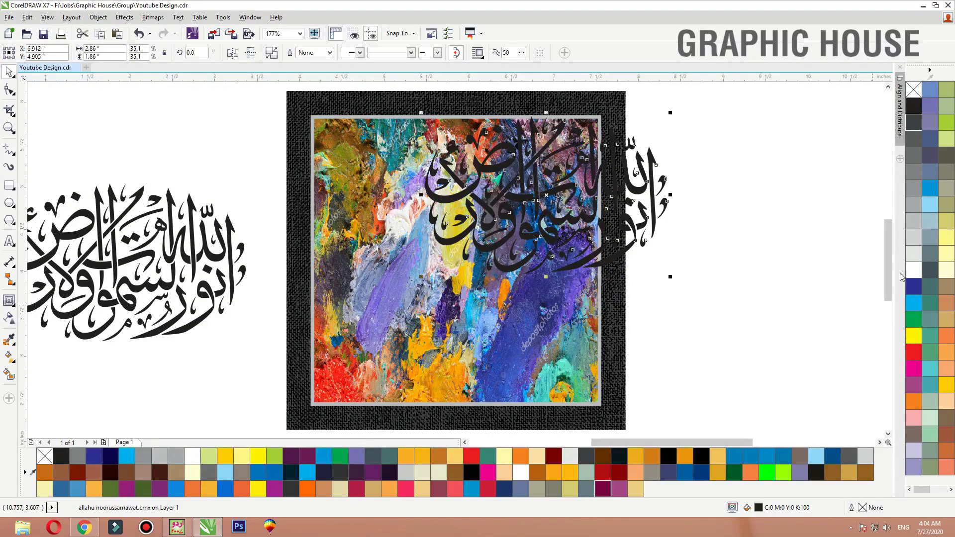
{"action": "left_click", "coordinate": [913, 287]}
{"action": "left_click", "coordinate": [914, 301]}
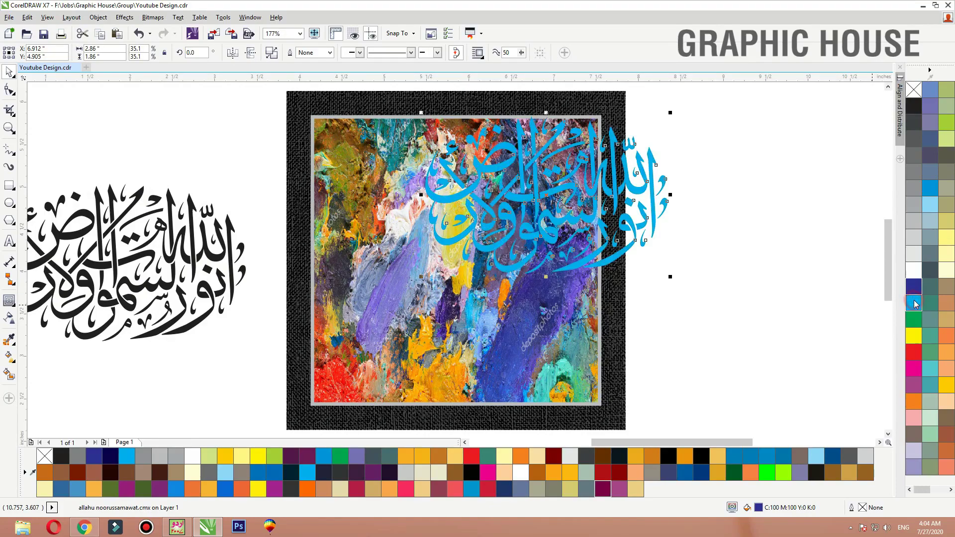
Try the Add, Subtract and Difference merge modes on the calligraphy copy, settle on Multiply and fade it diagonally toward its upper right.
{"action": "left_click", "coordinate": [10, 320]}
{"action": "left_click", "coordinate": [144, 52]}
{"action": "left_click", "coordinate": [128, 72]}
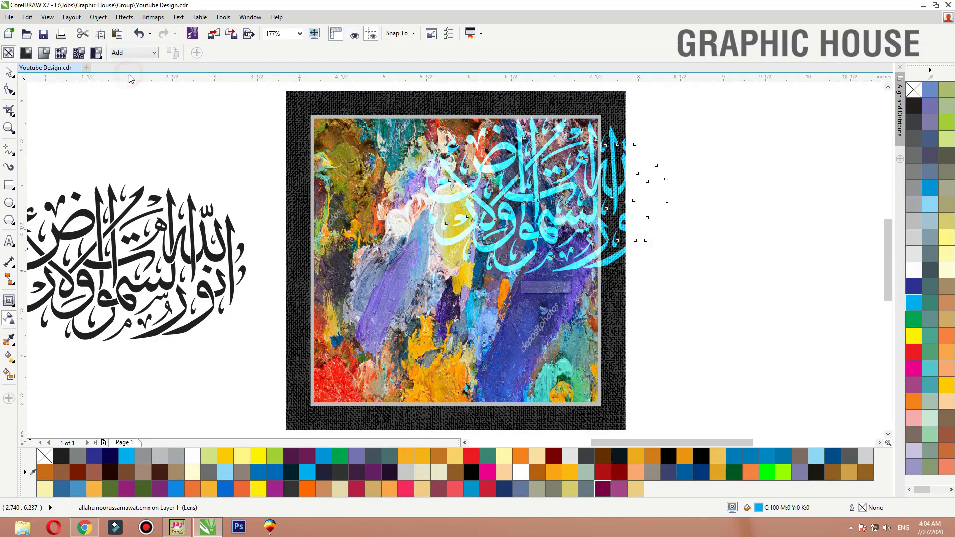
{"action": "left_click", "coordinate": [131, 54]}
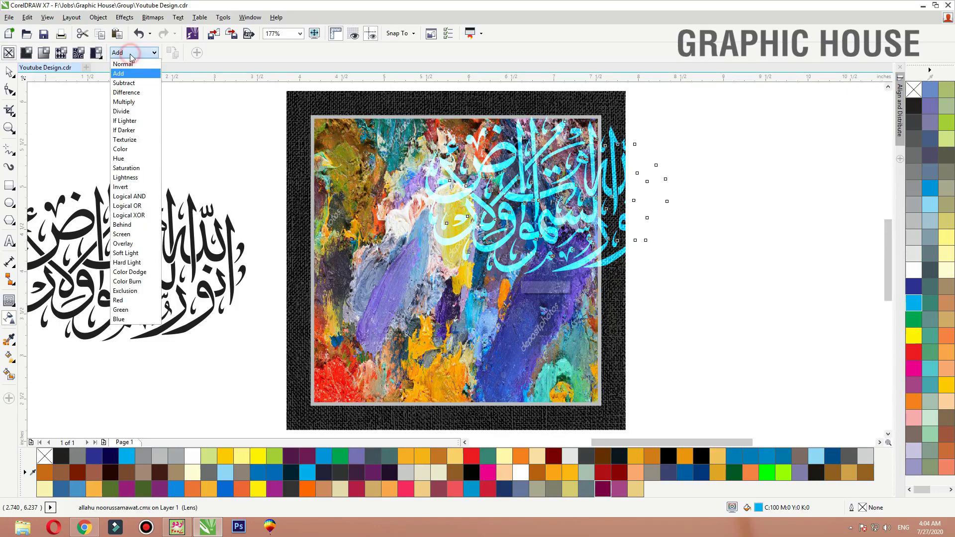
{"action": "left_click", "coordinate": [133, 84]}
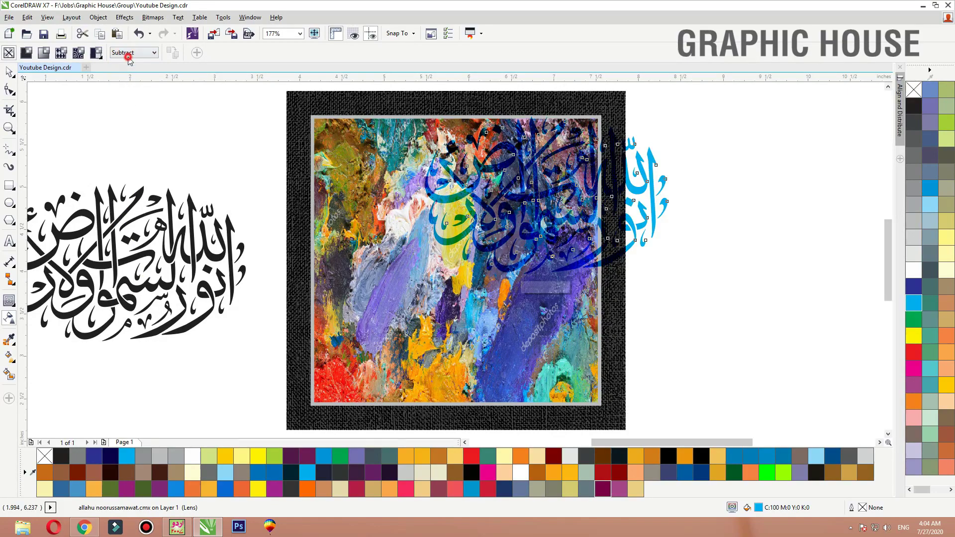
{"action": "left_click", "coordinate": [128, 54]}
{"action": "left_click", "coordinate": [133, 94]}
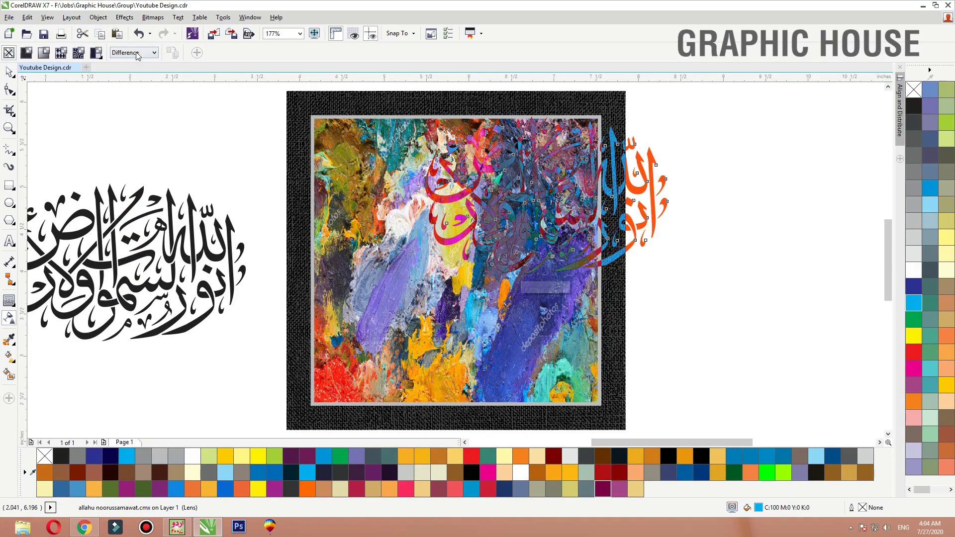
{"action": "left_click", "coordinate": [137, 54]}
{"action": "left_click", "coordinate": [136, 107]}
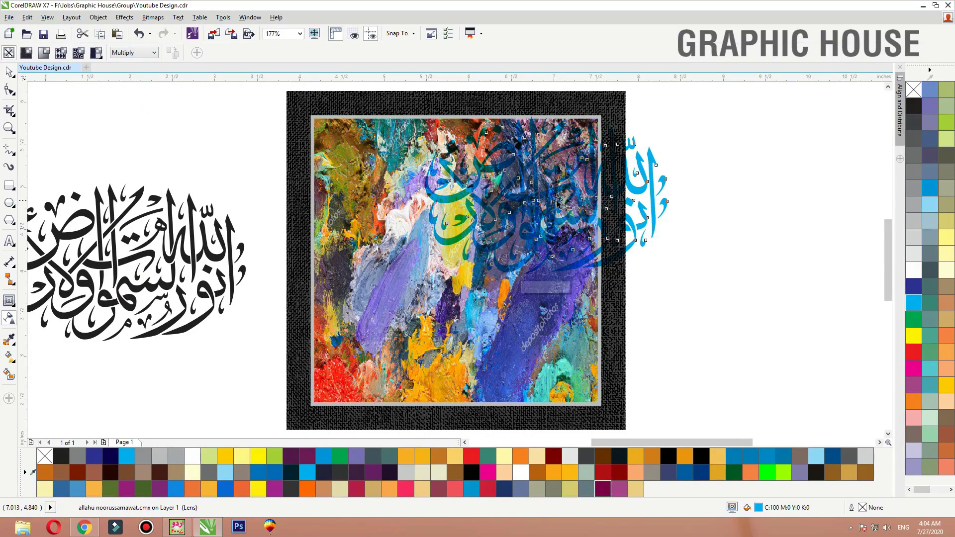
{"action": "left_click_drag", "start_coordinate": [500, 245], "coordinate": [640, 136]}
{"action": "key", "text": "space"}
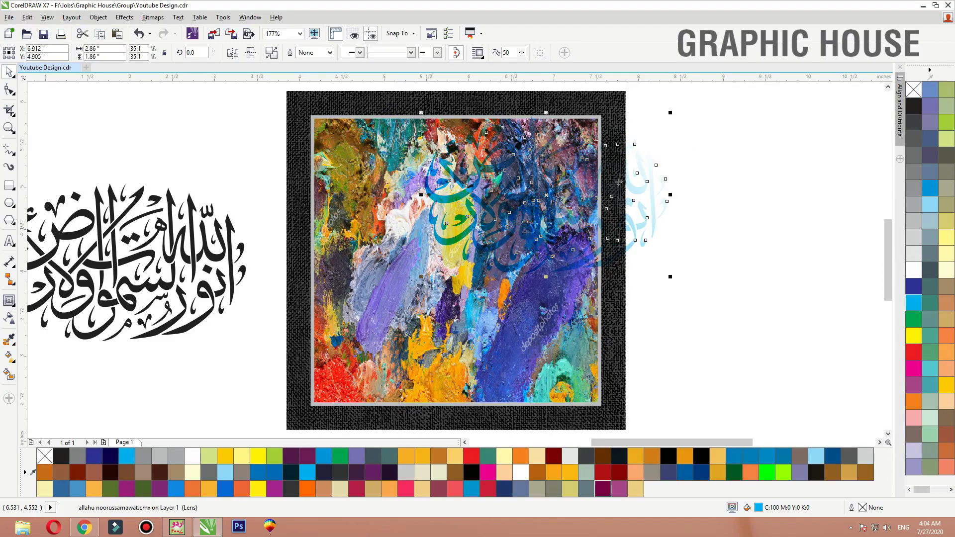
Try blue, grey-blue, magenta and yellow fills on the calligraphy copy and settle on orange (C0 M60 Y100 K0).
{"action": "left_click", "coordinate": [918, 293]}
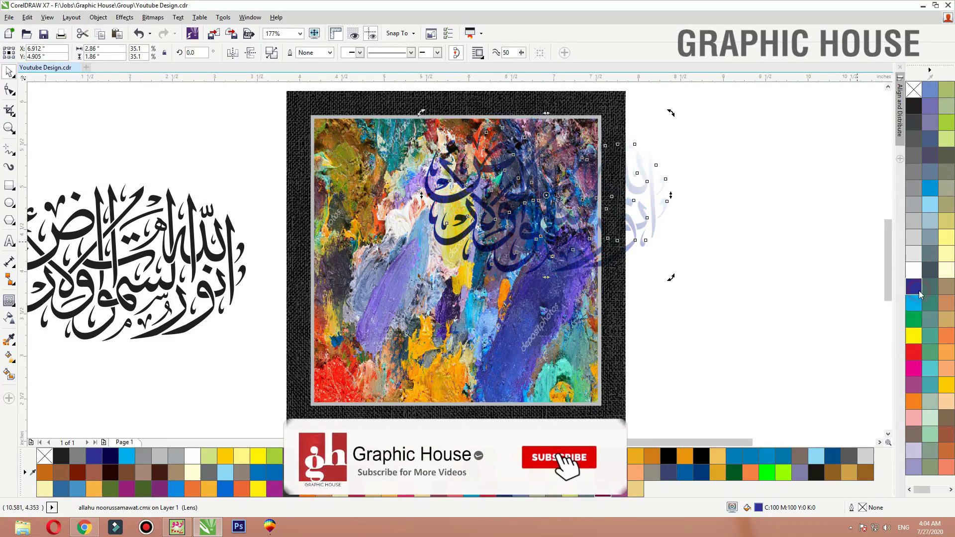
{"action": "left_click", "coordinate": [930, 259]}
{"action": "left_click", "coordinate": [933, 240]}
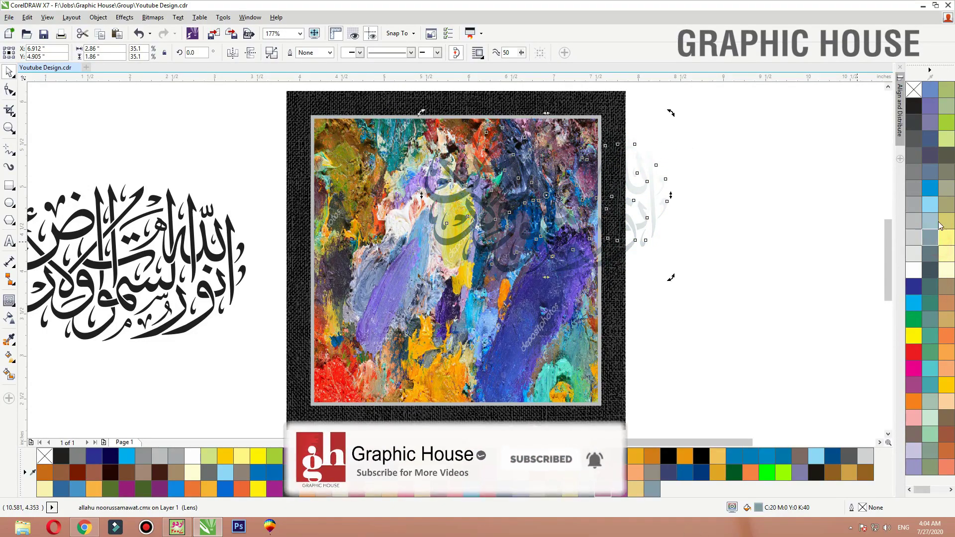
{"action": "left_click", "coordinate": [930, 188]}
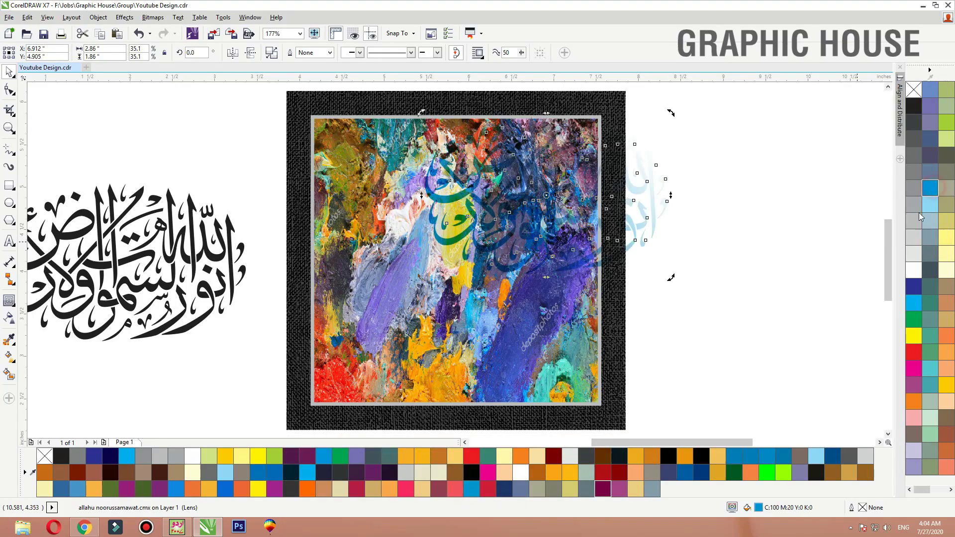
{"action": "left_click", "coordinate": [917, 337]}
{"action": "left_click", "coordinate": [918, 353]}
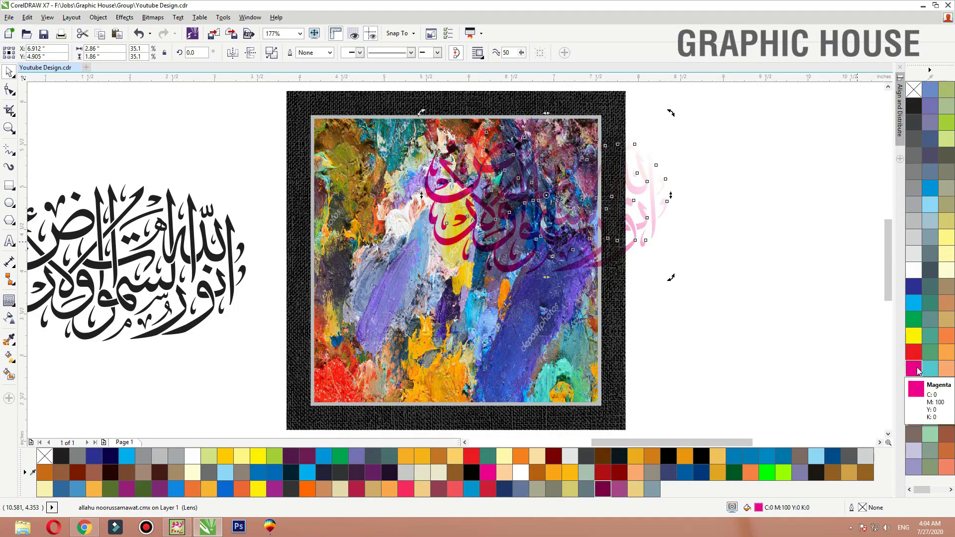
{"action": "left_click", "coordinate": [913, 335]}
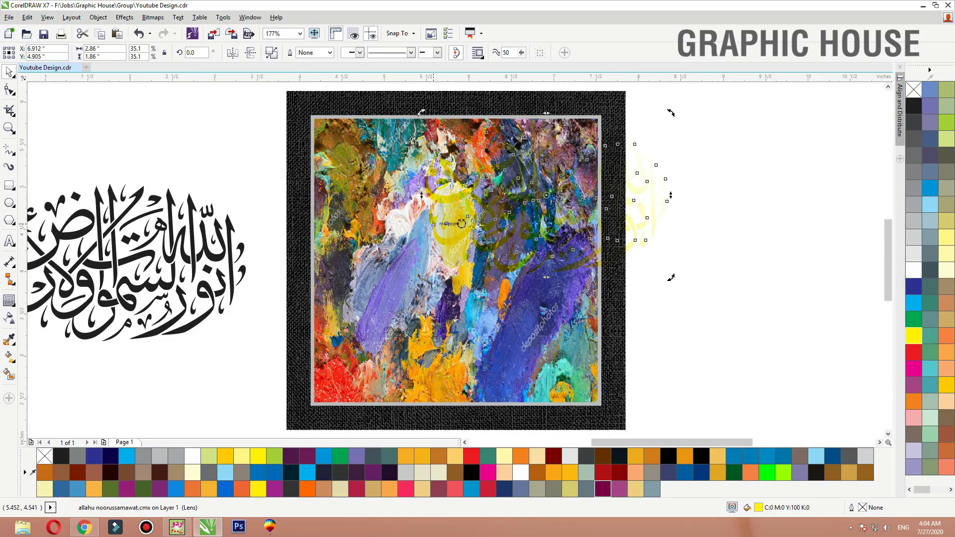
{"action": "left_click", "coordinate": [914, 402]}
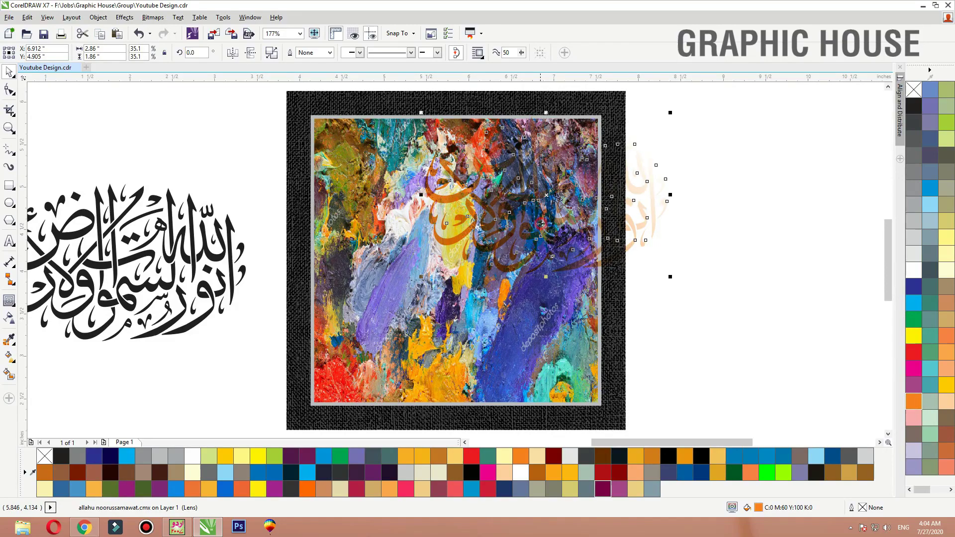
PowerClip the orange calligraphy inside the painted square and open the clipped contents for editing.
{"action": "right_click", "coordinate": [541, 224]}
{"action": "left_click", "coordinate": [570, 180]}
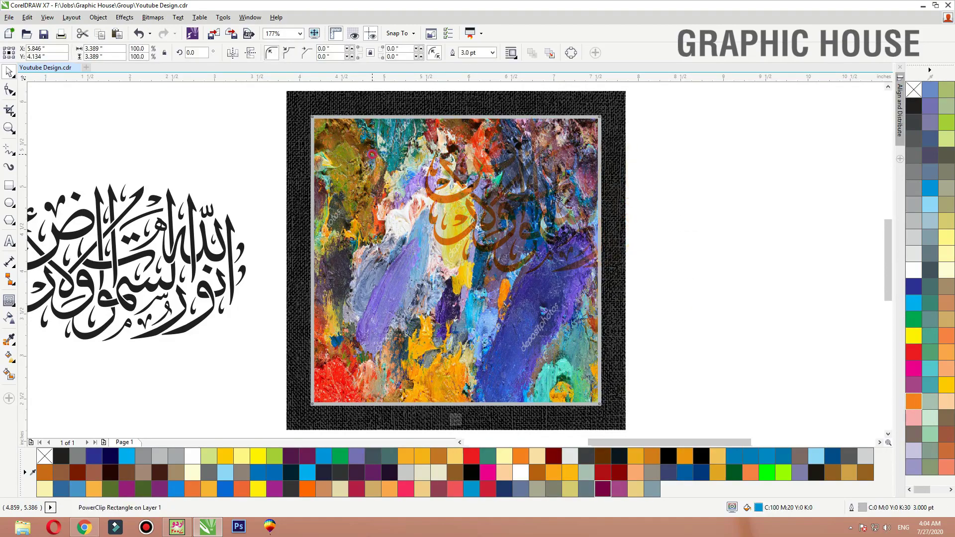
{"action": "left_click", "coordinate": [372, 154], "text": "ctrl"}
Rotate the orange calligraphy about 8.3 degrees, scaled to about 24% of original size, in the painting's upper-right corner.
{"action": "left_click", "coordinate": [606, 265]}
{"action": "left_click_drag", "start_coordinate": [606, 265], "coordinate": [616, 250]}
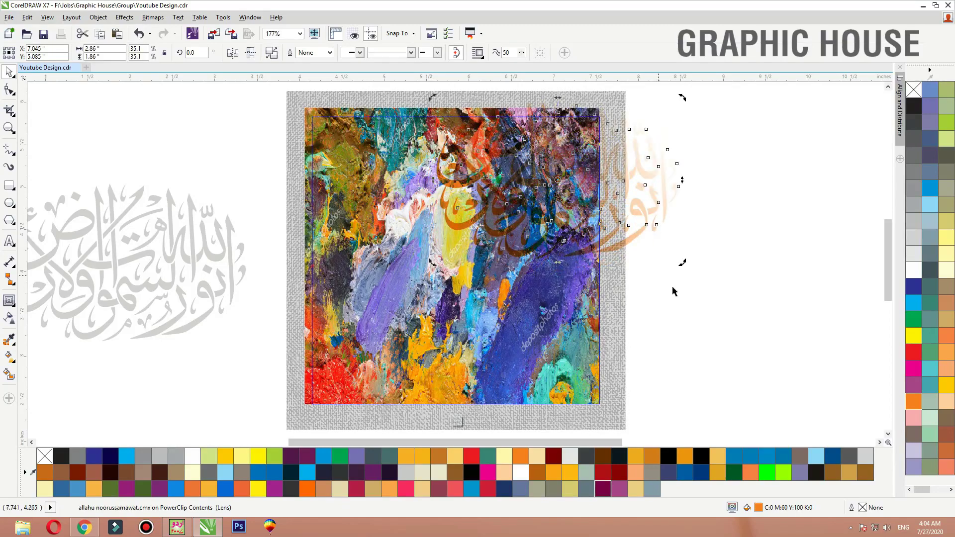
{"action": "left_click_drag", "start_coordinate": [681, 265], "coordinate": [644, 240]}
{"action": "left_click_drag", "start_coordinate": [575, 191], "coordinate": [574, 173]}
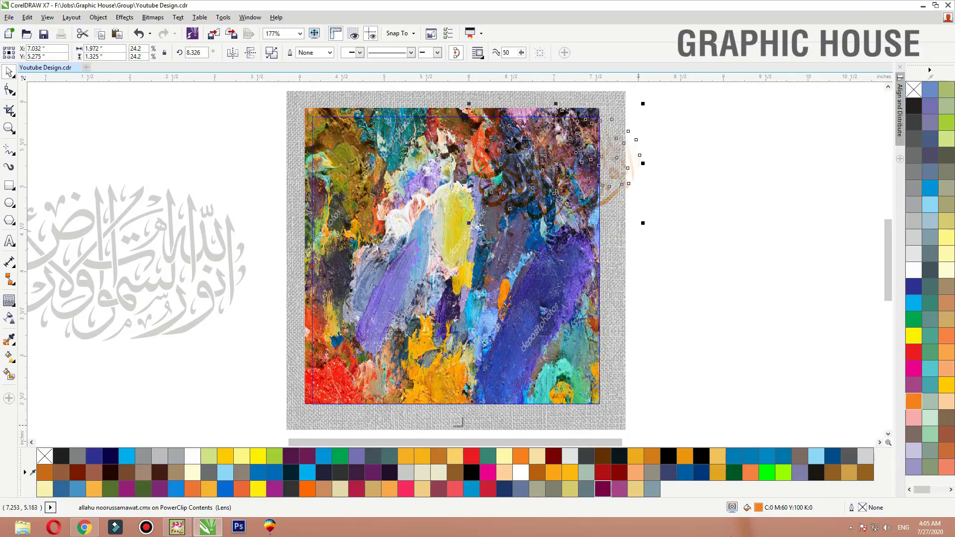
{"action": "left_click", "coordinate": [695, 237]}
Place calligraphy copies in the painting's lower-left corner, filled red, and in its upper-left corner, filled orange (C0 M60 Y100 K0).
{"action": "left_click_drag", "start_coordinate": [567, 179], "coordinate": [362, 373]}
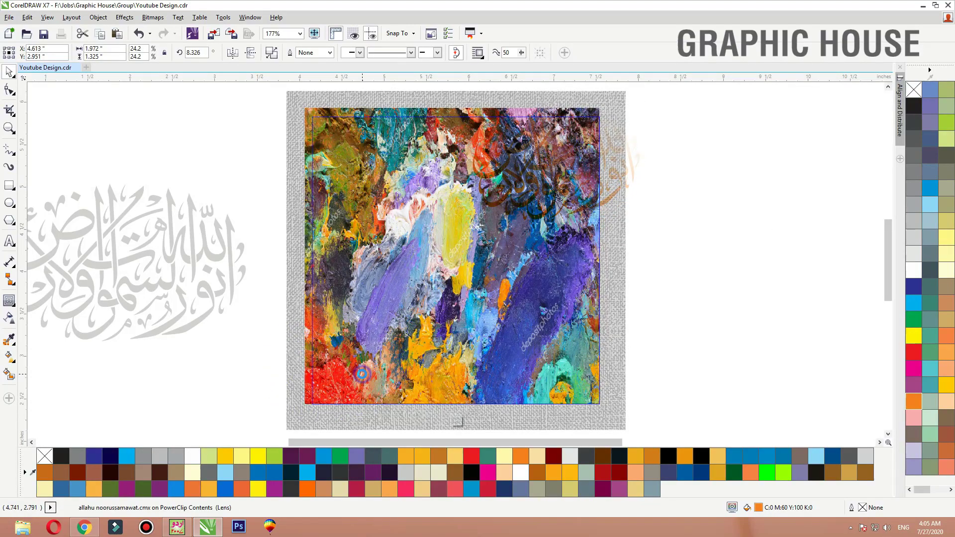
{"action": "left_click", "coordinate": [913, 356]}
{"action": "left_click_drag", "start_coordinate": [338, 372], "coordinate": [350, 162]}
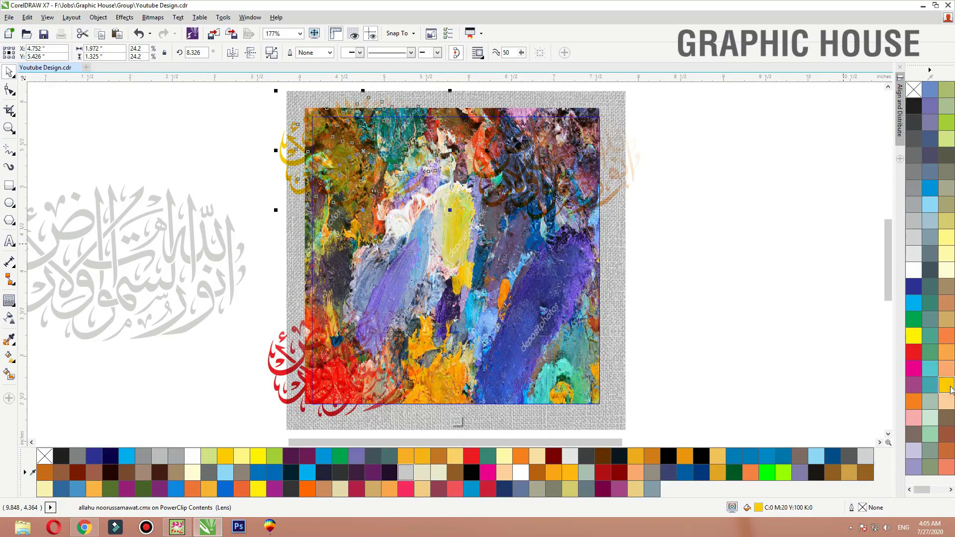
{"action": "left_click", "coordinate": [914, 401]}
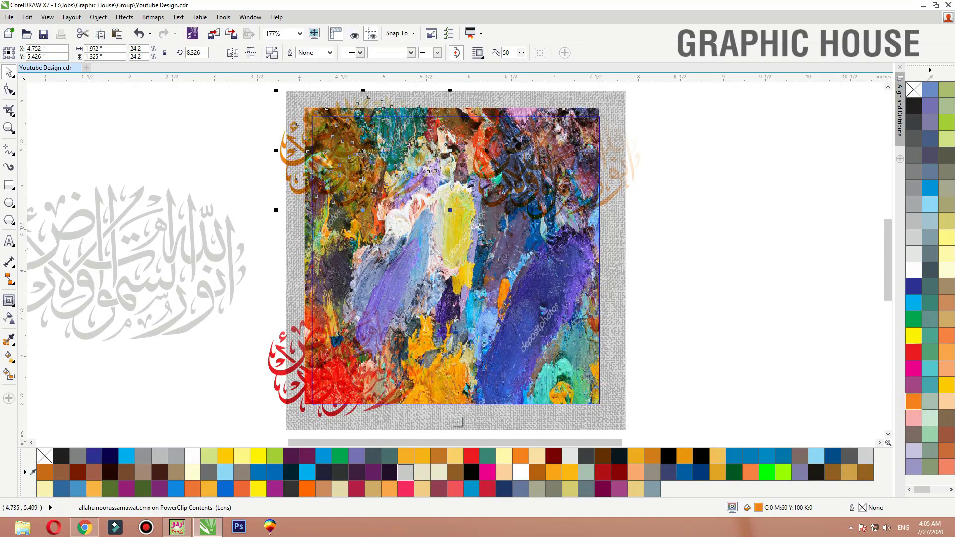
Add a dark blue (C100 M100 Y0 K0) calligraphy copy at the painting's upper middle and set its merge mode to Divide.
{"action": "left_click_drag", "start_coordinate": [355, 163], "coordinate": [419, 158]}
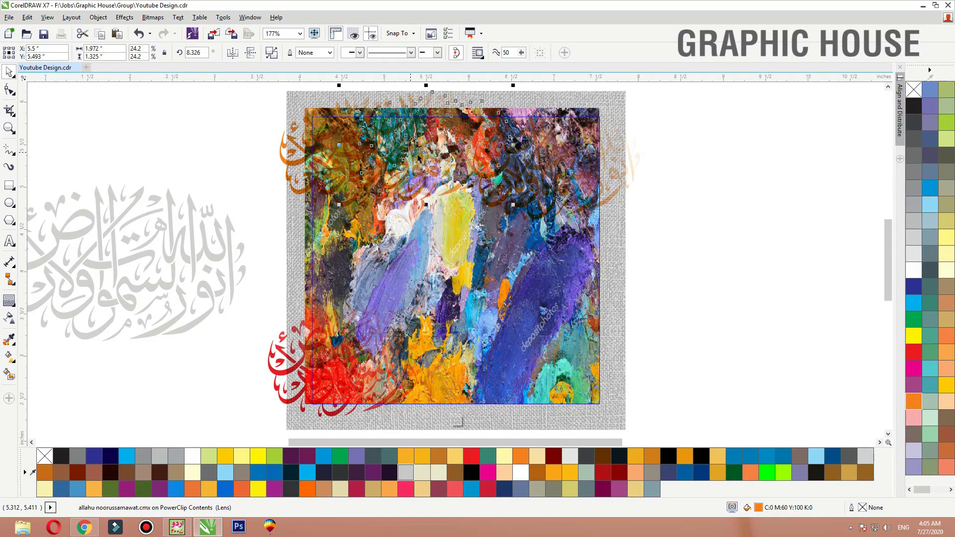
{"action": "left_click", "coordinate": [913, 286]}
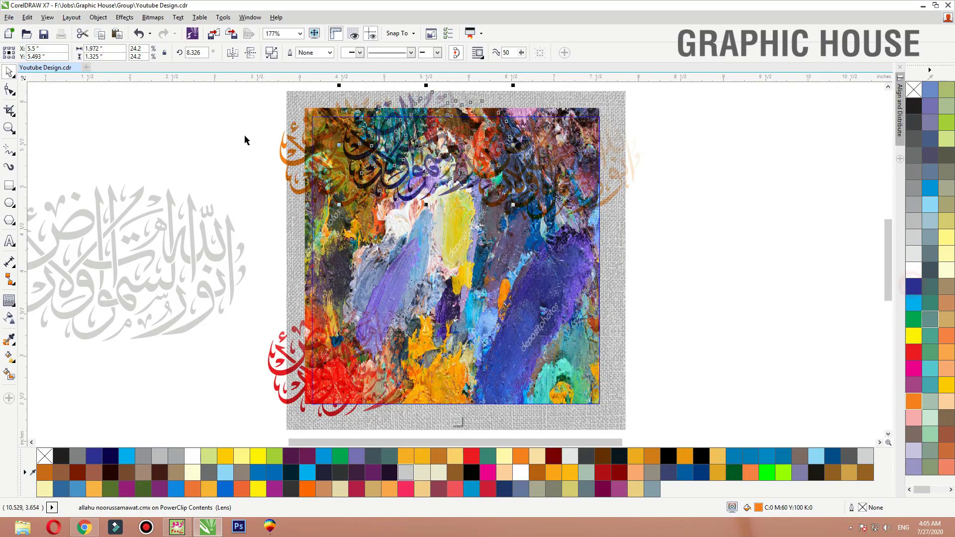
{"action": "left_click", "coordinate": [9, 317]}
{"action": "left_click", "coordinate": [145, 54]}
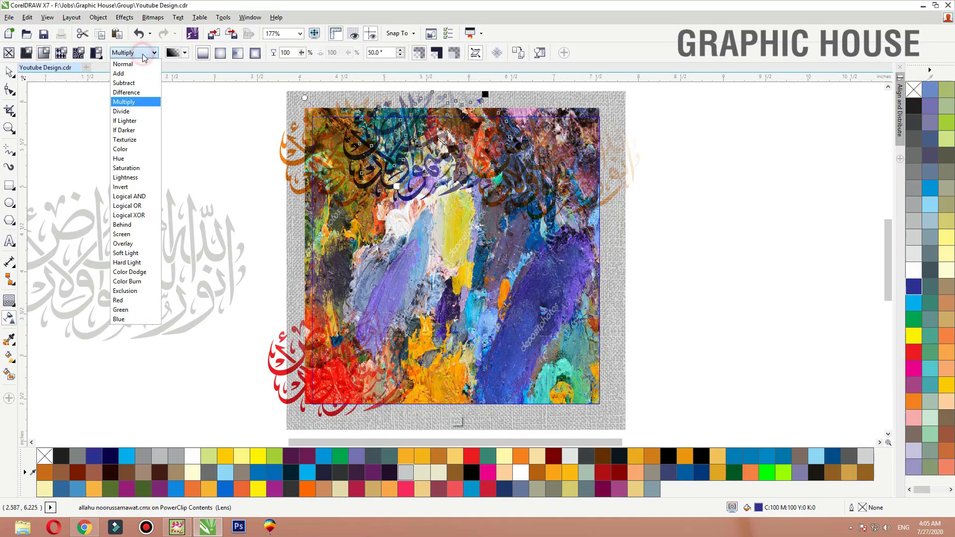
{"action": "left_click", "coordinate": [137, 115]}
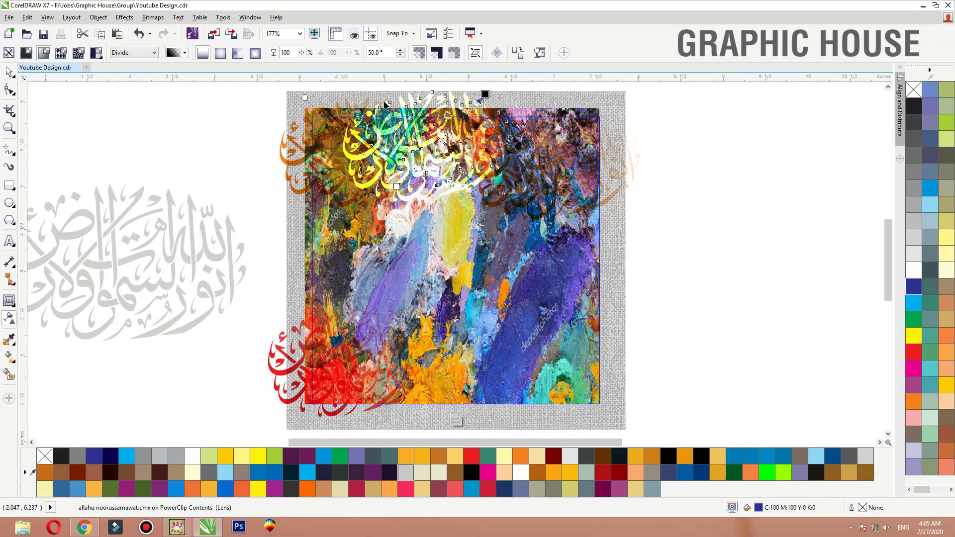
Adjust the linear transparency of the Divide-mode calligraphy so that it fades diagonally toward its upper right.
{"action": "left_click_drag", "start_coordinate": [349, 204], "coordinate": [437, 116]}
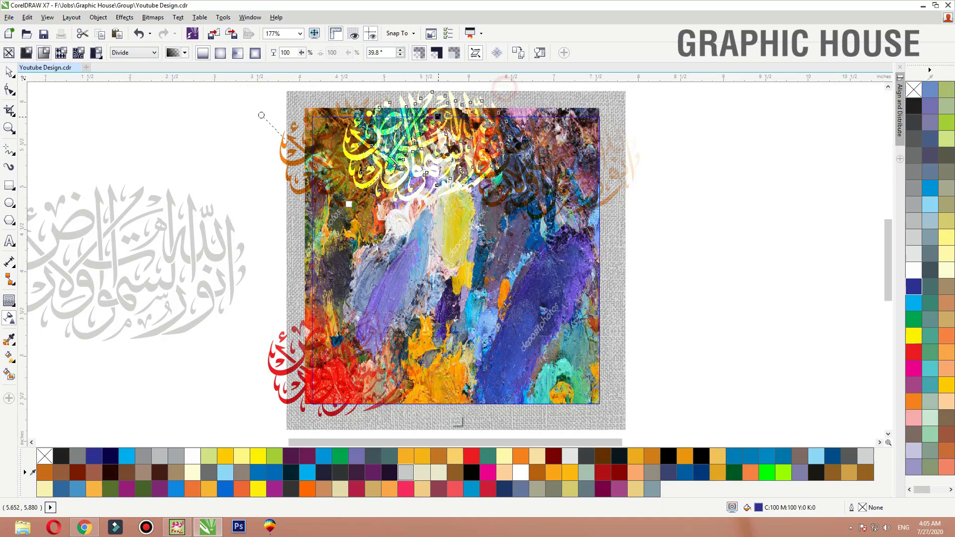
{"action": "left_click_drag", "start_coordinate": [349, 204], "coordinate": [233, 281]}
{"action": "key", "text": "space"}
Place copies of the Divide-mode calligraphy over the painting's upper right and middle left, and fill the middle-left one red.
{"action": "left_click_drag", "start_coordinate": [408, 178], "coordinate": [311, 287]}
{"action": "left_click_drag", "start_coordinate": [360, 238], "coordinate": [386, 222]}
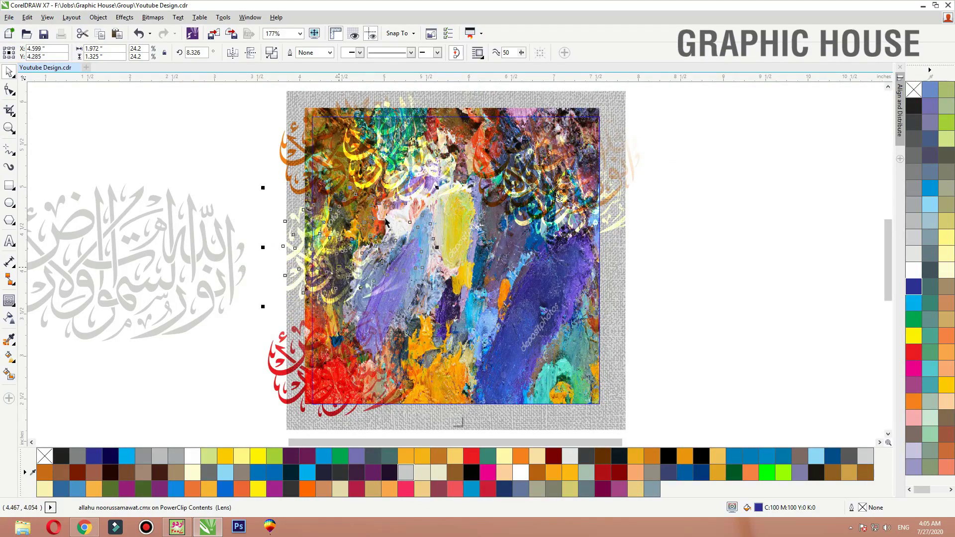
{"action": "left_click", "coordinate": [914, 352]}
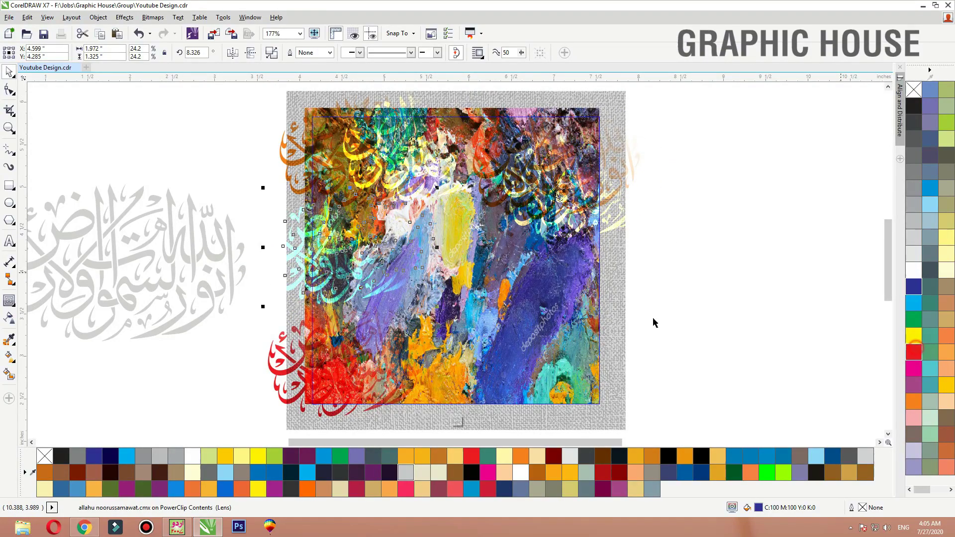
Apply a linear fountain fill from red to the middle-left calligraphy copy and shorten its gradient across the lettering.
{"action": "key", "text": "g"}
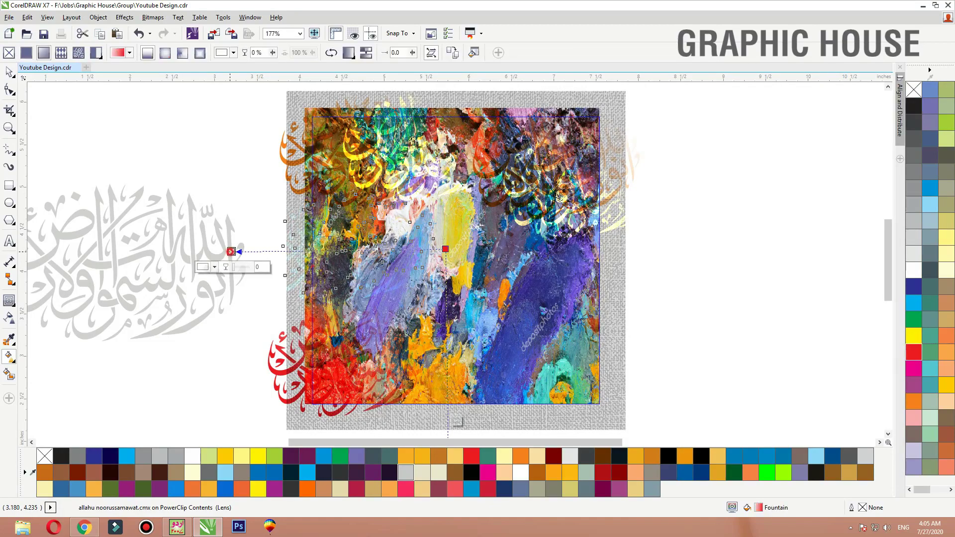
{"action": "left_click_drag", "start_coordinate": [231, 251], "coordinate": [250, 252]}
{"action": "left_click_drag", "start_coordinate": [445, 249], "coordinate": [356, 272]}
{"action": "key", "text": "space"}
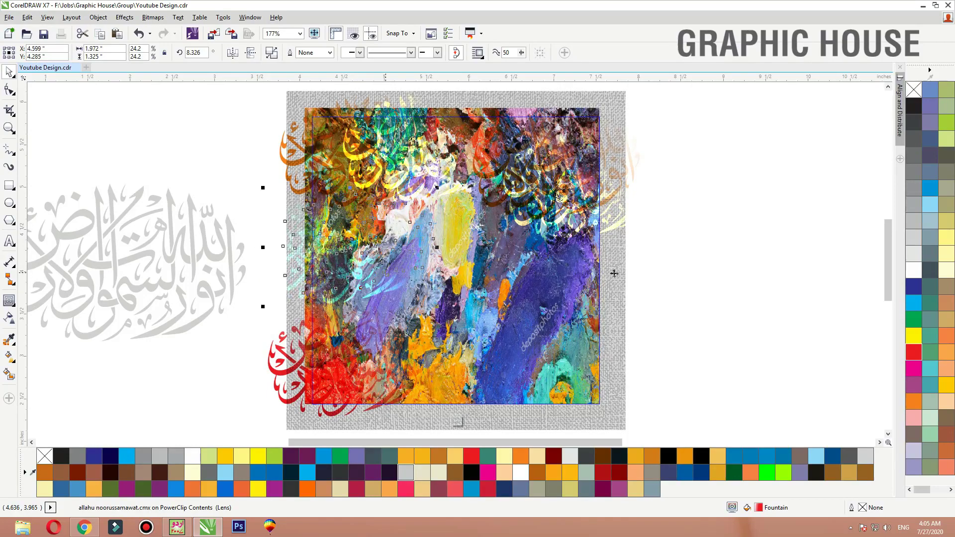
Try several palette fills on the middle-left calligraphy copy, ending with C0 M20 Y20 K60, and nudge it slightly downward.
{"action": "left_click", "coordinate": [941, 321]}
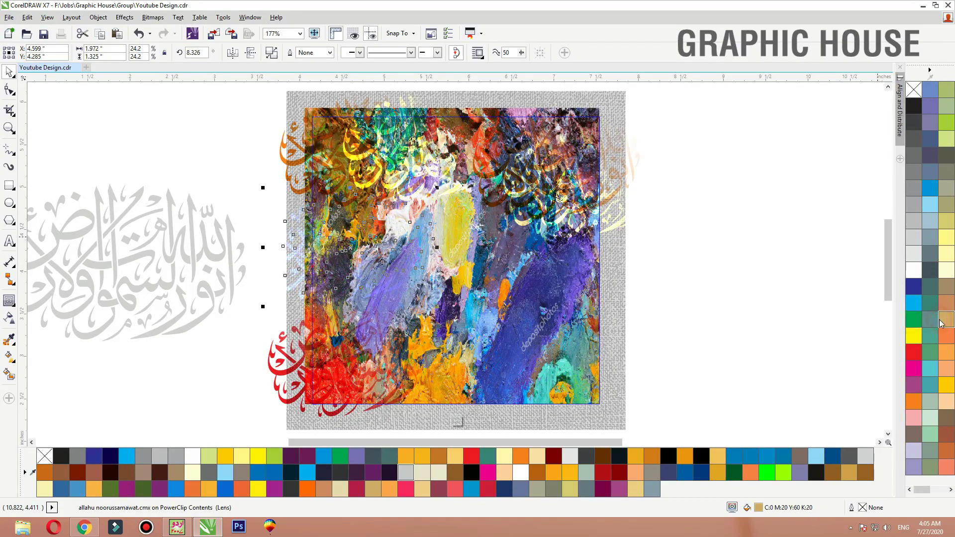
{"action": "left_click", "coordinate": [918, 272]}
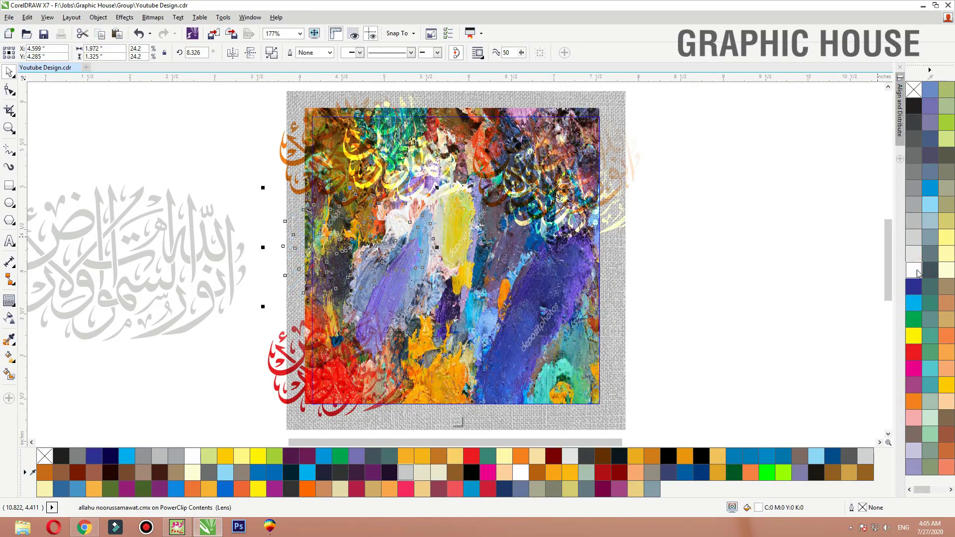
{"action": "left_click", "coordinate": [947, 139]}
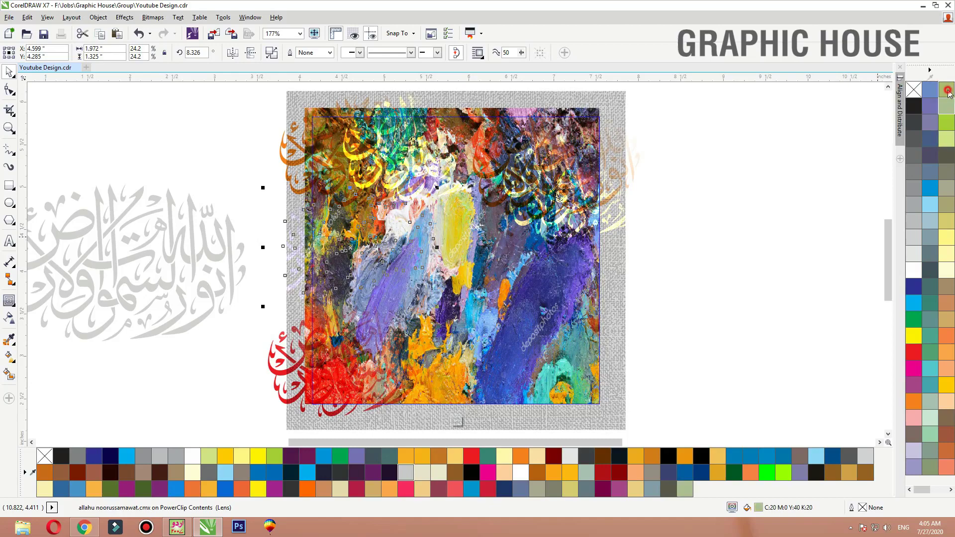
{"action": "left_click", "coordinate": [946, 105]}
{"action": "left_click", "coordinate": [917, 368]}
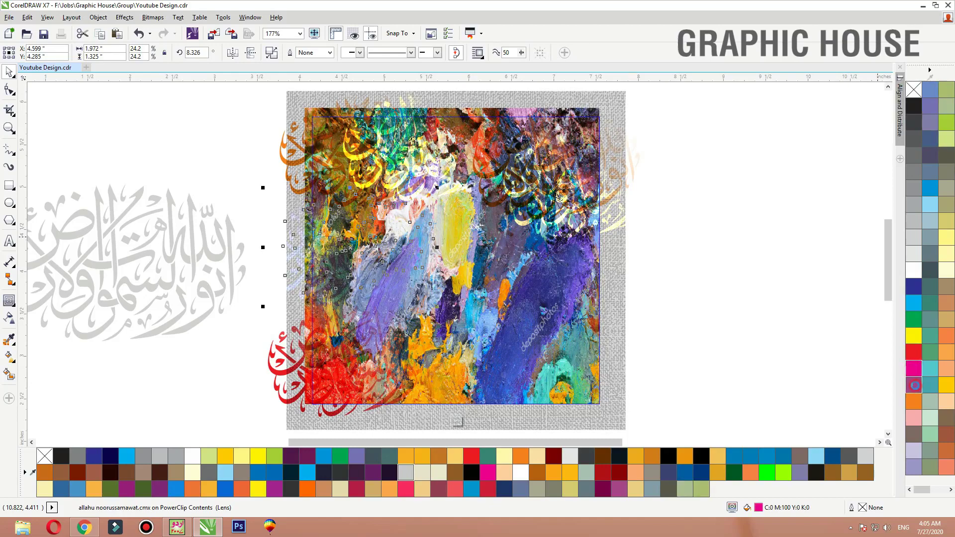
{"action": "left_click", "coordinate": [914, 401]}
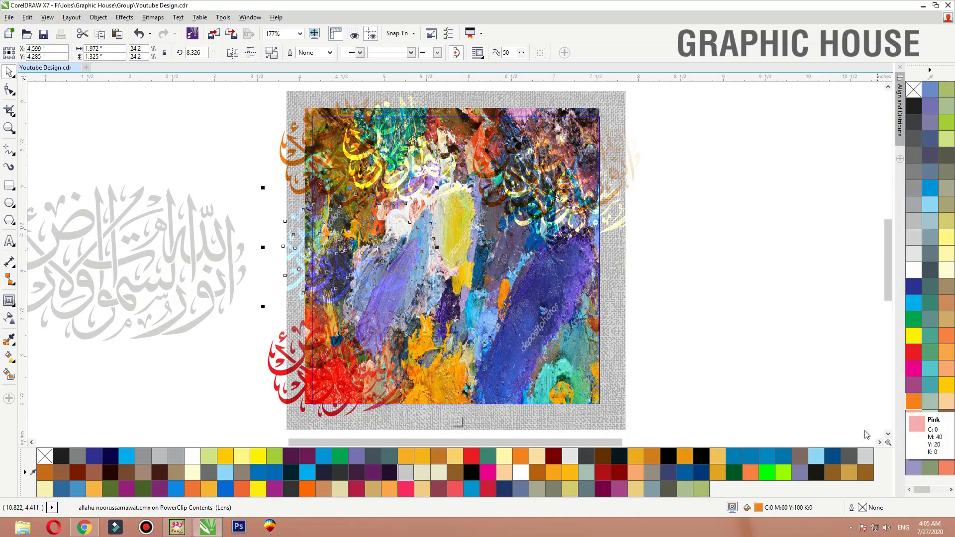
{"action": "left_click", "coordinate": [913, 418]}
{"action": "left_click", "coordinate": [913, 434]}
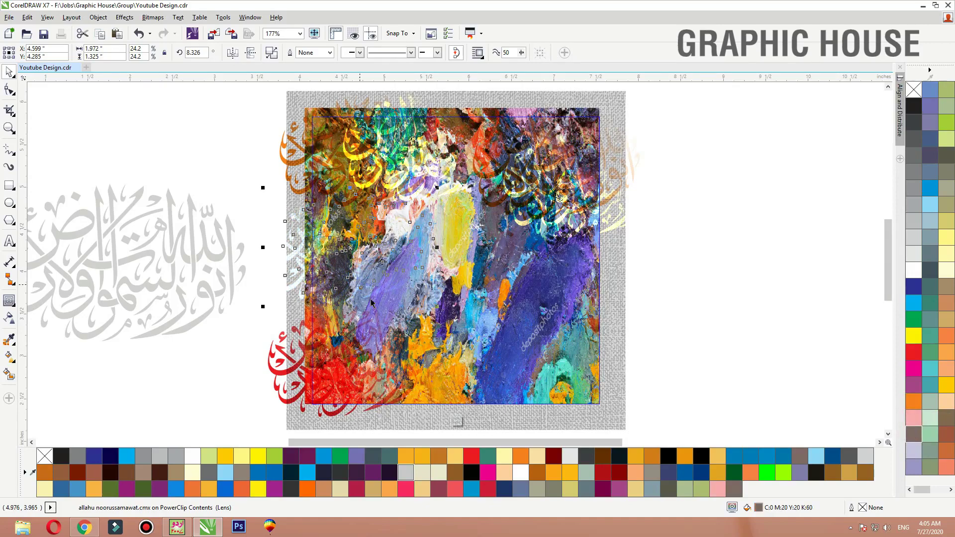
{"action": "left_click_drag", "start_coordinate": [369, 273], "coordinate": [370, 278]}
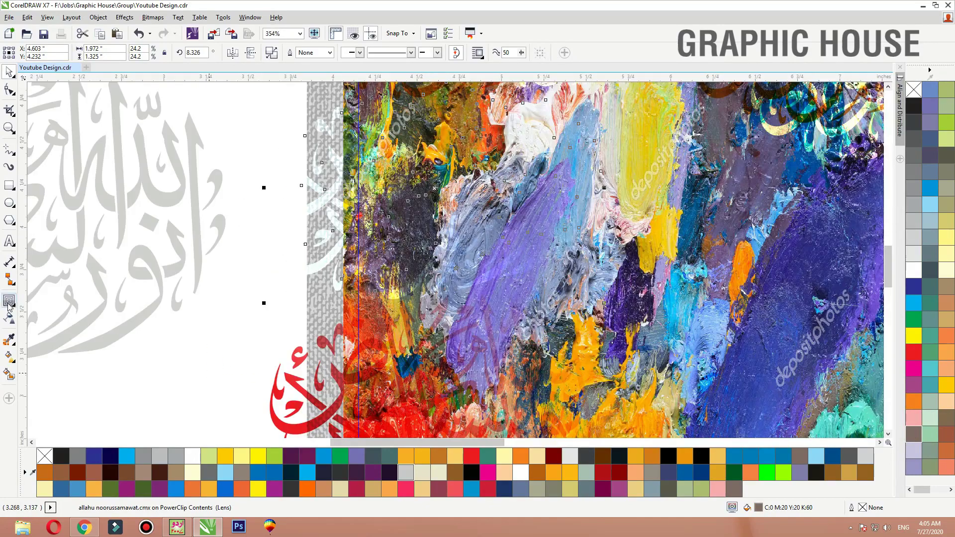
Redirect the middle-left calligraphy's linear transparency diagonally toward its upper right and place a copy over the painting's middle right.
{"action": "left_click", "coordinate": [9, 318]}
{"action": "left_click_drag", "start_coordinate": [348, 260], "coordinate": [490, 205]}
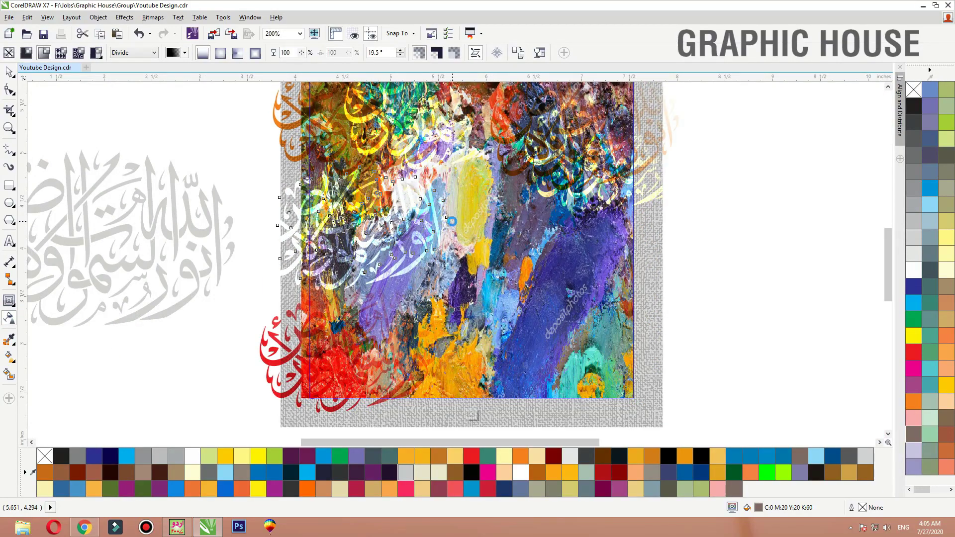
{"action": "key", "text": "space"}
{"action": "left_click_drag", "start_coordinate": [359, 258], "coordinate": [619, 302]}
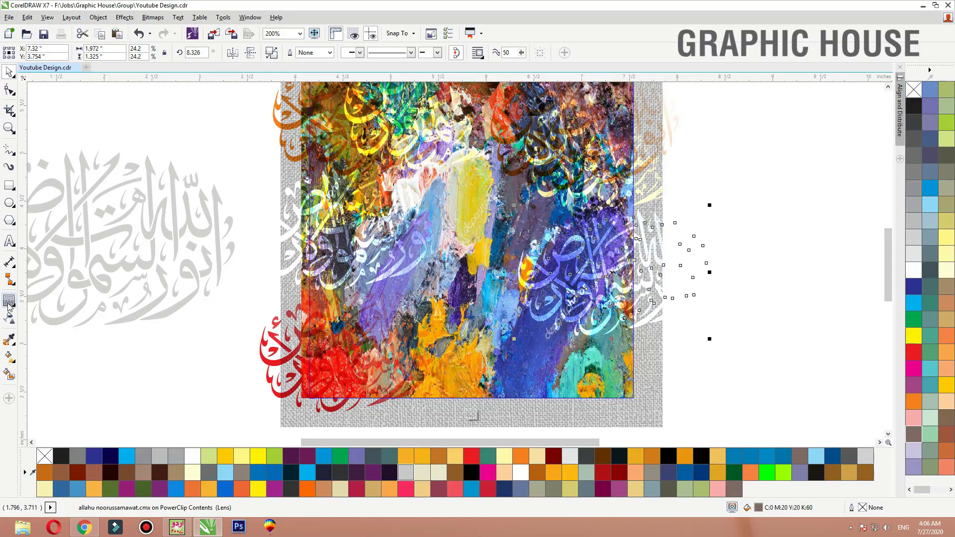
Add a drop shadow to the middle-right calligraphy with opacity 88, feathering 5 and Normal merge mode.
{"action": "left_click", "coordinate": [9, 300]}
{"action": "left_click", "coordinate": [44, 301]}
{"action": "left_click_drag", "start_coordinate": [581, 267], "coordinate": [600, 303]}
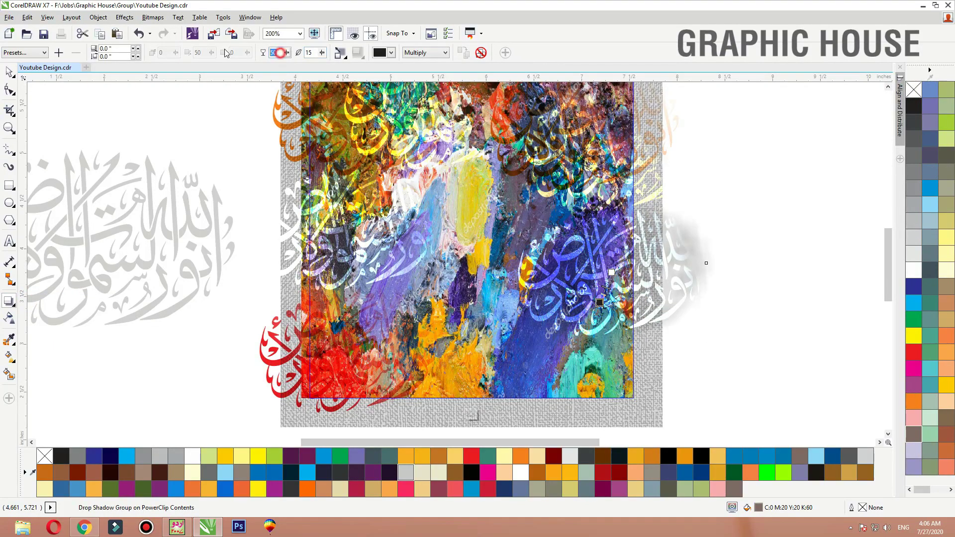
{"action": "type", "text": "88"}
{"action": "key", "text": "Tab"}
{"action": "type", "text": "5"}
{"action": "key", "text": "Return"}
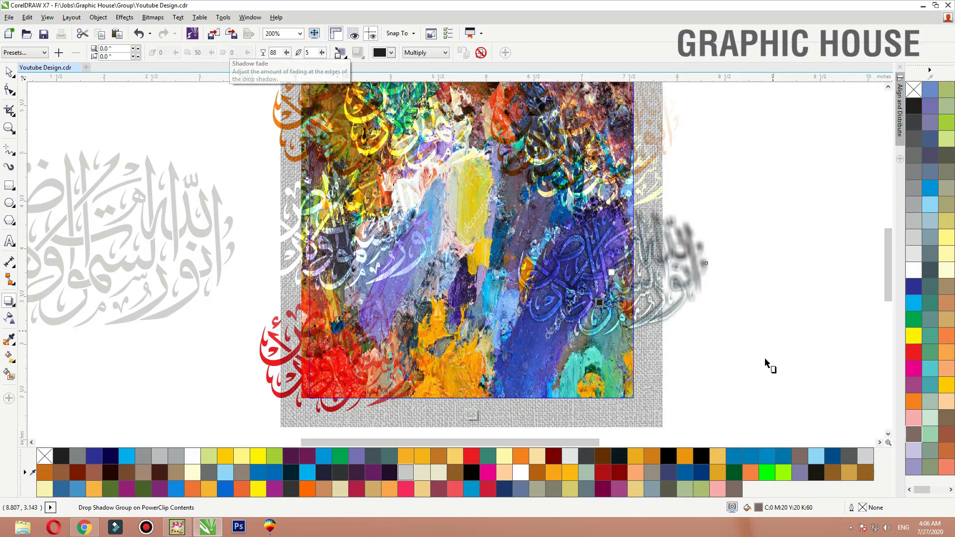
{"action": "left_click", "coordinate": [418, 52]}
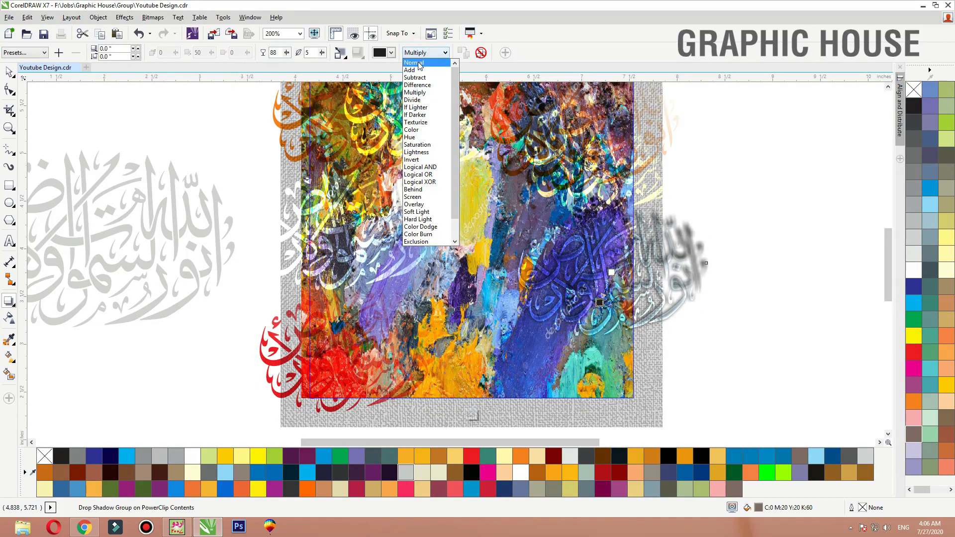
{"action": "left_click", "coordinate": [417, 62]}
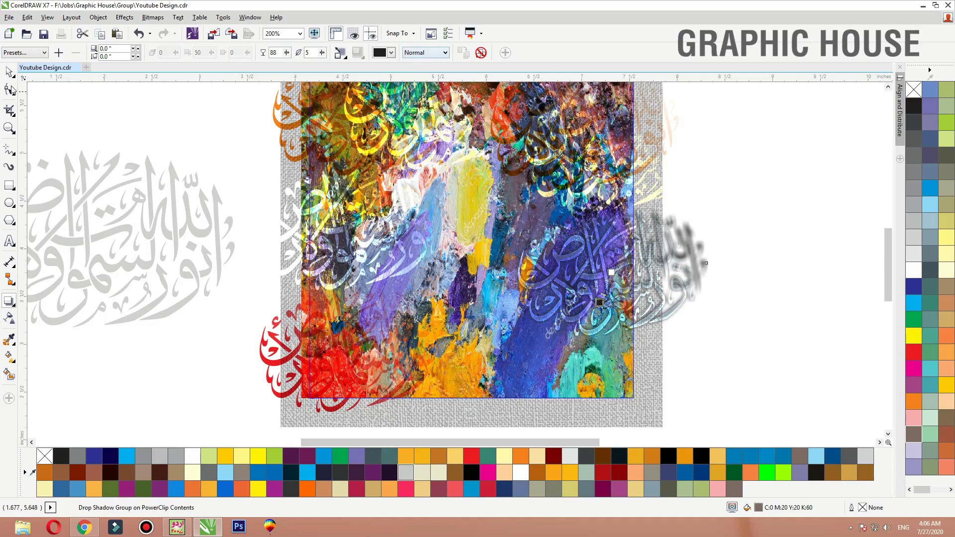
{"action": "left_click", "coordinate": [8, 71]}
{"action": "left_click", "coordinate": [759, 297]}
{"action": "scroll", "coordinate": [671, 324], "scroll_direction": "down", "scroll_amount": 1}
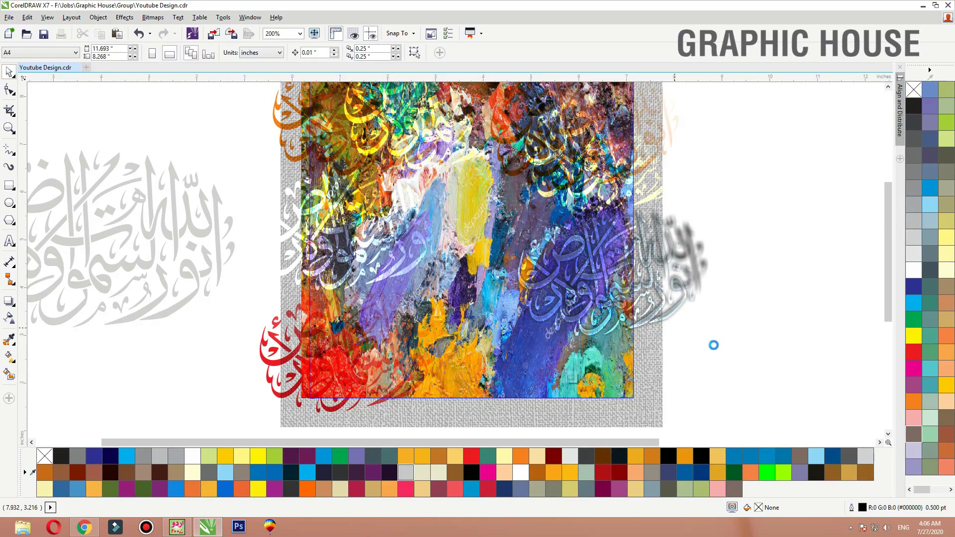
Replace the upper-middle calligraphy copy with a copy of the shadowed middle-right calligraphy.
{"action": "key", "text": "F2"}
{"action": "left_click_drag", "start_coordinate": [730, 351], "coordinate": [386, 180]}
{"action": "left_click", "coordinate": [473, 164]}
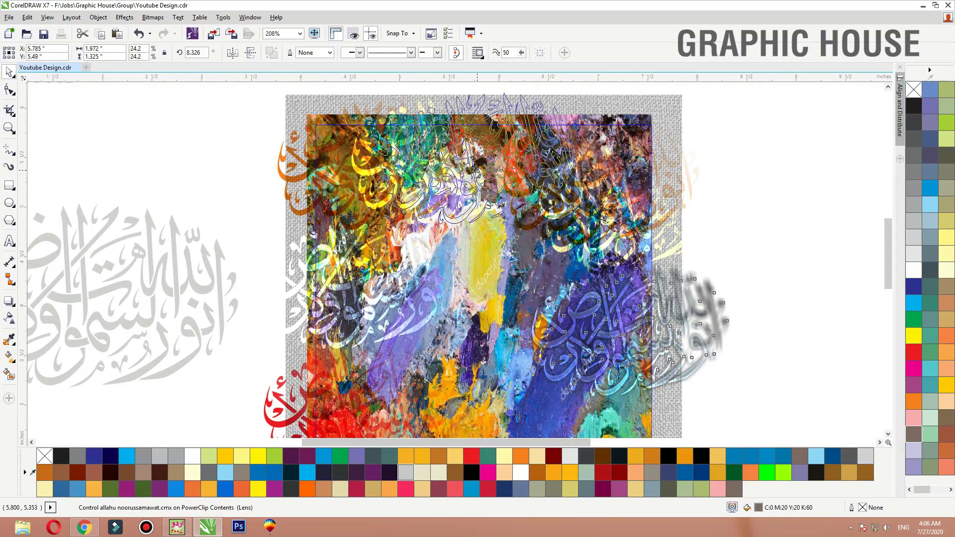
{"action": "left_click", "coordinate": [474, 164], "text": "ctrl"}
{"action": "key", "text": "Delete"}
{"action": "left_click_drag", "start_coordinate": [704, 320], "coordinate": [743, 290]}
{"action": "key", "text": "ctrl+z"}
{"action": "left_click_drag", "start_coordinate": [701, 341], "coordinate": [530, 155]}
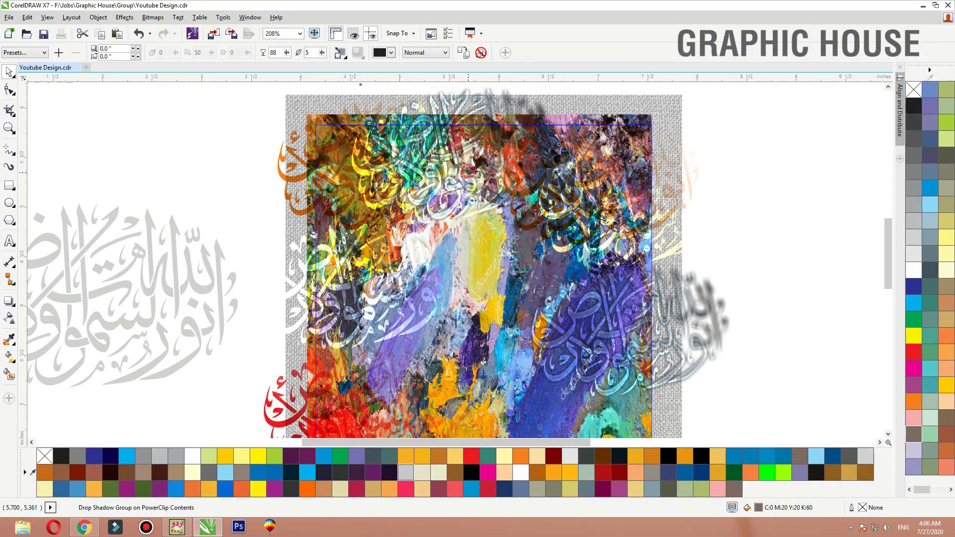
Place copies of the shadowed calligraphy over the painting's lower middle and lower right.
{"action": "left_click_drag", "start_coordinate": [470, 171], "coordinate": [324, 396]}
{"action": "scroll", "coordinate": [309, 245], "scroll_direction": "down", "scroll_amount": 2}
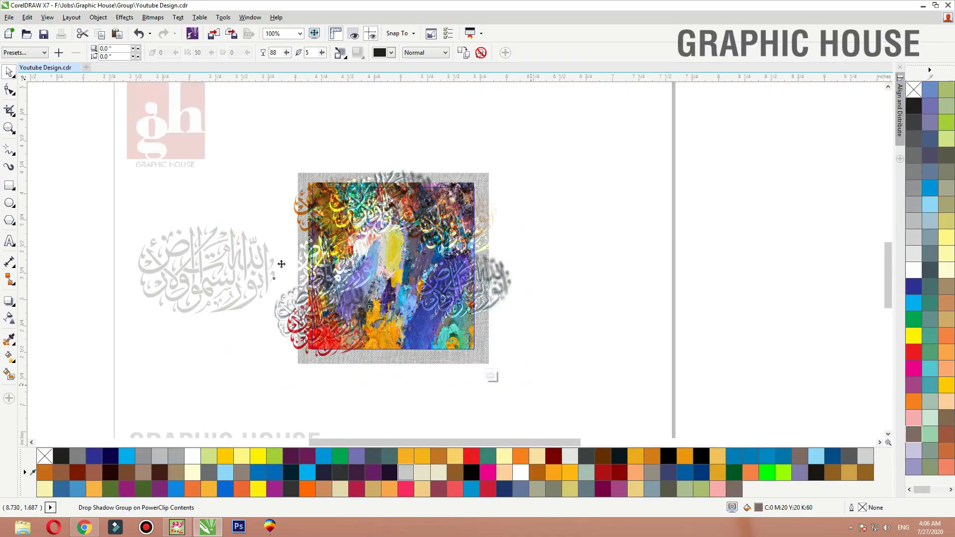
{"action": "scroll", "coordinate": [314, 341], "scroll_direction": "up", "scroll_amount": 2}
{"action": "left_click_drag", "start_coordinate": [274, 255], "coordinate": [406, 306]}
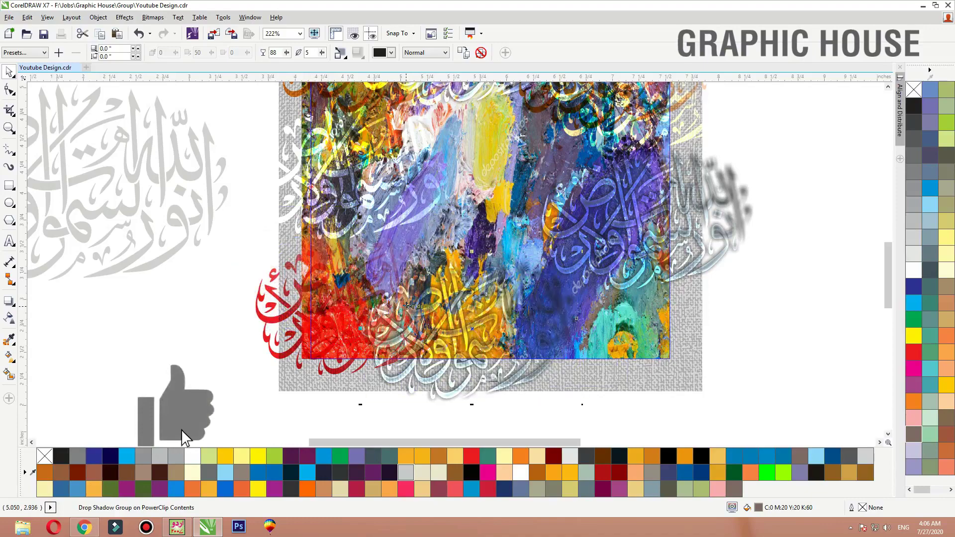
{"action": "left_click_drag", "start_coordinate": [450, 337], "coordinate": [604, 343]}
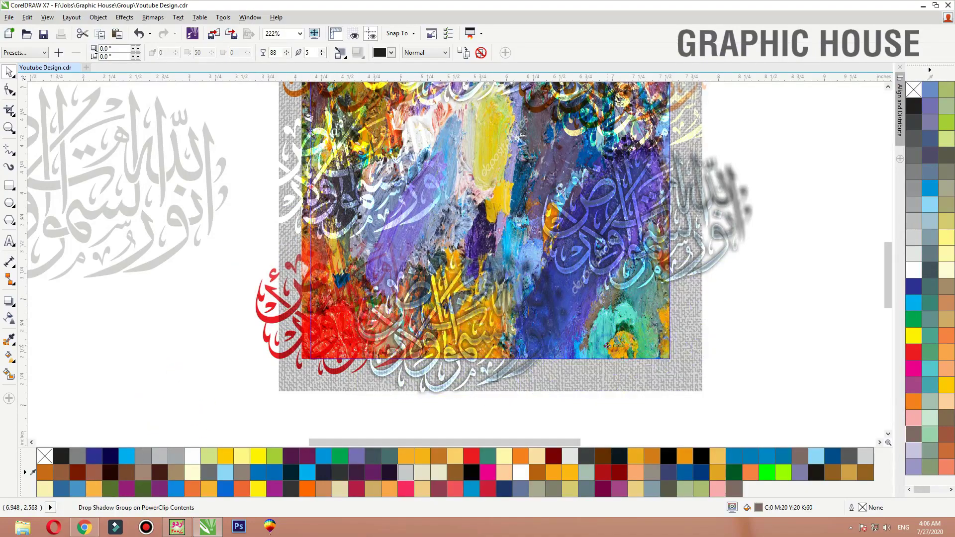
Try yellow, red and other palette fills on the lower-right calligraphy copy, ending with blue C100 M20 Y0 K0.
{"action": "left_click", "coordinate": [915, 338]}
{"action": "left_click", "coordinate": [914, 352]}
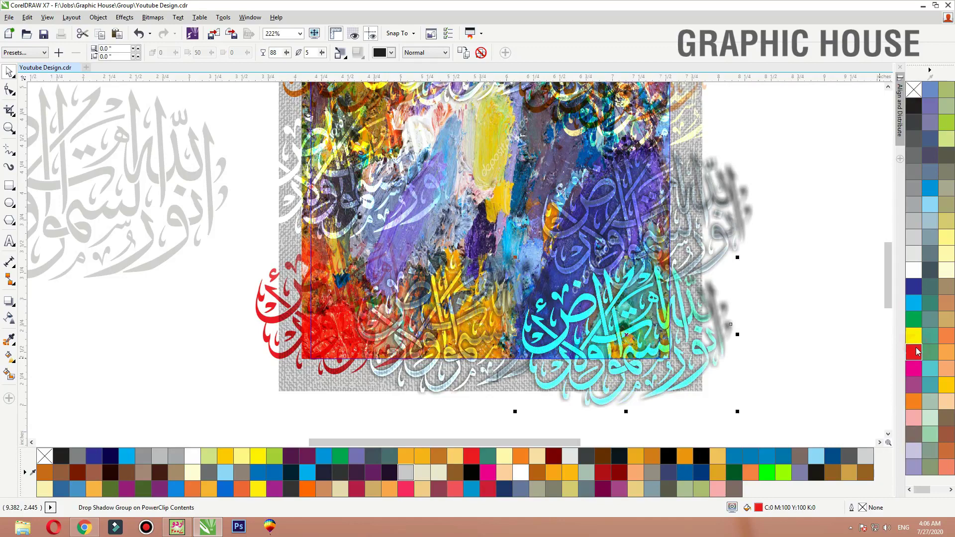
{"action": "left_click", "coordinate": [946, 386]}
{"action": "left_click", "coordinate": [929, 189]}
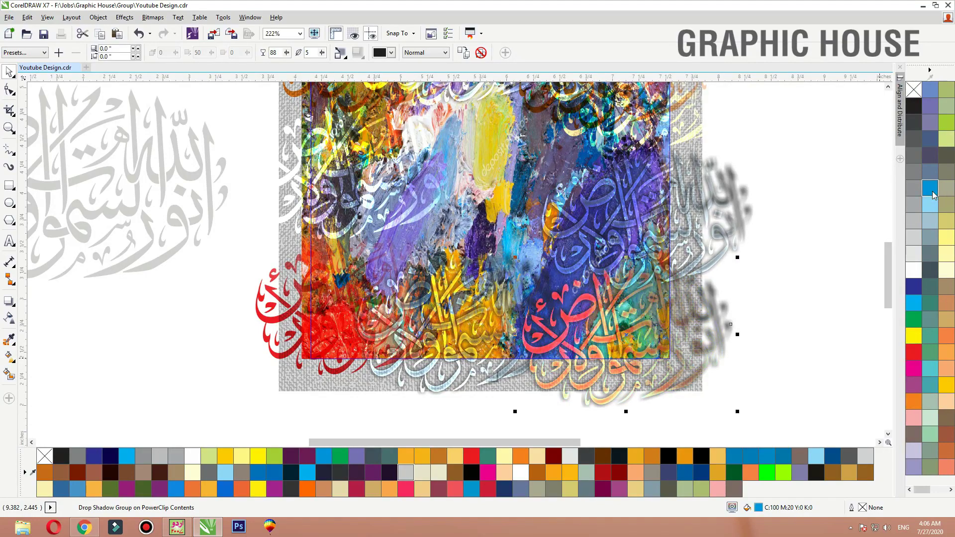
{"action": "left_click", "coordinate": [777, 326]}
Copy the lower-right calligraphy without its shadow onto the painting's centre and finish editing the PowerClip contents.
{"action": "left_click", "coordinate": [617, 363]}
{"action": "scroll", "coordinate": [616, 363], "scroll_direction": "down", "scroll_amount": 2}
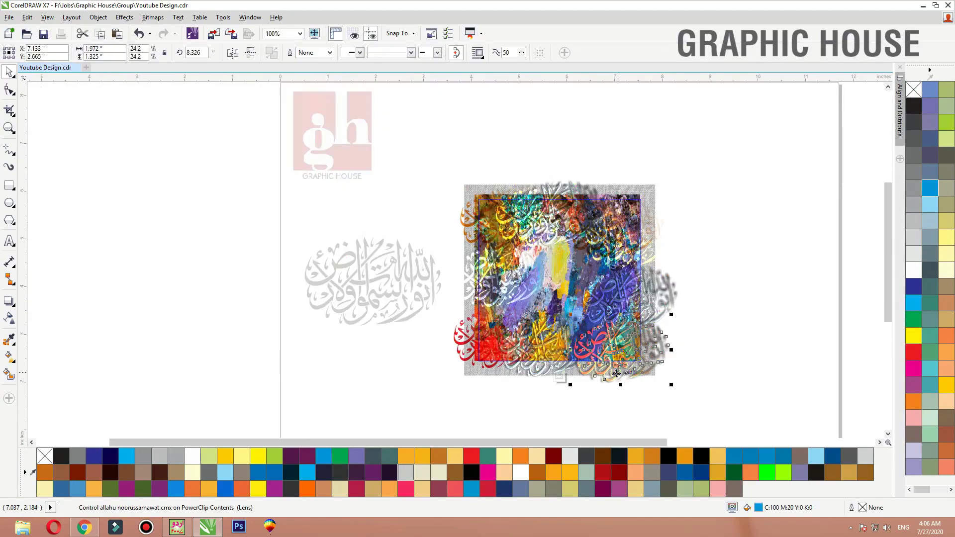
{"action": "left_click_drag", "start_coordinate": [617, 373], "coordinate": [521, 309]}
{"action": "left_click", "coordinate": [765, 194], "text": "ctrl"}
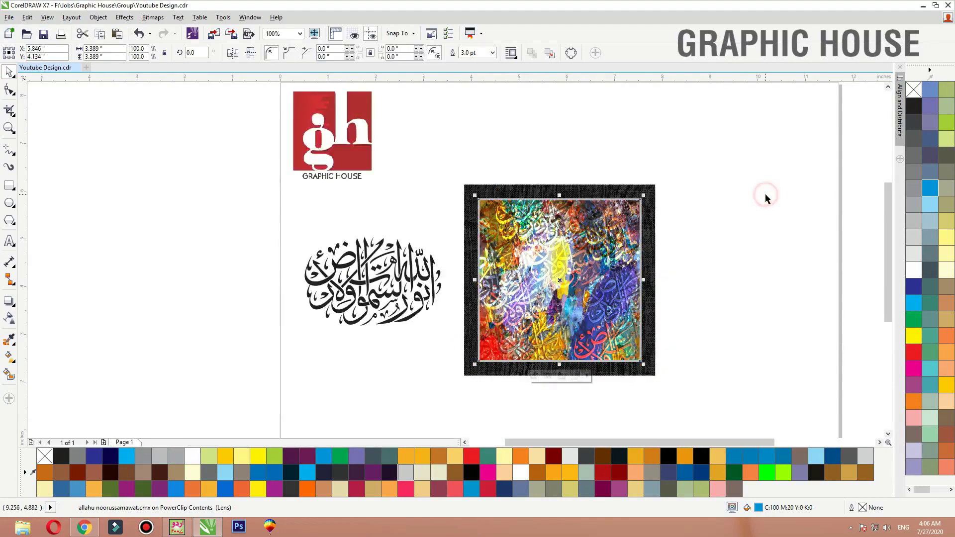
{"action": "key", "text": "shift+F2"}
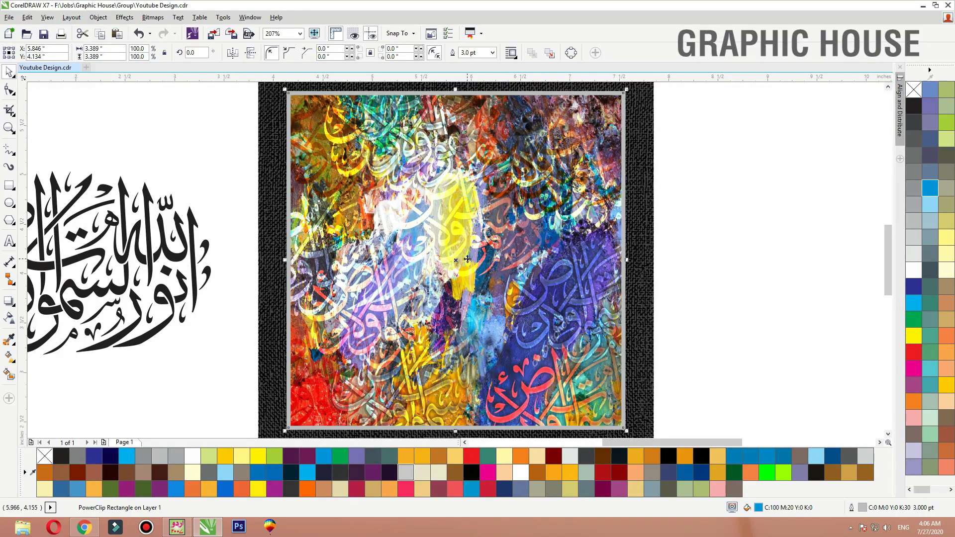
{"action": "left_click", "coordinate": [702, 245]}
{"action": "scroll", "coordinate": [668, 276], "scroll_direction": "down", "scroll_amount": 2}
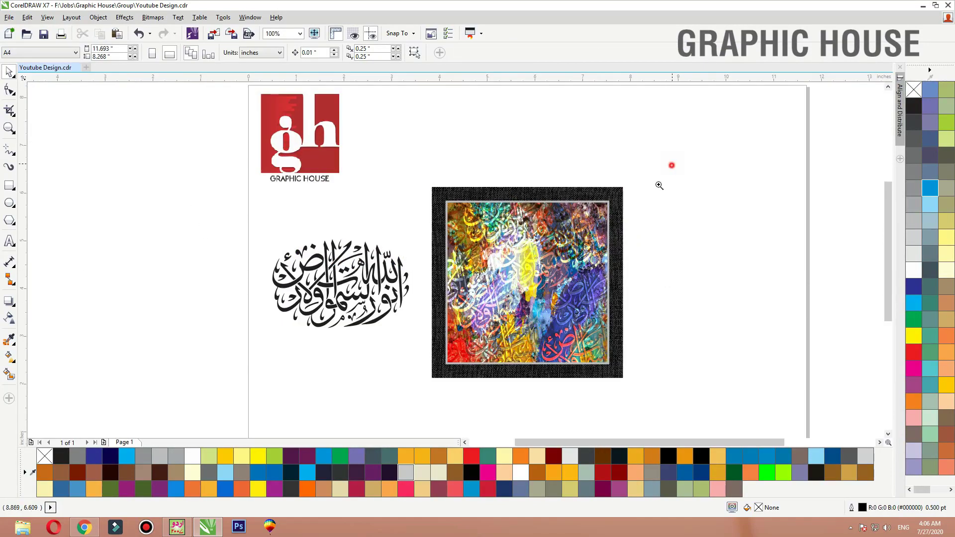
Draw a dark blue (C100 M100 Y0 K0) rectangle about 1.49 x 3.39 inches over the painting's full height and centre it horizontally.
{"action": "left_click_drag", "start_coordinate": [672, 166], "coordinate": [305, 400]}
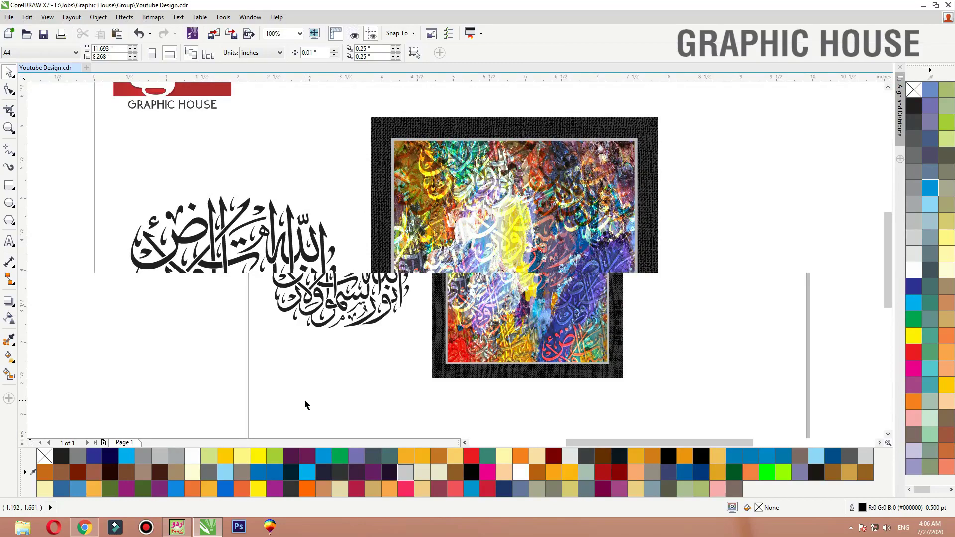
{"action": "left_click", "coordinate": [9, 186]}
{"action": "left_click_drag", "start_coordinate": [458, 141], "coordinate": [564, 382]}
{"action": "left_click", "coordinate": [914, 286]}
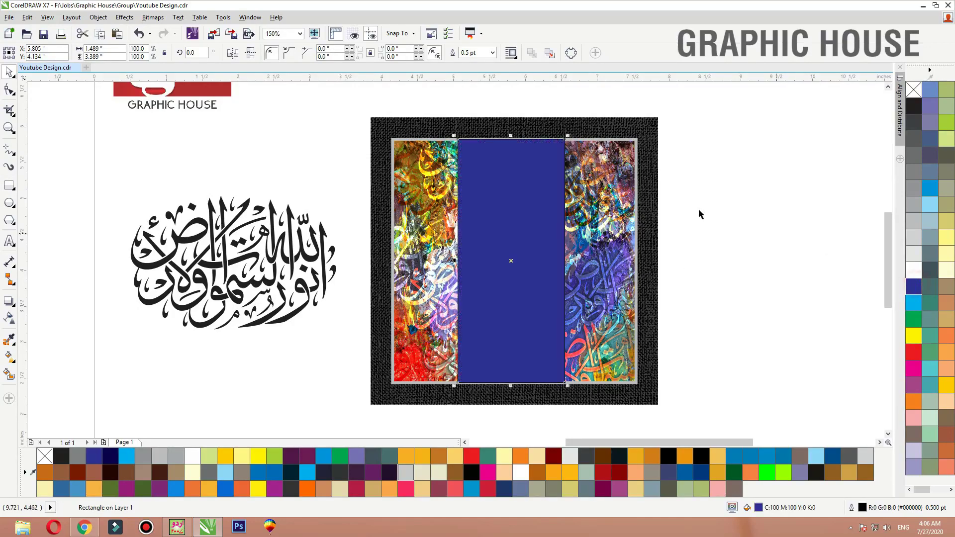
{"action": "left_click", "coordinate": [588, 177], "text": "shift"}
{"action": "key", "text": "c"}
{"action": "left_click", "coordinate": [721, 172]}
{"action": "left_click", "coordinate": [497, 189]}
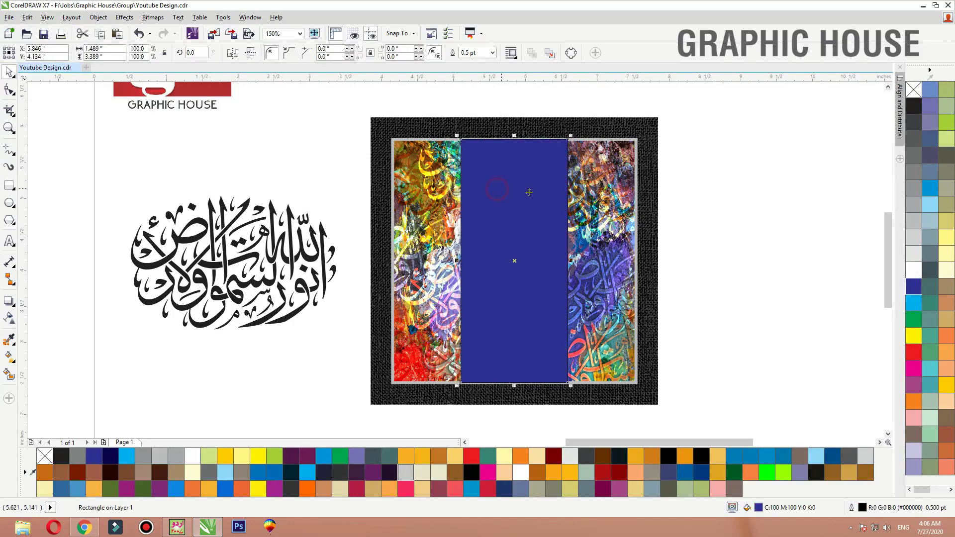
Place the black calligraphy, scaled down, at the centre of the blue rectangle and widen the rectangle symmetrically to about 1.97 inches.
{"action": "left_click", "coordinate": [267, 271]}
{"action": "left_click_drag", "start_coordinate": [289, 263], "coordinate": [567, 255]}
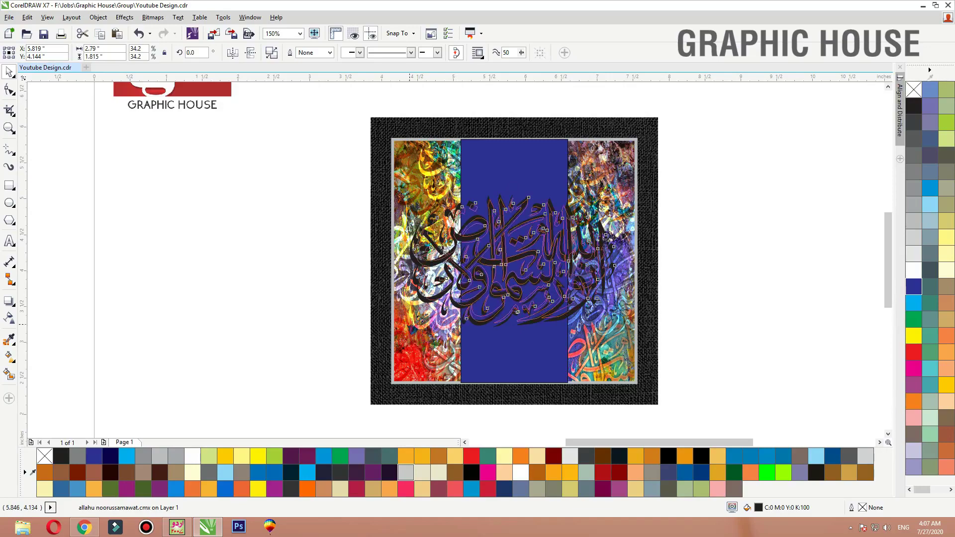
{"action": "left_click", "coordinate": [529, 185]}
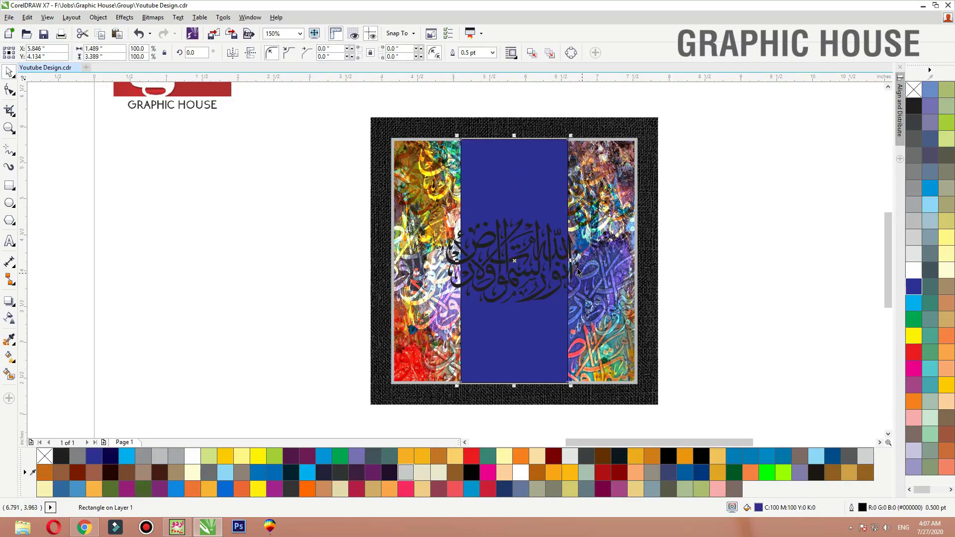
{"action": "left_click_drag", "start_coordinate": [571, 260], "coordinate": [591, 261]}
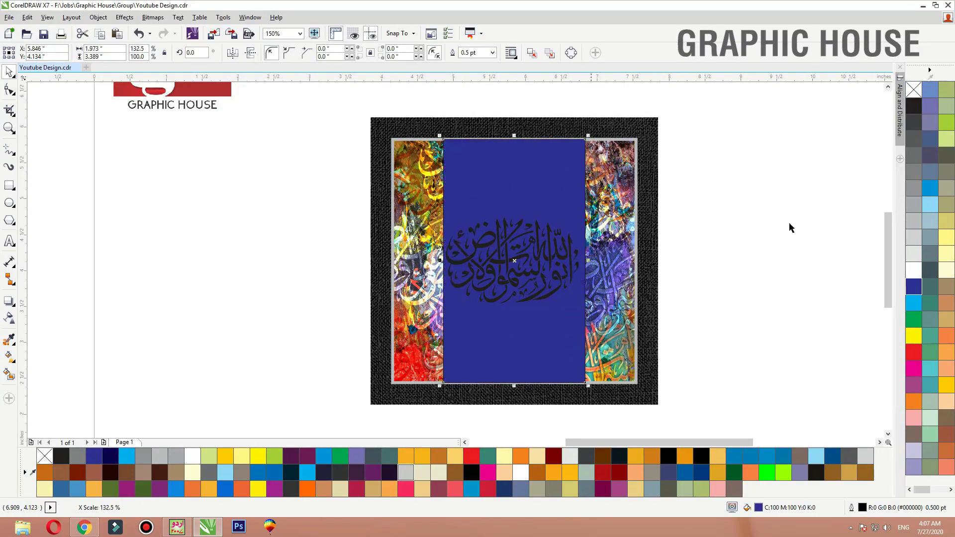
Remove the blue rectangle's outline and blend it with the Color transparency mode, comparing Add and Texturize.
{"action": "right_click", "coordinate": [914, 91]}
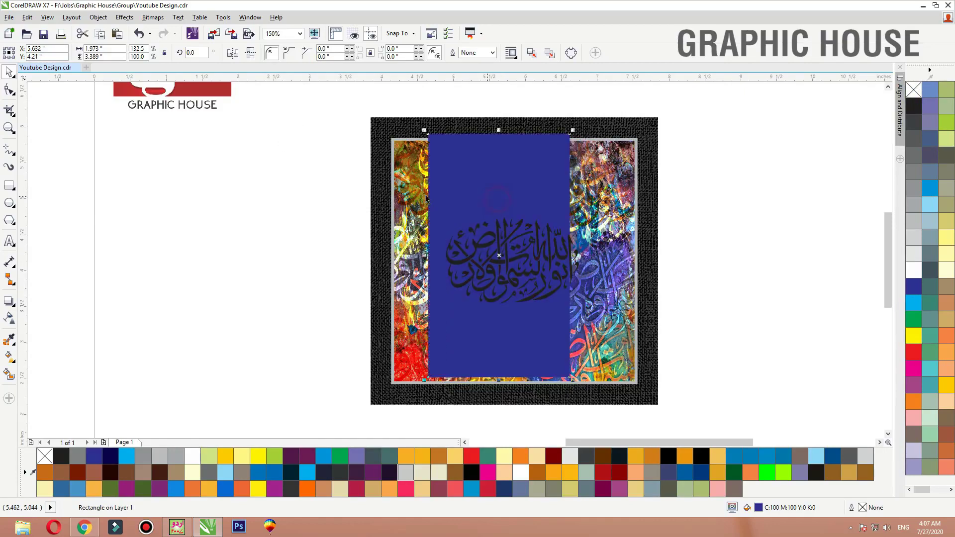
{"action": "key", "text": "ctrl+z"}
{"action": "left_click", "coordinate": [8, 319]}
{"action": "left_click", "coordinate": [124, 53]}
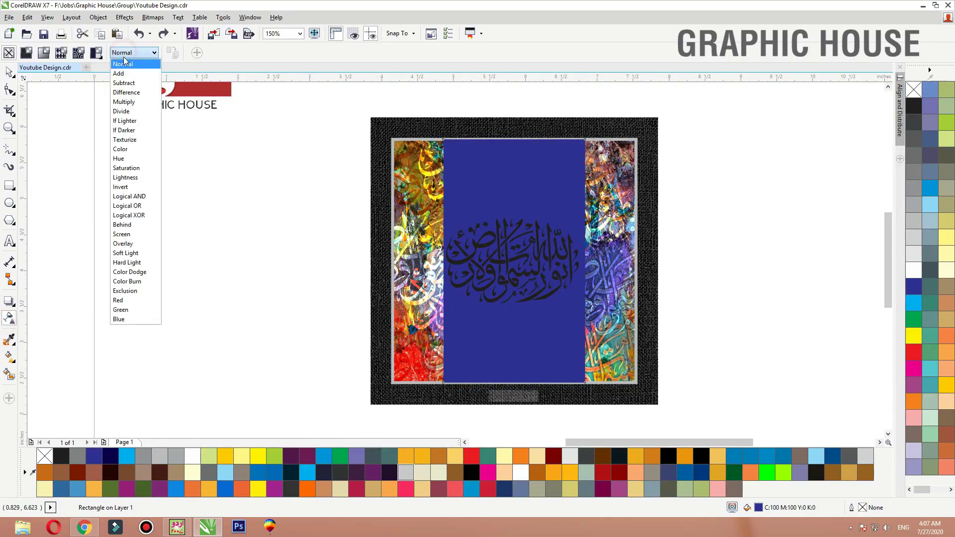
{"action": "left_click", "coordinate": [126, 75]}
{"action": "left_click", "coordinate": [135, 54]}
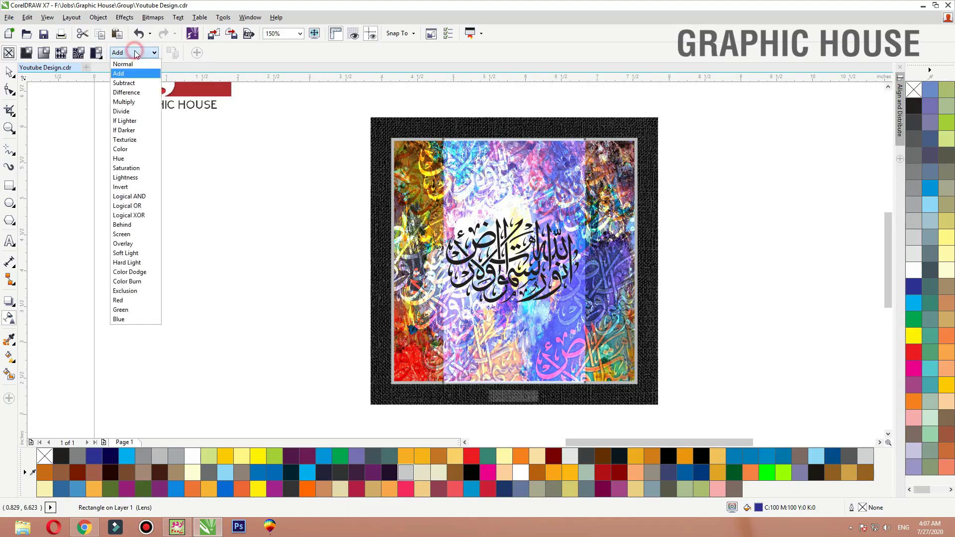
{"action": "left_click", "coordinate": [133, 141]}
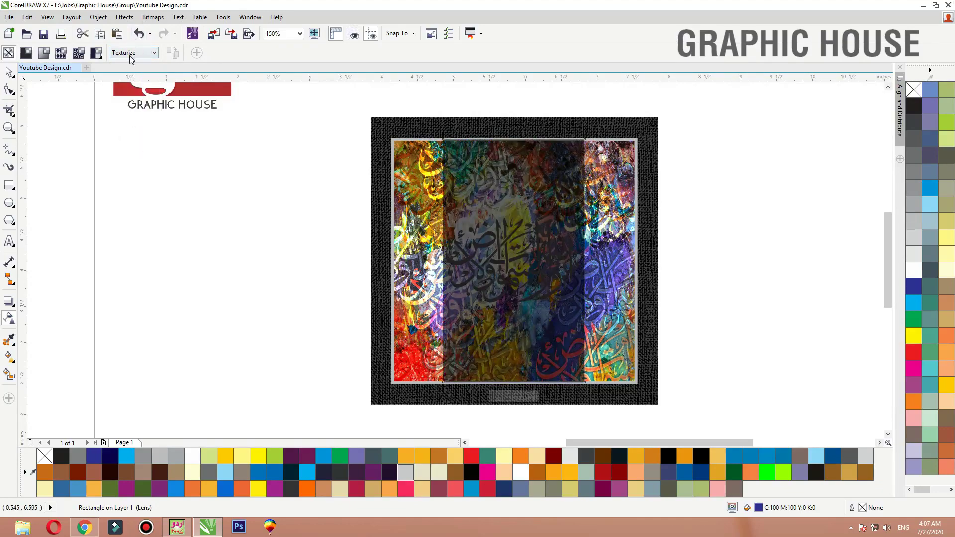
{"action": "left_click", "coordinate": [130, 55]}
{"action": "left_click", "coordinate": [127, 148]}
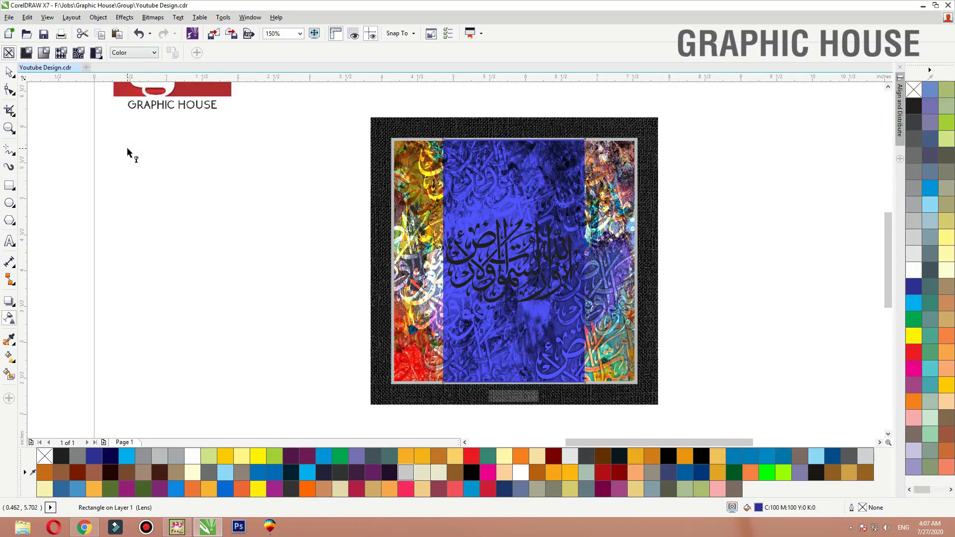
Fill the black calligraphy on the central blue panel with white (C0 M0 Y0 K0).
{"action": "left_click", "coordinate": [14, 75]}
{"action": "left_click", "coordinate": [187, 212]}
{"action": "key", "text": "F2"}
{"action": "left_click_drag", "start_coordinate": [364, 149], "coordinate": [703, 348]}
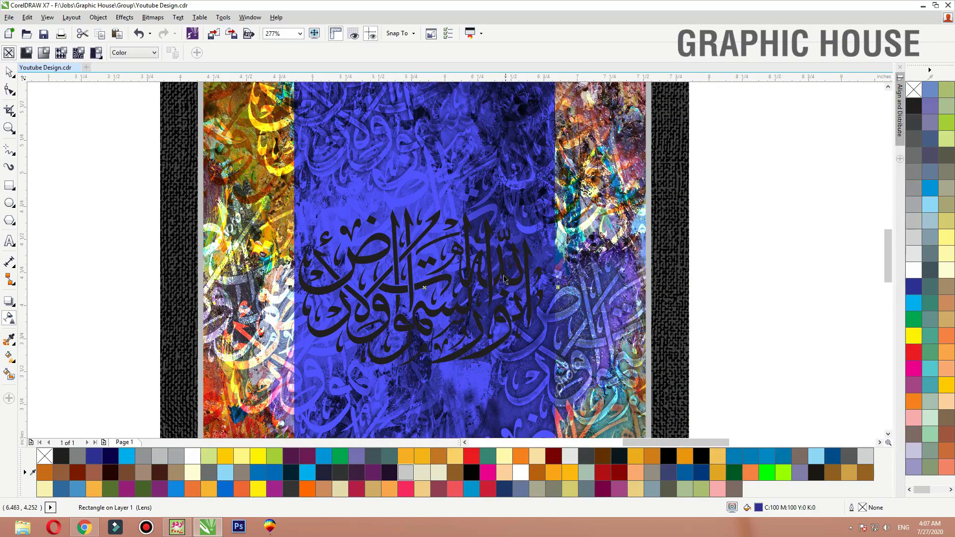
{"action": "key", "text": "space"}
{"action": "left_click", "coordinate": [504, 279]}
{"action": "left_click", "coordinate": [918, 270]}
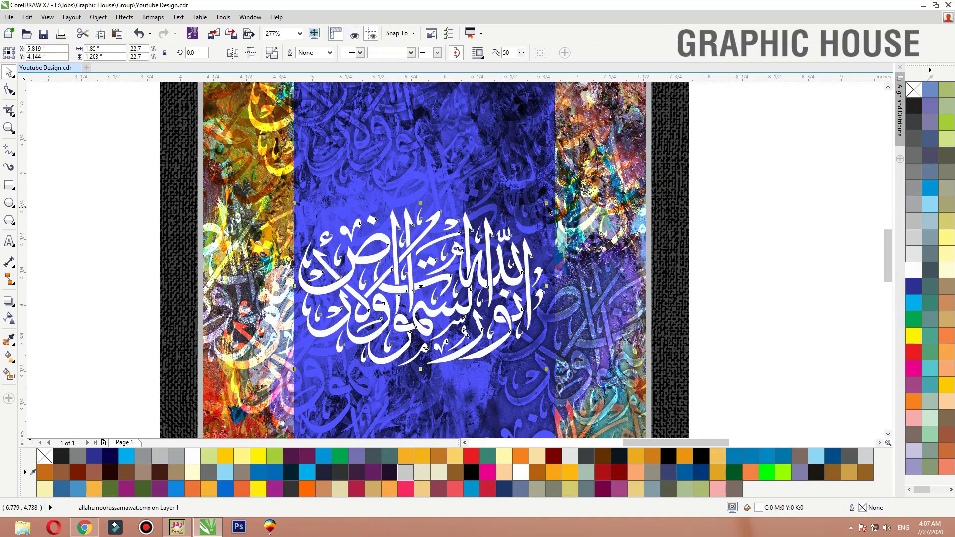
Scale the white calligraphy down to about 1.68 x 1.09 inches and centre it on the blue panel in both directions.
{"action": "left_click_drag", "start_coordinate": [547, 206], "coordinate": [535, 213]}
{"action": "left_click", "coordinate": [668, 193], "text": "shift"}
{"action": "key", "text": "c"}
{"action": "key", "text": "e"}
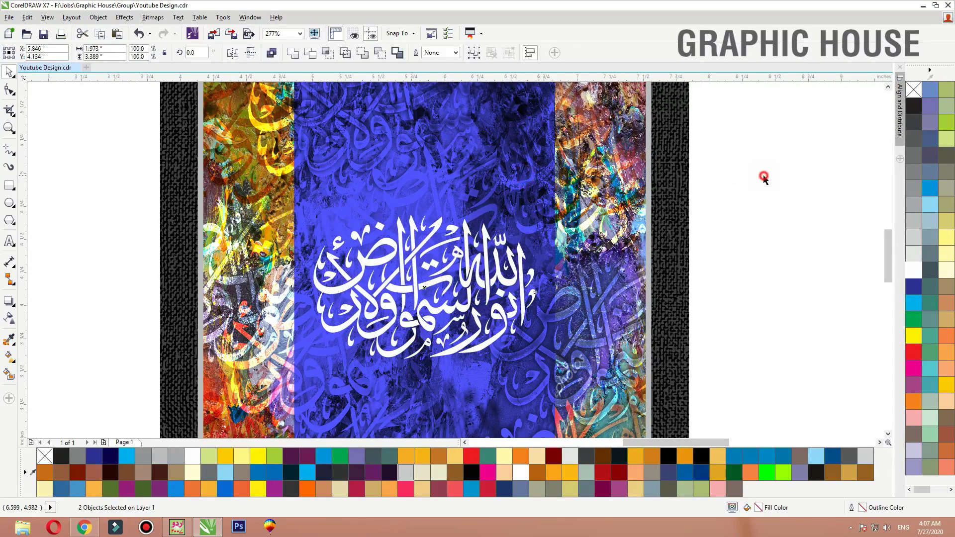
{"action": "left_click", "coordinate": [763, 179]}
Edit the painting's PowerClip contents and place a calligraphy copy near its centre, scaled down to about 1.02 x 0.69 inches.
{"action": "left_click", "coordinate": [678, 199]}
{"action": "scroll", "coordinate": [687, 193], "scroll_direction": "down", "scroll_amount": 5}
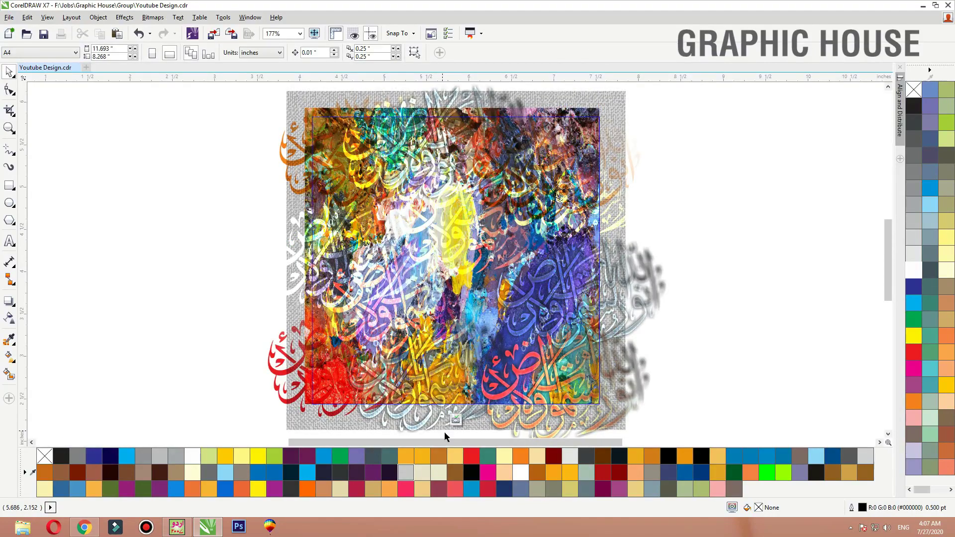
{"action": "left_click_drag", "start_coordinate": [431, 416], "coordinate": [485, 298]}
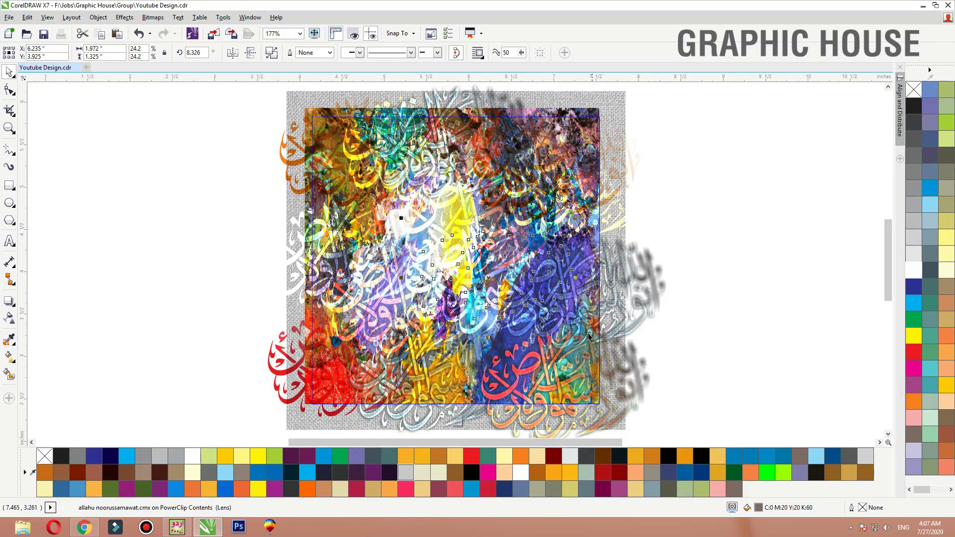
{"action": "left_click_drag", "start_coordinate": [577, 337], "coordinate": [535, 309]}
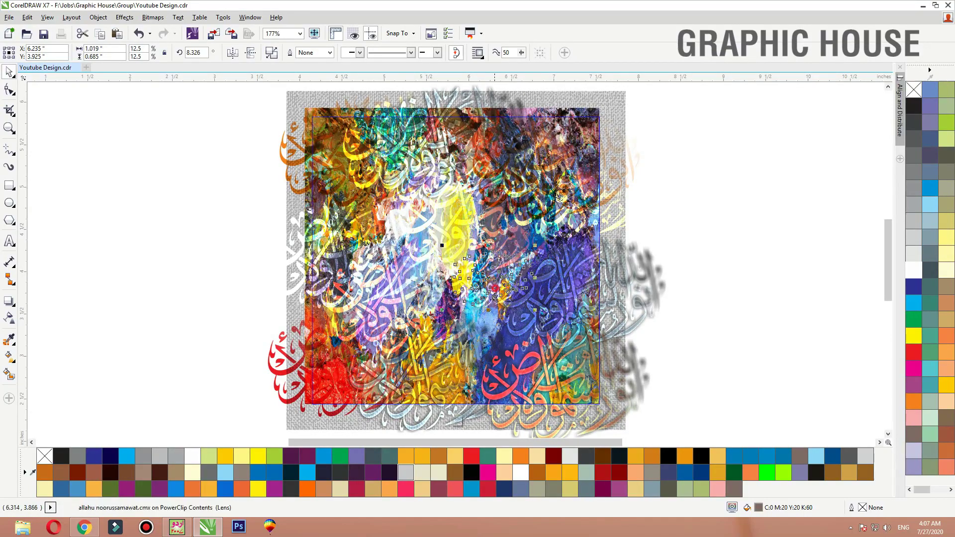
Place a copy of the small calligraphy at the painting's upper-left corner and fill it with dark blue C100 M100 Y0 K0.
{"action": "left_click_drag", "start_coordinate": [494, 283], "coordinate": [333, 182]}
{"action": "left_click", "coordinate": [915, 294]}
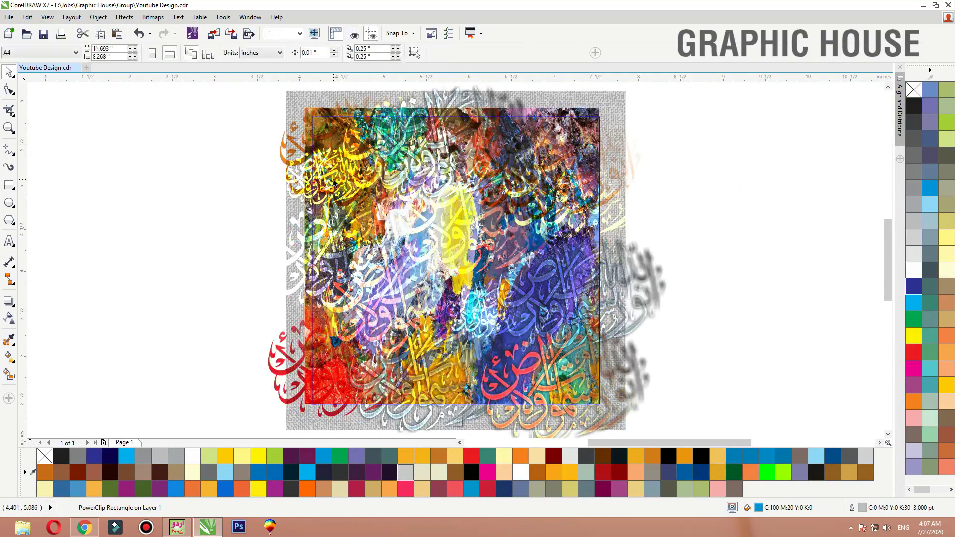
{"action": "left_click_drag", "start_coordinate": [333, 182], "coordinate": [324, 133]}
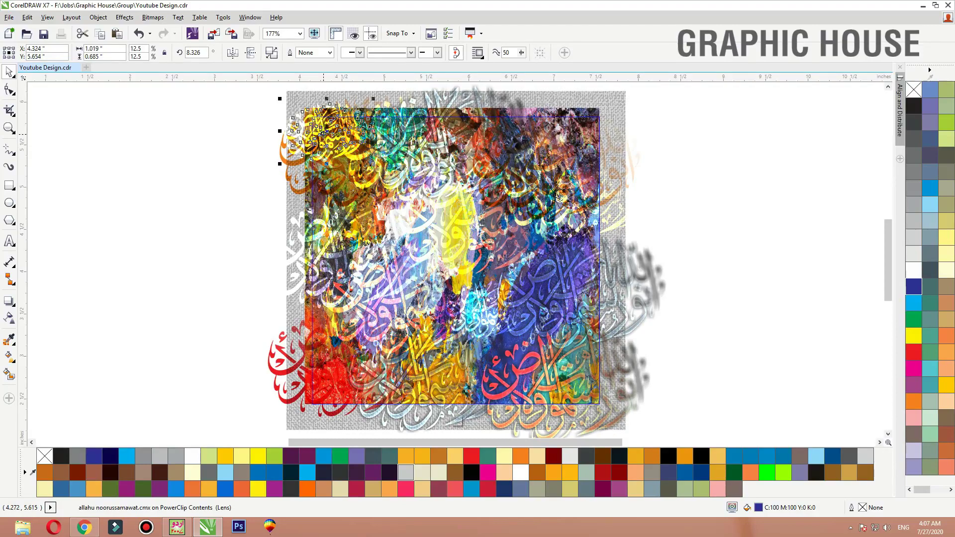
Extend the upper-left calligraphy copy's linear transparency gradient outward beyond the painting's left edge.
{"action": "left_click", "coordinate": [8, 320]}
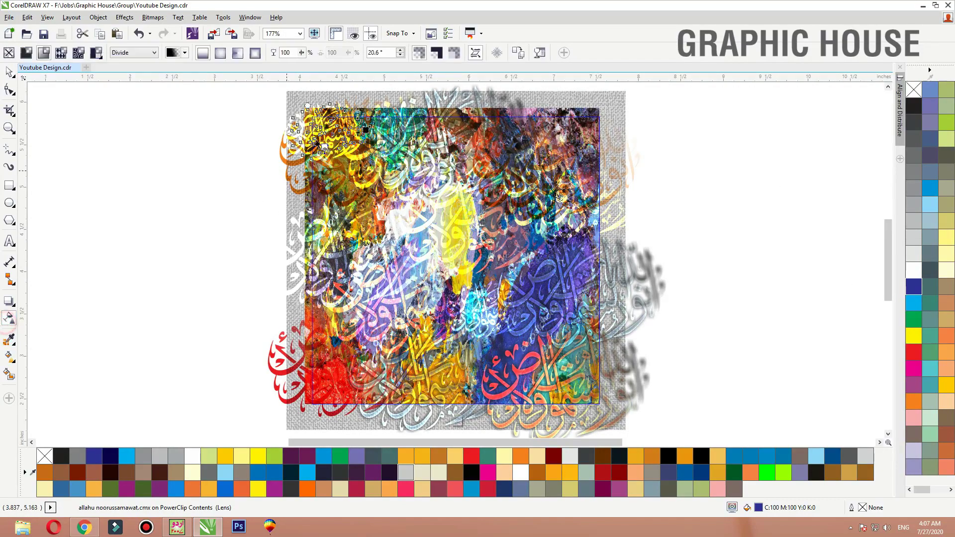
{"action": "left_click_drag", "start_coordinate": [325, 145], "coordinate": [220, 156]}
{"action": "key", "text": "space"}
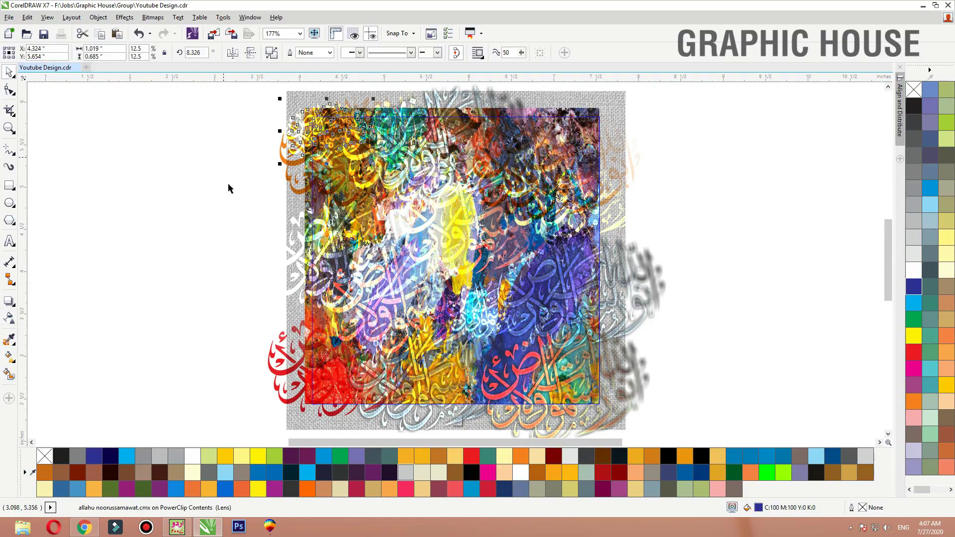
{"action": "left_click", "coordinate": [229, 191]}
Copy the orange calligraphy from the upper-left onto the painting's bright centre, scaled down to about 1.29 x 0.87 inches.
{"action": "left_click_drag", "start_coordinate": [294, 166], "coordinate": [515, 244]}
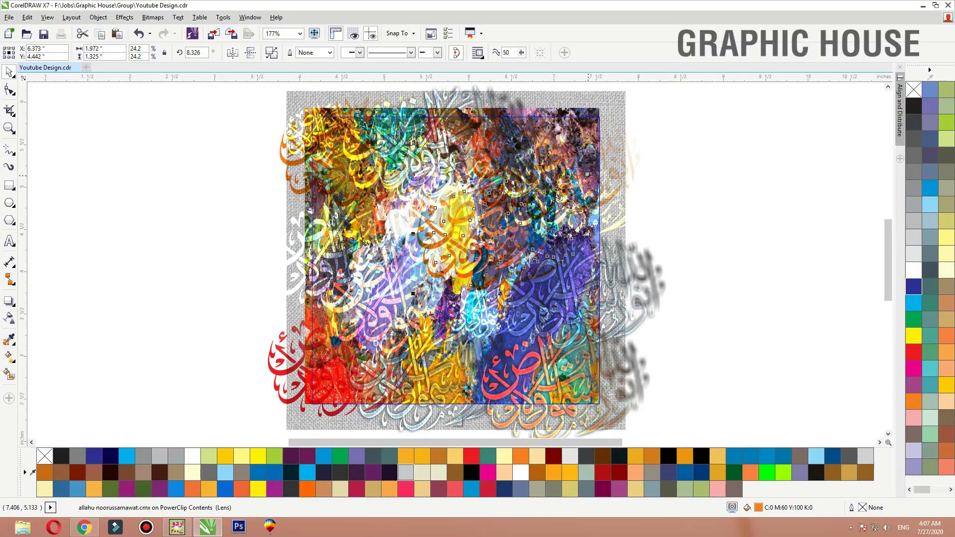
{"action": "left_click_drag", "start_coordinate": [588, 175], "coordinate": [557, 195]}
{"action": "left_click_drag", "start_coordinate": [499, 236], "coordinate": [443, 233]}
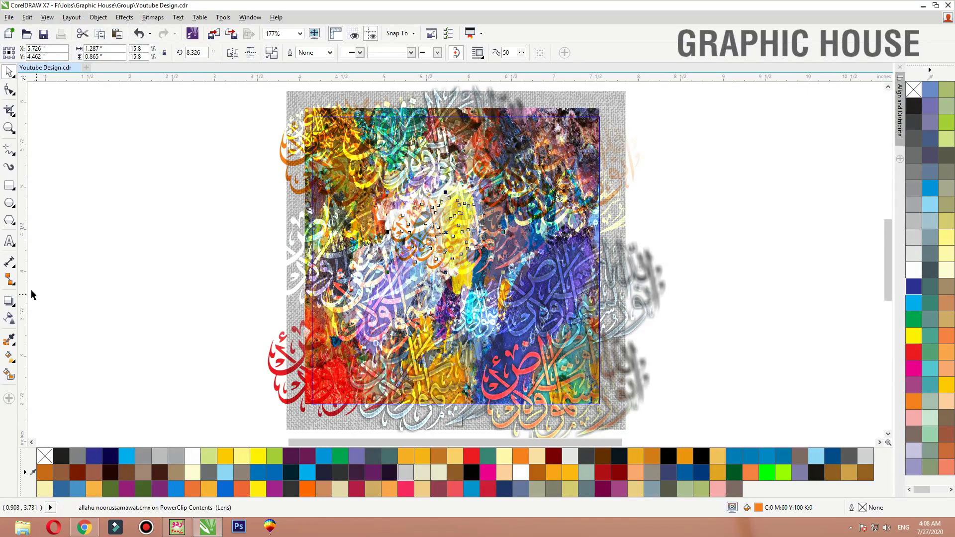
Try If Darker, Saturation, Lightness, Behind and Overlay transparency modes on the orange calligraphy copy, ending with Hard Light.
{"action": "left_click", "coordinate": [10, 317]}
{"action": "left_click", "coordinate": [125, 54]}
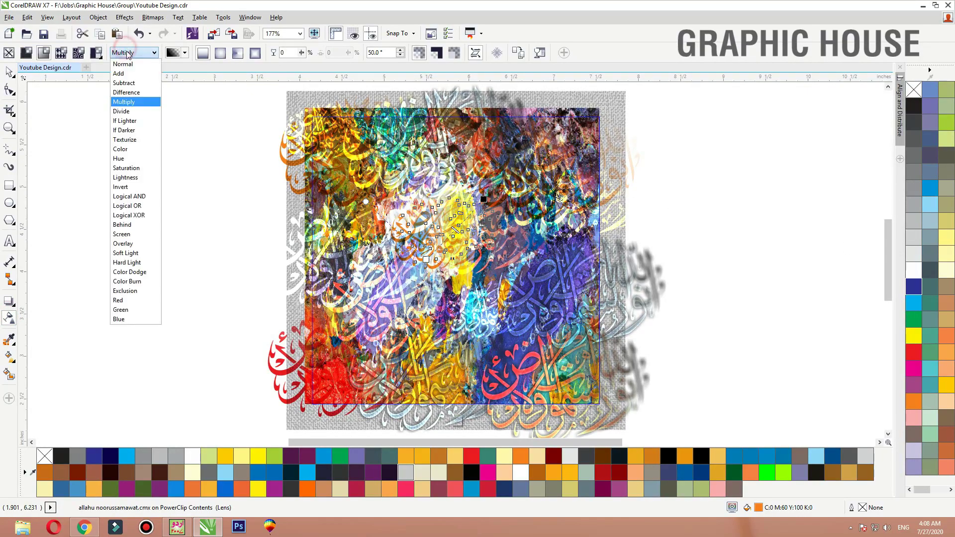
{"action": "left_click", "coordinate": [134, 135]}
{"action": "left_click", "coordinate": [137, 53]}
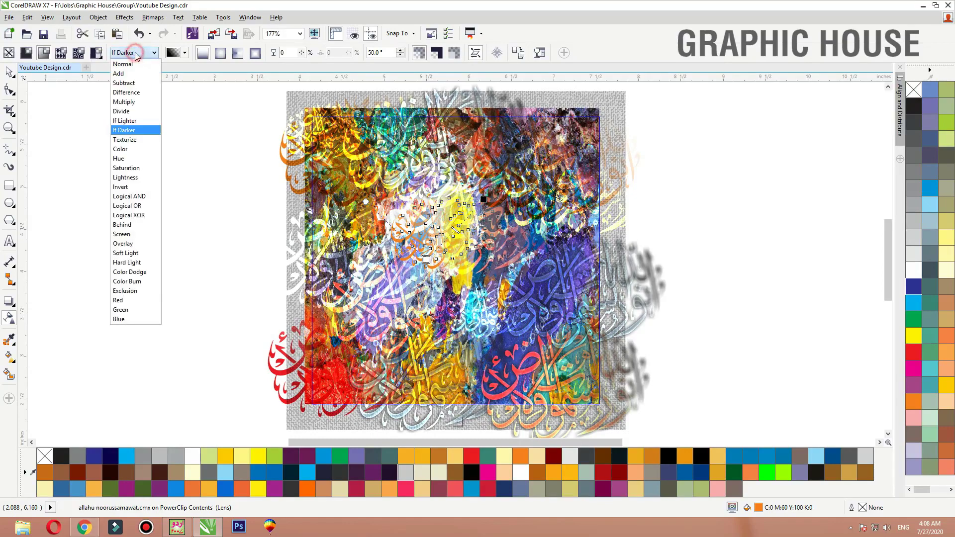
{"action": "left_click", "coordinate": [129, 165]}
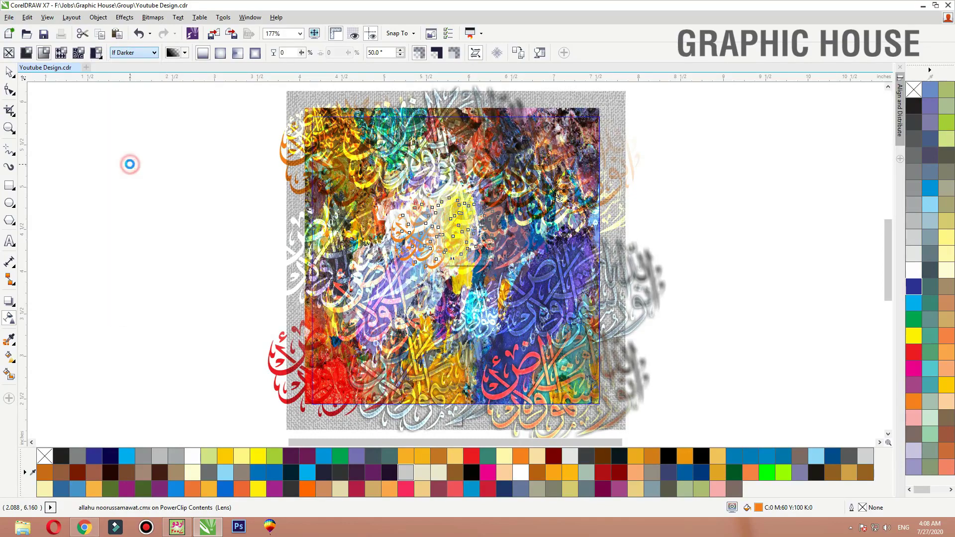
{"action": "left_click", "coordinate": [133, 53]}
{"action": "left_click", "coordinate": [135, 175]}
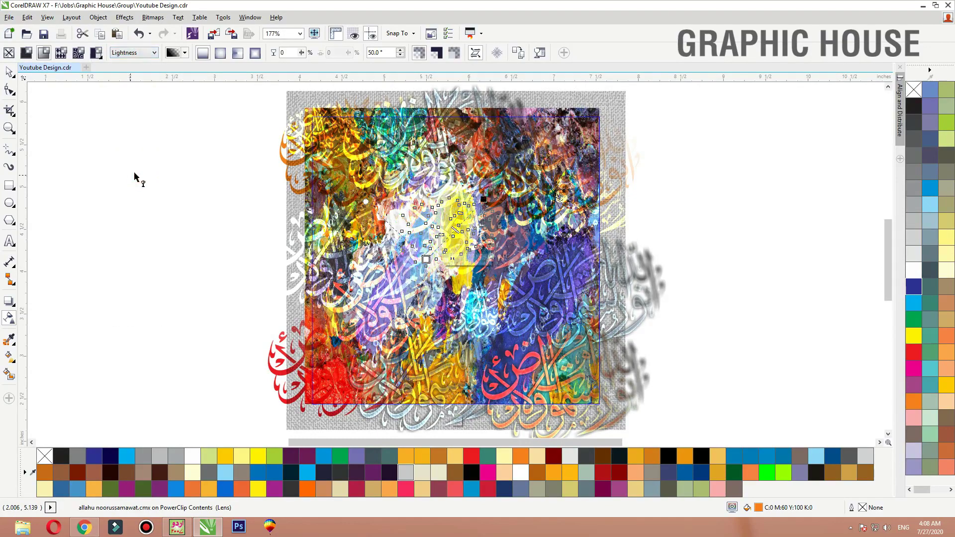
{"action": "left_click", "coordinate": [133, 52]}
{"action": "left_click", "coordinate": [134, 224]}
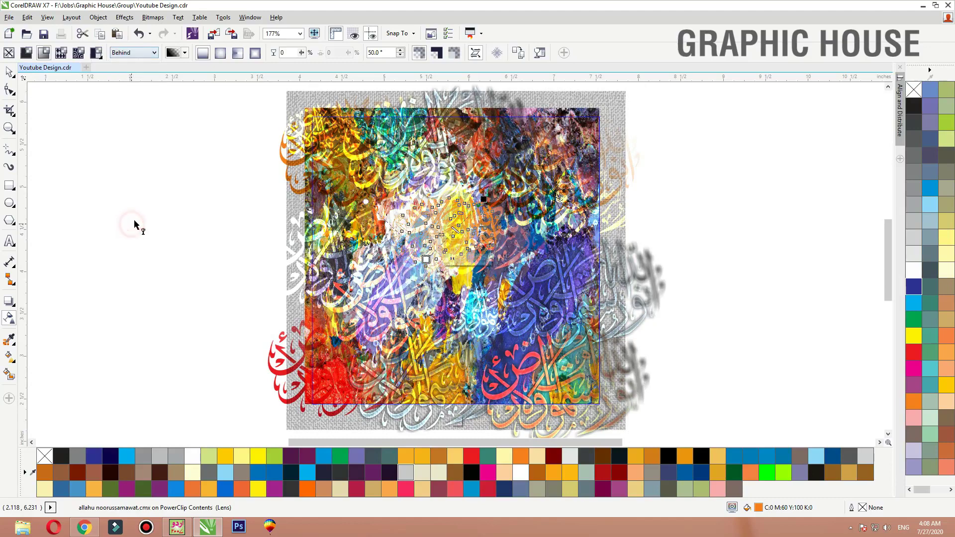
{"action": "left_click", "coordinate": [124, 52]}
{"action": "left_click", "coordinate": [121, 245]}
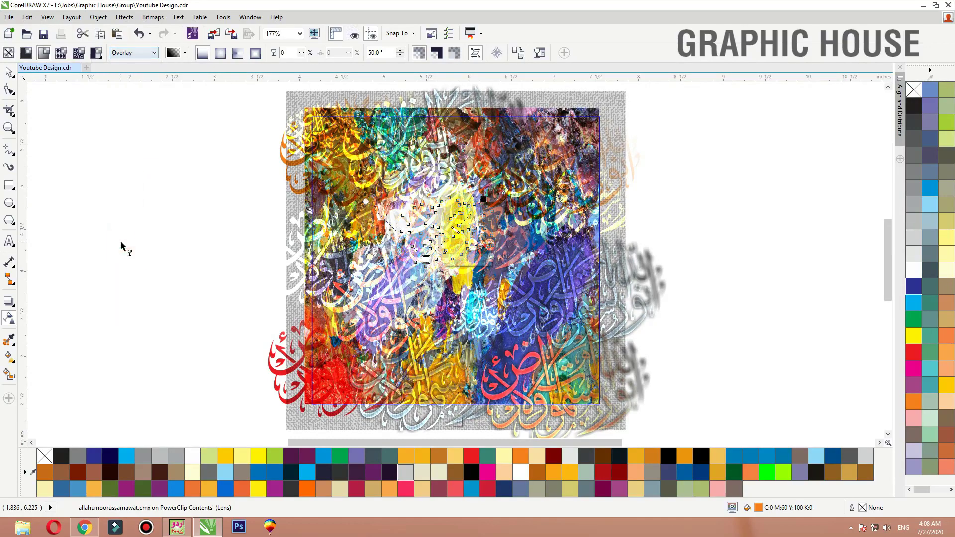
{"action": "left_click", "coordinate": [133, 53]}
{"action": "left_click", "coordinate": [130, 264]}
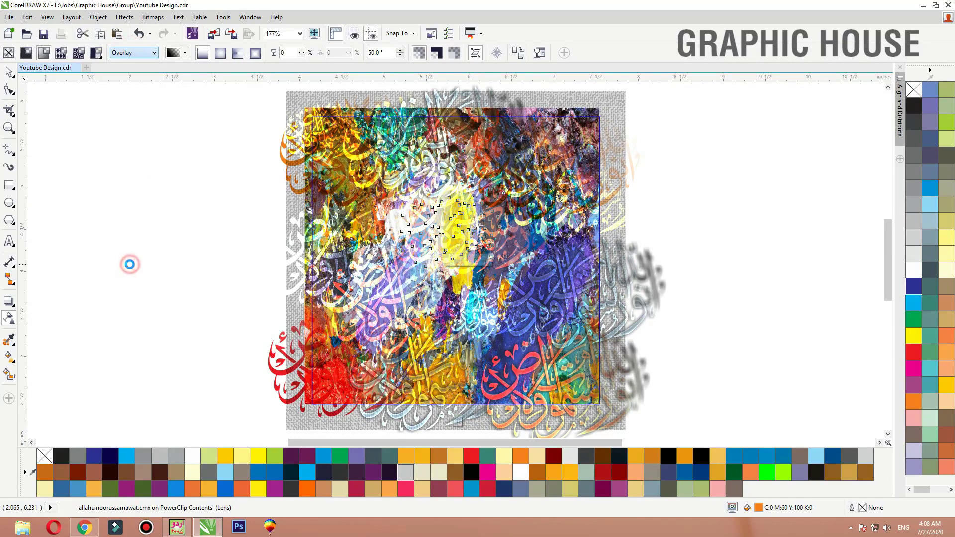
Place the Hard Light calligraphy at the painting's upper-right corner and lower-left area, and finish editing the PowerClip contents.
{"action": "left_click", "coordinate": [8, 71]}
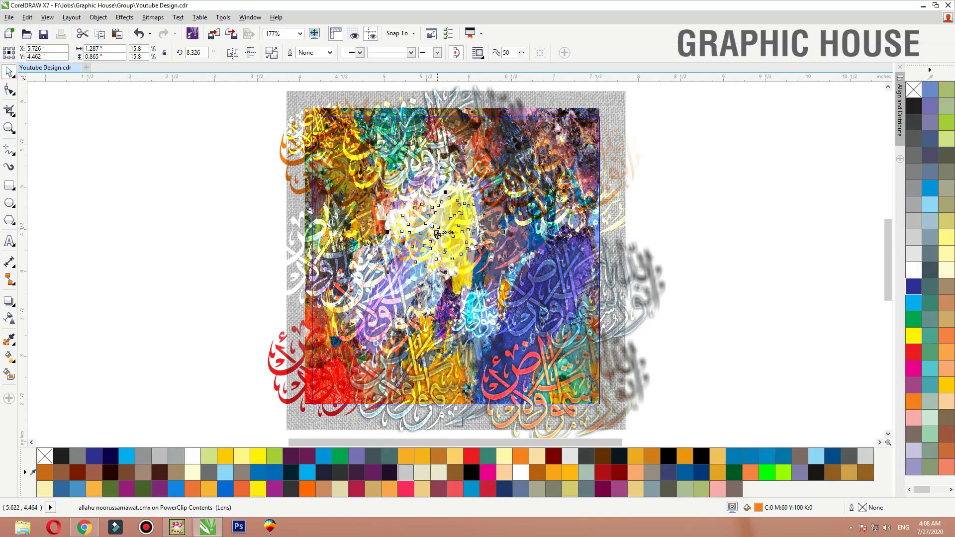
{"action": "left_click_drag", "start_coordinate": [437, 233], "coordinate": [334, 332]}
{"action": "left_click", "coordinate": [10, 317]}
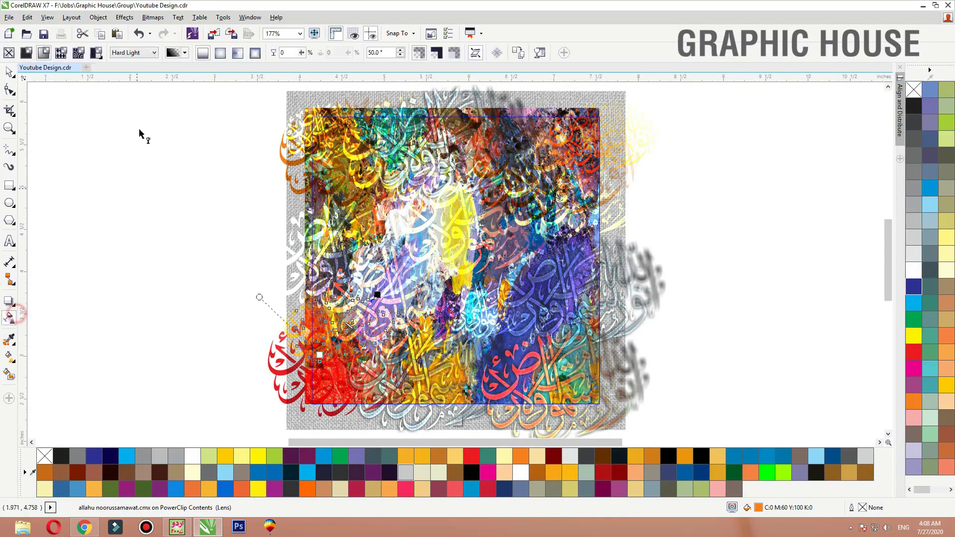
{"action": "left_click", "coordinate": [136, 53]}
{"action": "left_click", "coordinate": [135, 56]}
{"action": "left_click", "coordinate": [9, 72]}
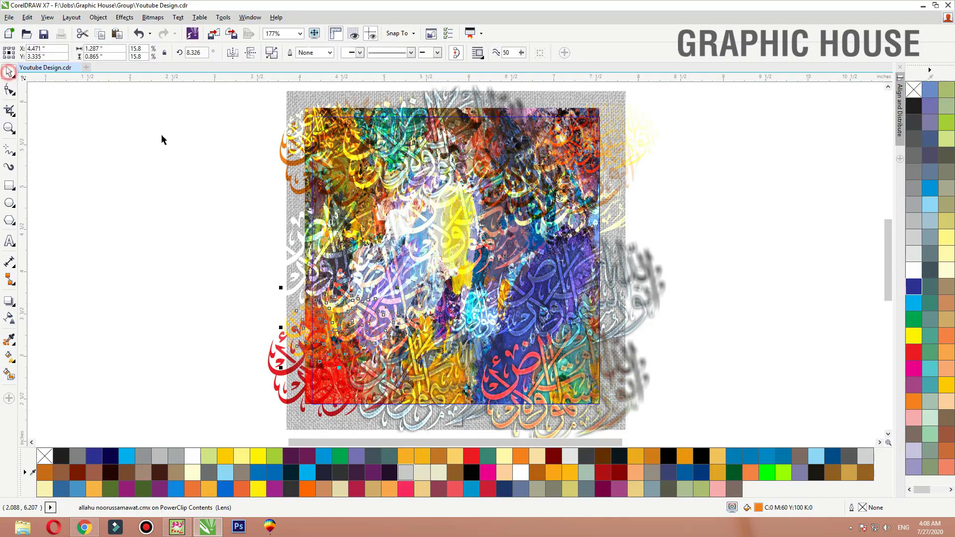
{"action": "left_click", "coordinate": [660, 195], "text": "ctrl"}
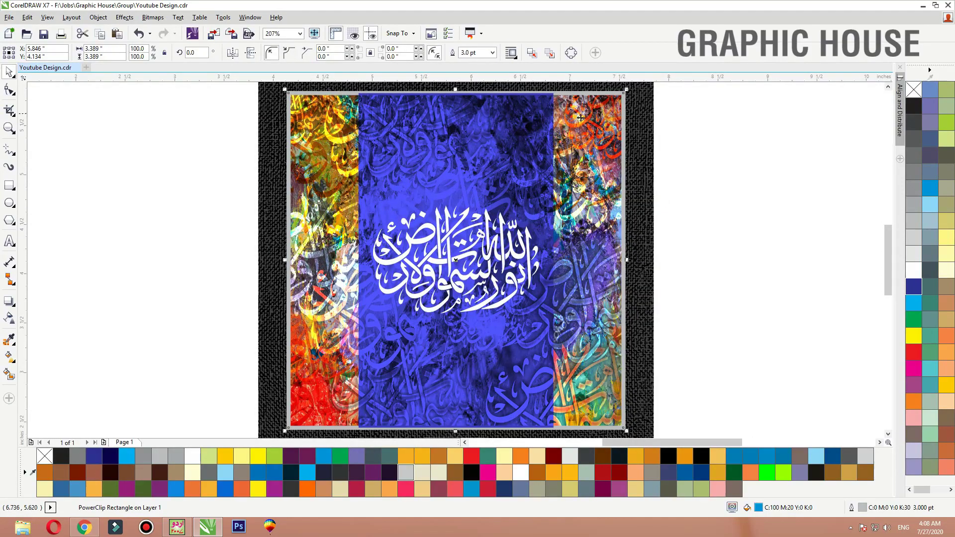
Centre the white calligraphy and the blue panel vertically on each other.
{"action": "left_click", "coordinate": [471, 268]}
{"action": "left_click", "coordinate": [484, 195], "text": "shift"}
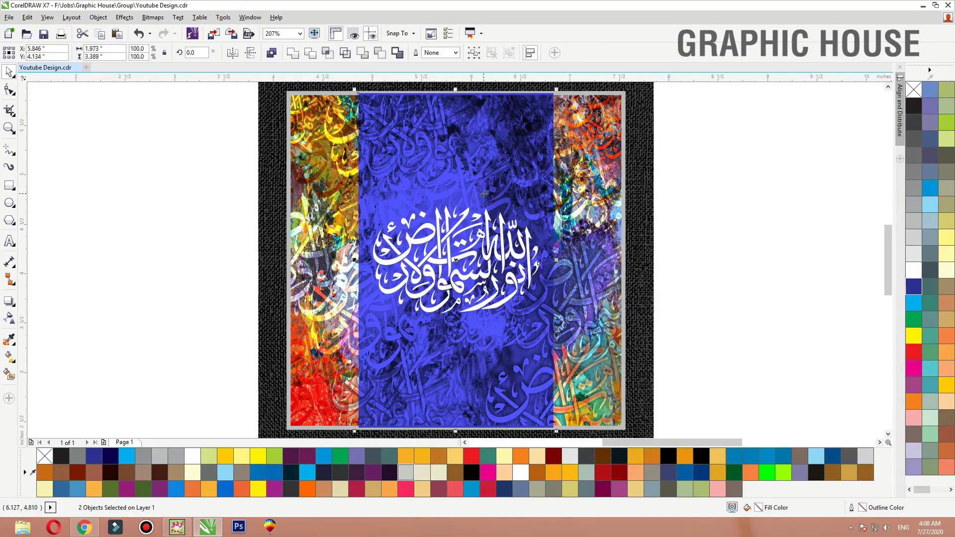
{"action": "key", "text": "e"}
{"action": "left_click", "coordinate": [706, 199]}
Add a drop shadow to the white calligraphy, cast directly behind it.
{"action": "left_click", "coordinate": [519, 253]}
{"action": "key", "text": "F2"}
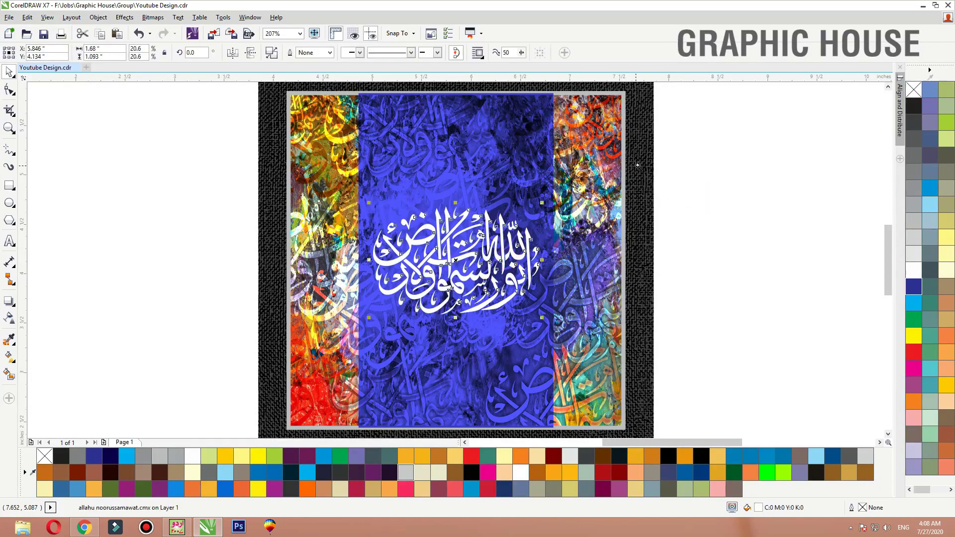
{"action": "left_click_drag", "start_coordinate": [637, 168], "coordinate": [262, 339]}
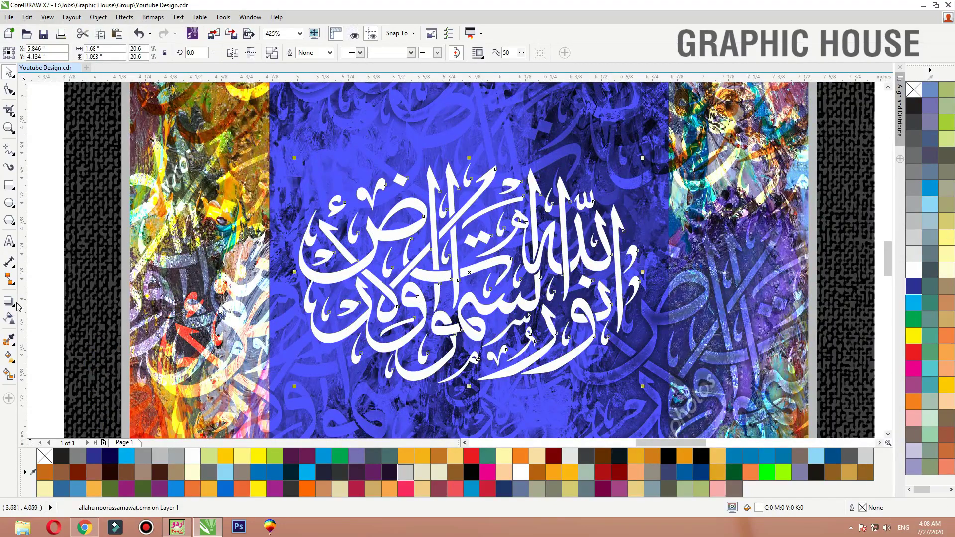
{"action": "left_click", "coordinate": [14, 309]}
{"action": "left_click", "coordinate": [50, 300]}
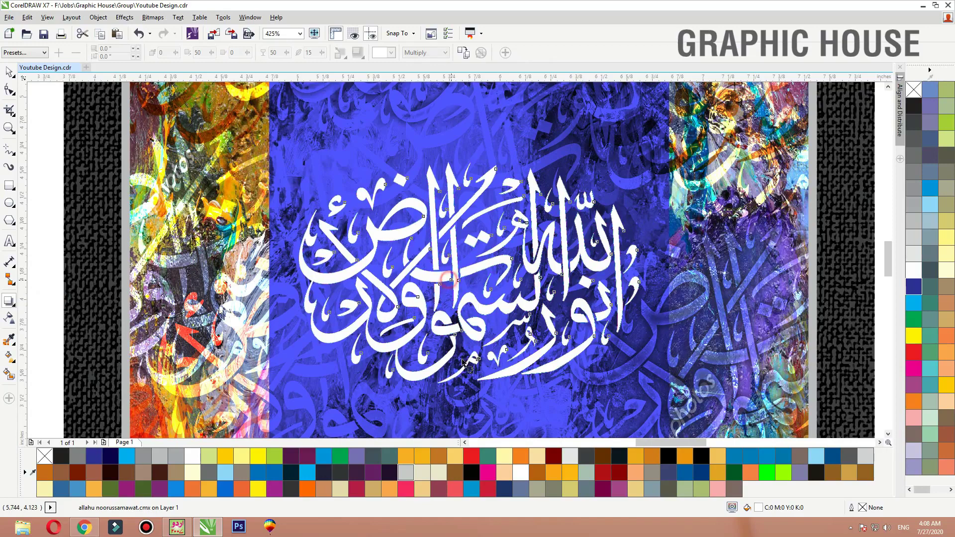
{"action": "left_click_drag", "start_coordinate": [458, 359], "coordinate": [468, 272]}
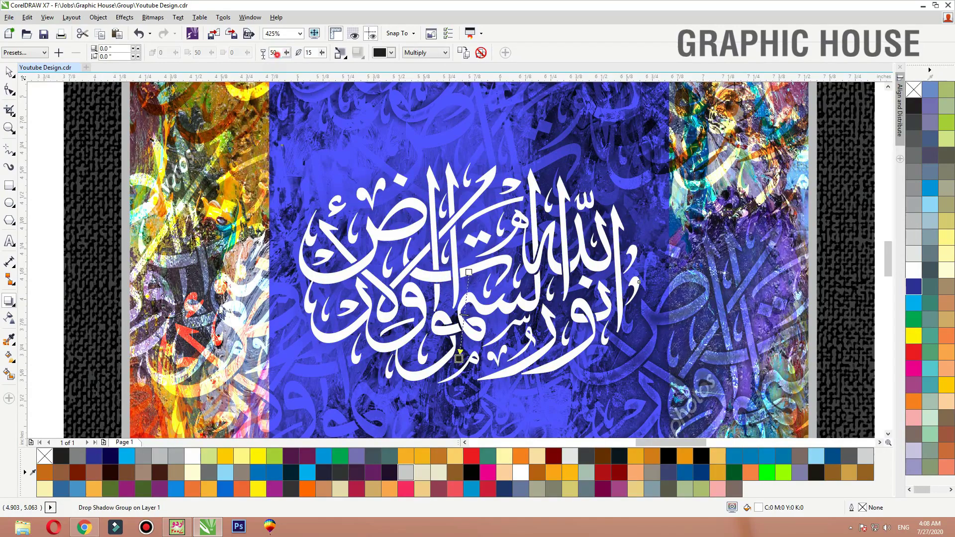
Set the drop shadow's opacity to 44 and feathering to 5, and offset it downward by about 0.031 inches.
{"action": "type", "text": "44"}
{"action": "key", "text": "Tab"}
{"action": "type", "text": "5"}
{"action": "key", "text": "Return"}
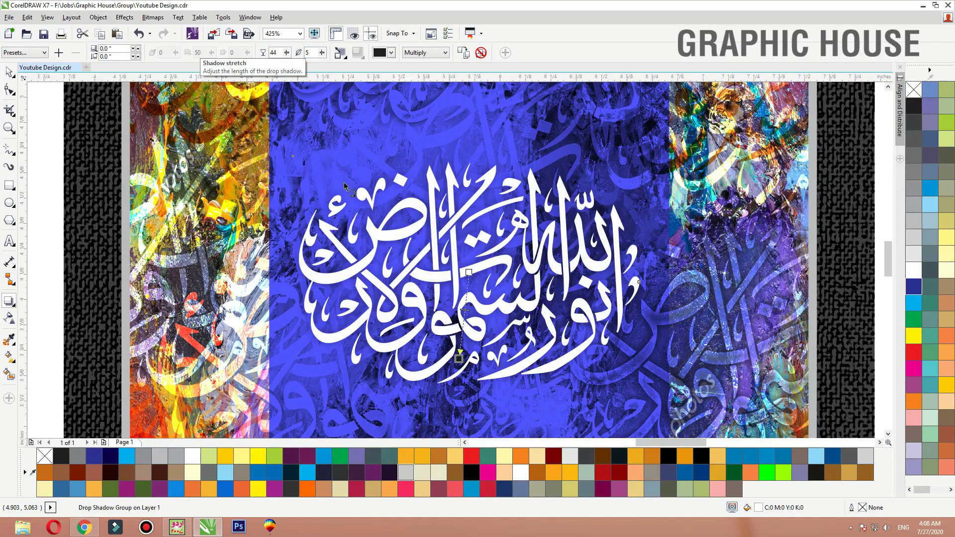
{"action": "left_click_drag", "start_coordinate": [458, 358], "coordinate": [460, 389]}
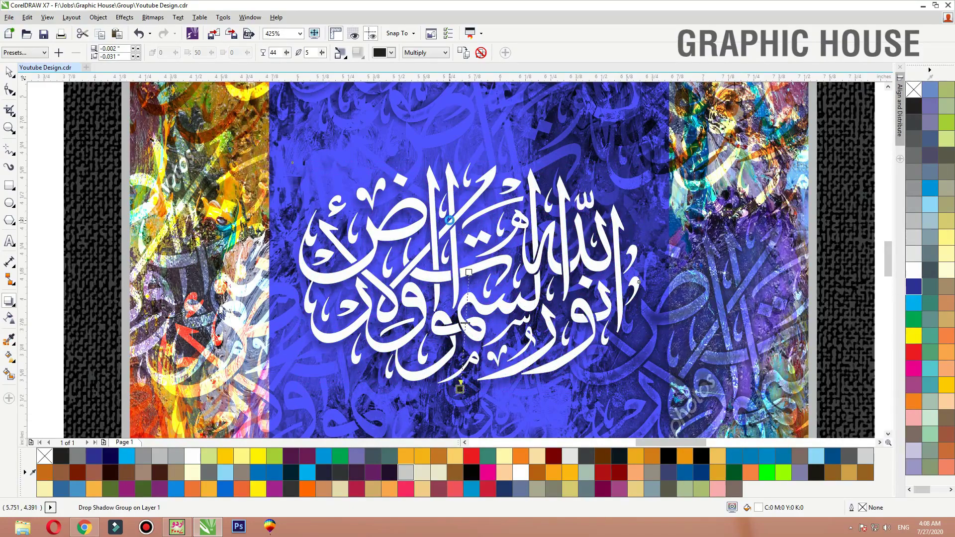
Apply a linear fountain fill to the blue panel, running from blue at its upper edge to white at its lower edge.
{"action": "scroll", "coordinate": [453, 223], "scroll_direction": "down", "scroll_amount": 3}
{"action": "key", "text": "space"}
{"action": "left_click", "coordinate": [757, 241]}
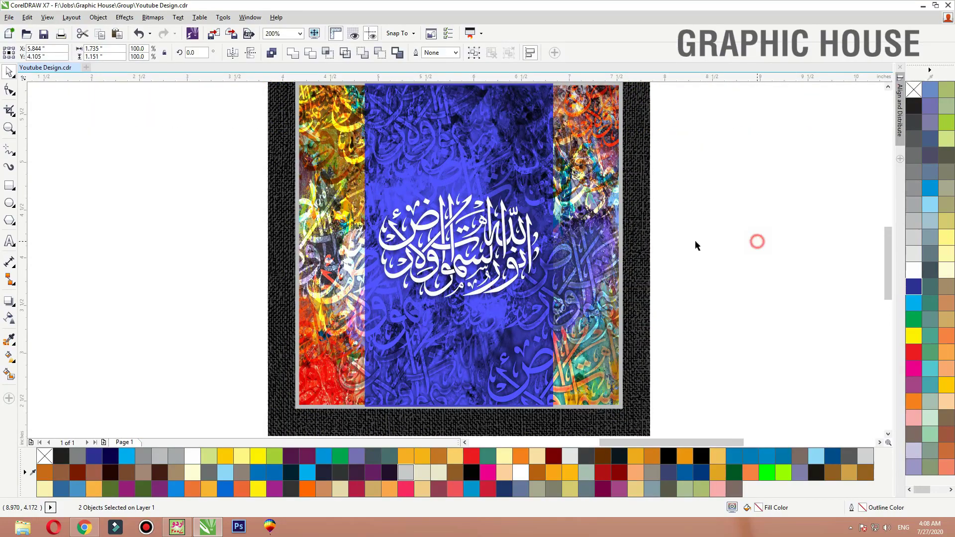
{"action": "left_click", "coordinate": [639, 252]}
{"action": "key", "text": "shift+F2"}
{"action": "left_click", "coordinate": [521, 153]}
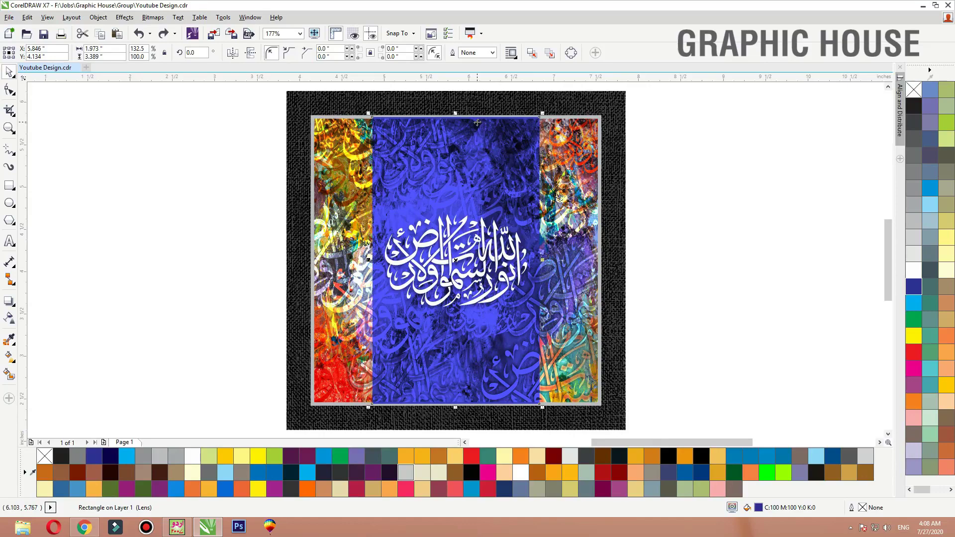
{"action": "key", "text": "g"}
{"action": "left_click_drag", "start_coordinate": [471, 120], "coordinate": [468, 399]}
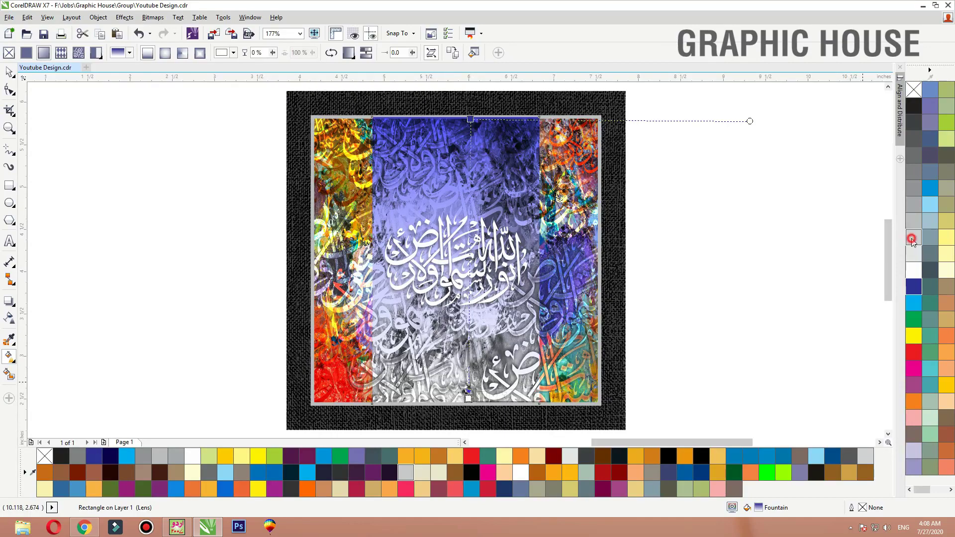
Try grey, blue, light yellow, orange and red in turn as the end colour of the panel's fountain fill.
{"action": "left_click", "coordinate": [913, 172]}
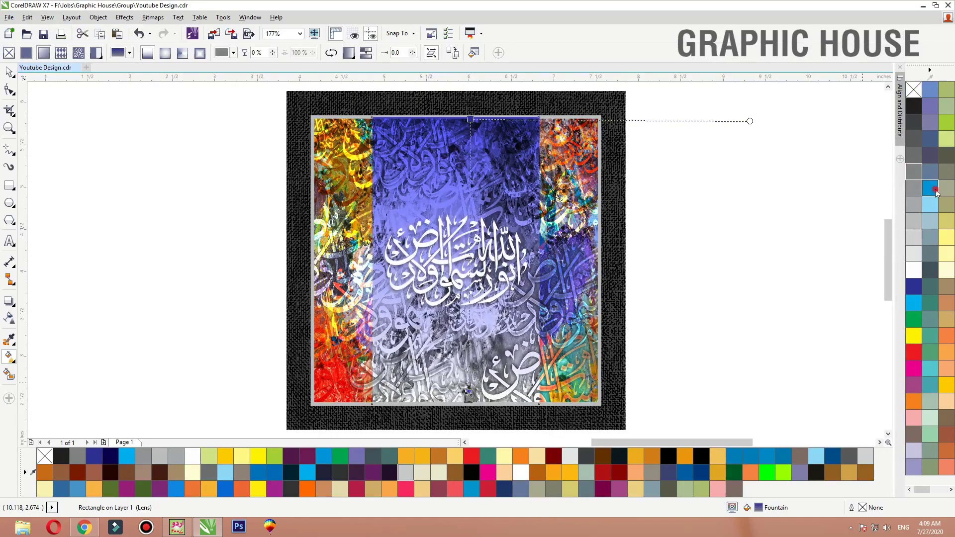
{"action": "left_click", "coordinate": [935, 190]}
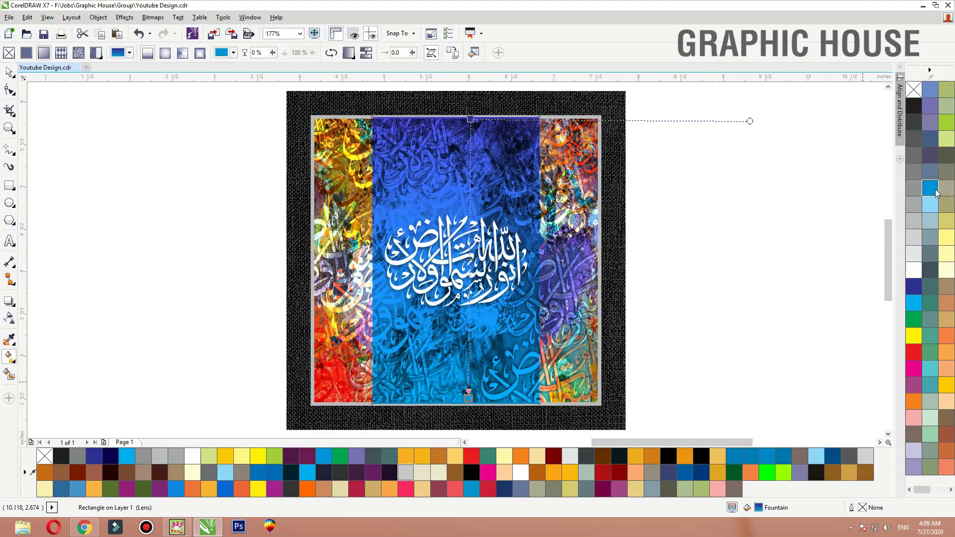
{"action": "left_click", "coordinate": [947, 238]}
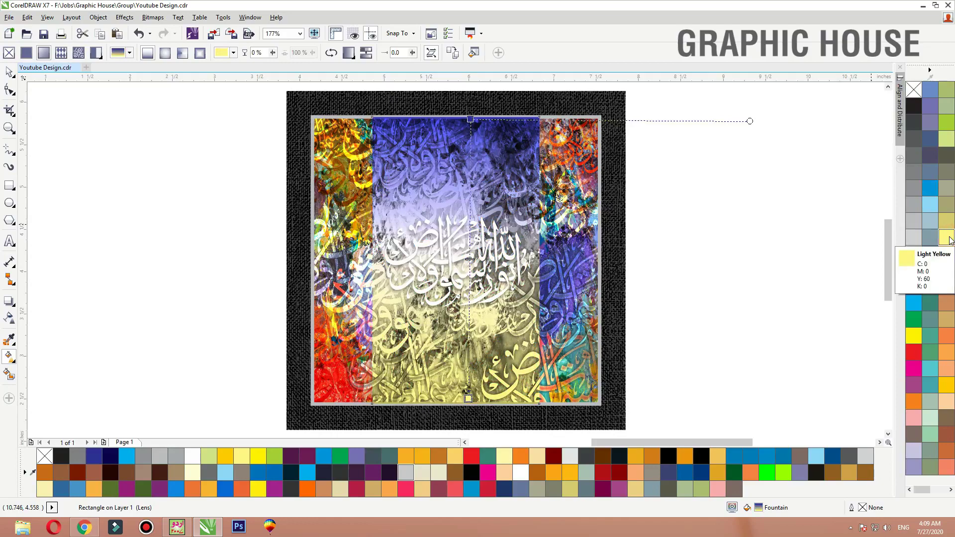
{"action": "left_click", "coordinate": [920, 401]}
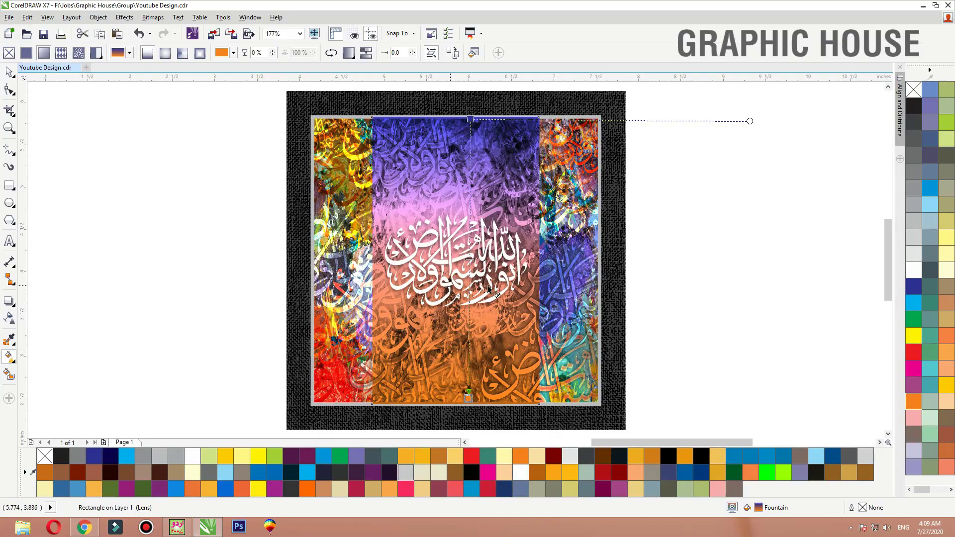
{"action": "left_click", "coordinate": [913, 352]}
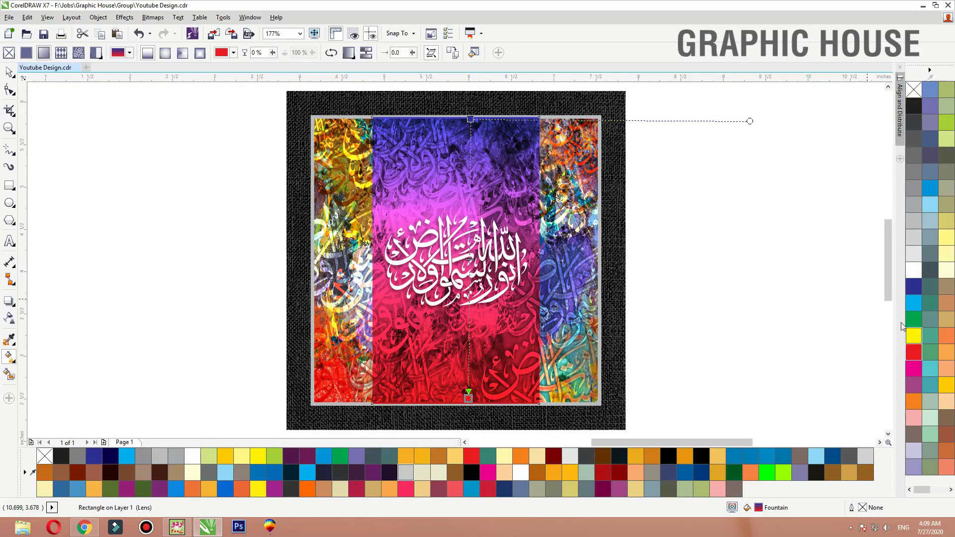
Select the whole framed design and place a duplicate of it directly to the right of the original.
{"action": "key", "text": "space"}
{"action": "left_click", "coordinate": [721, 233]}
{"action": "scroll", "coordinate": [616, 184], "scroll_direction": "down", "scroll_amount": 2}
{"action": "left_click_drag", "start_coordinate": [567, 124], "coordinate": [300, 389]}
{"action": "left_click_drag", "start_coordinate": [452, 292], "coordinate": [605, 293]}
Set the end colour of the duplicate panel's fountain fill to golden yellow and add a light blue colour node at 46%.
{"action": "left_click_drag", "start_coordinate": [802, 129], "coordinate": [337, 351]}
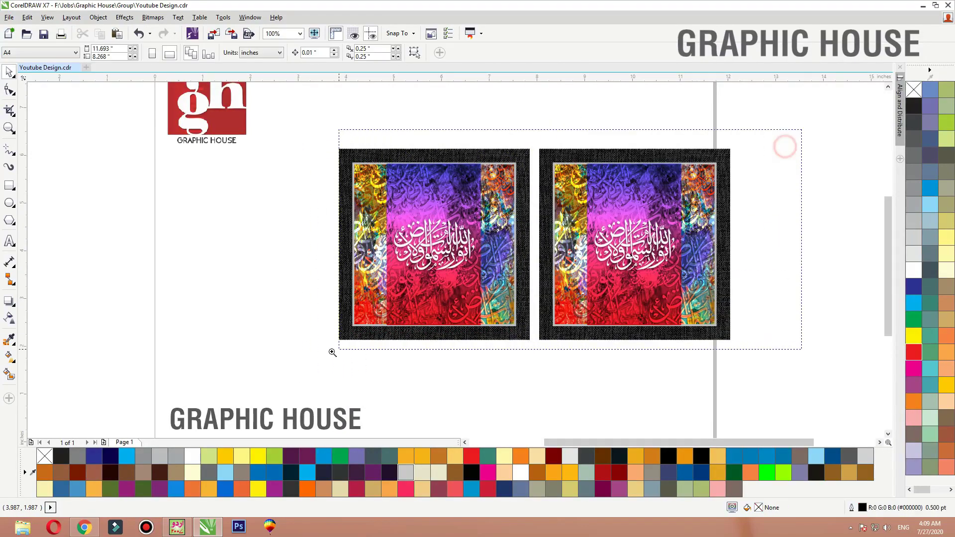
{"action": "left_click", "coordinate": [596, 371]}
{"action": "key", "text": "g"}
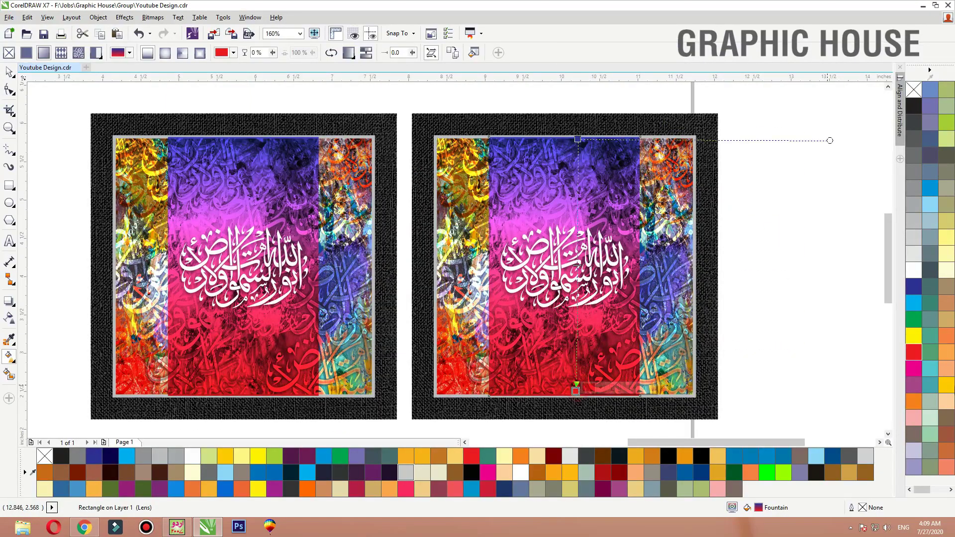
{"action": "left_click", "coordinate": [941, 381]}
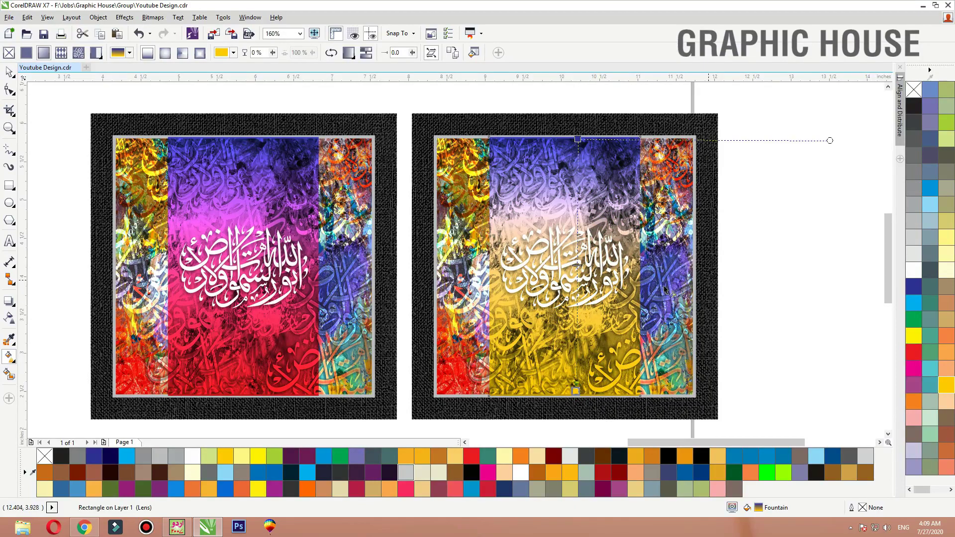
{"action": "double_click", "coordinate": [577, 255]}
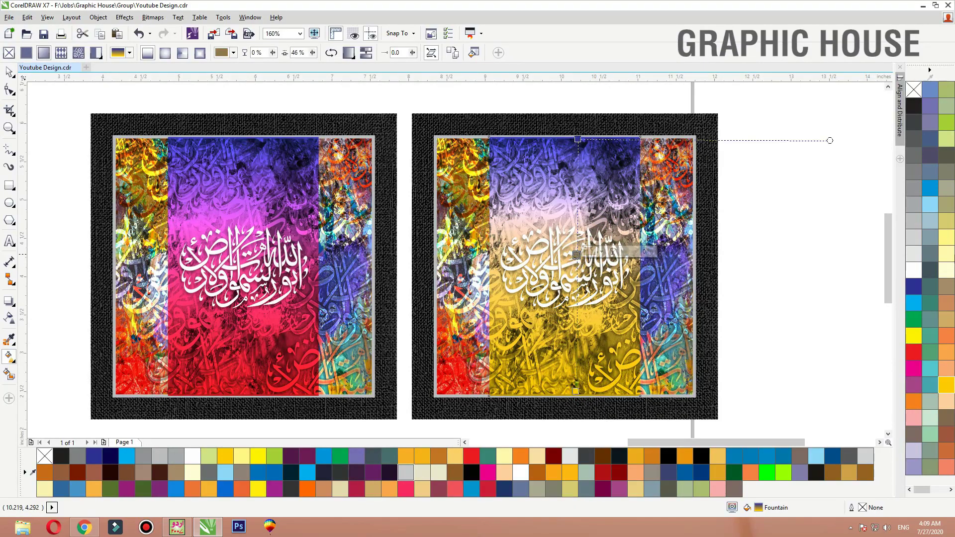
{"action": "left_click", "coordinate": [929, 205]}
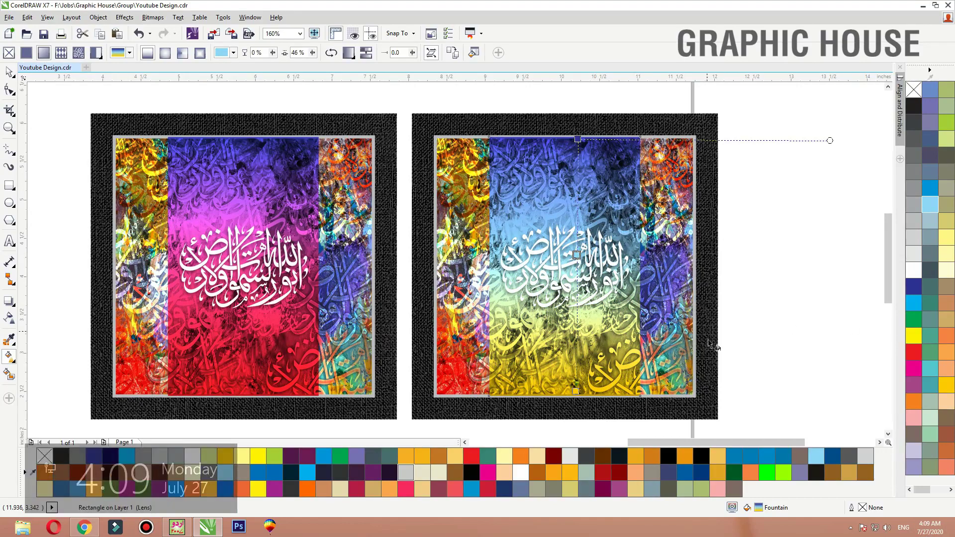
Angle the duplicate panel's fountain fill diagonally, starting above its upper-right corner and ending near its lower-left corner.
{"action": "left_click_drag", "start_coordinate": [575, 392], "coordinate": [531, 409]}
{"action": "left_click_drag", "start_coordinate": [579, 141], "coordinate": [642, 126]}
{"action": "left_click_drag", "start_coordinate": [530, 413], "coordinate": [504, 395]}
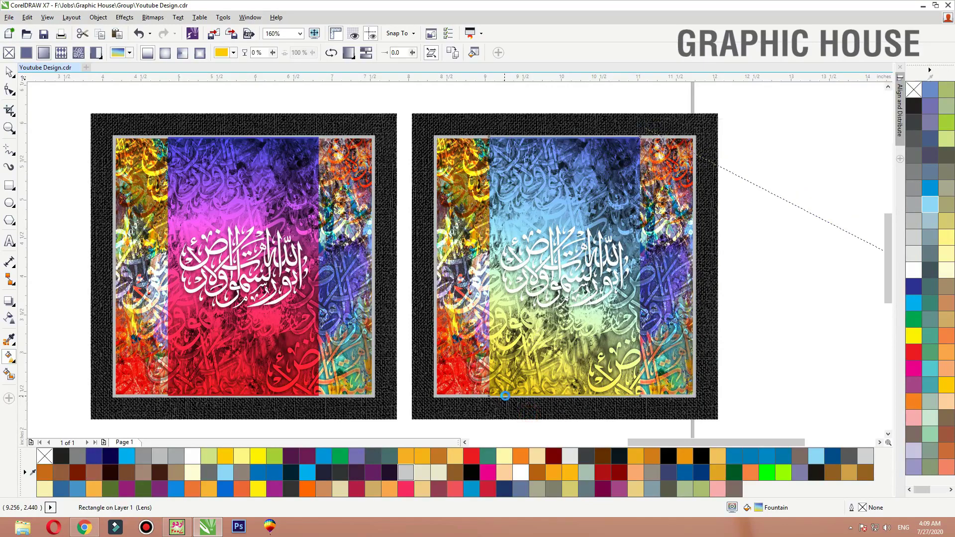
Replace the middle light blue node of the duplicate panel's fill with a dark blue node at 51%.
{"action": "double_click", "coordinate": [572, 264]}
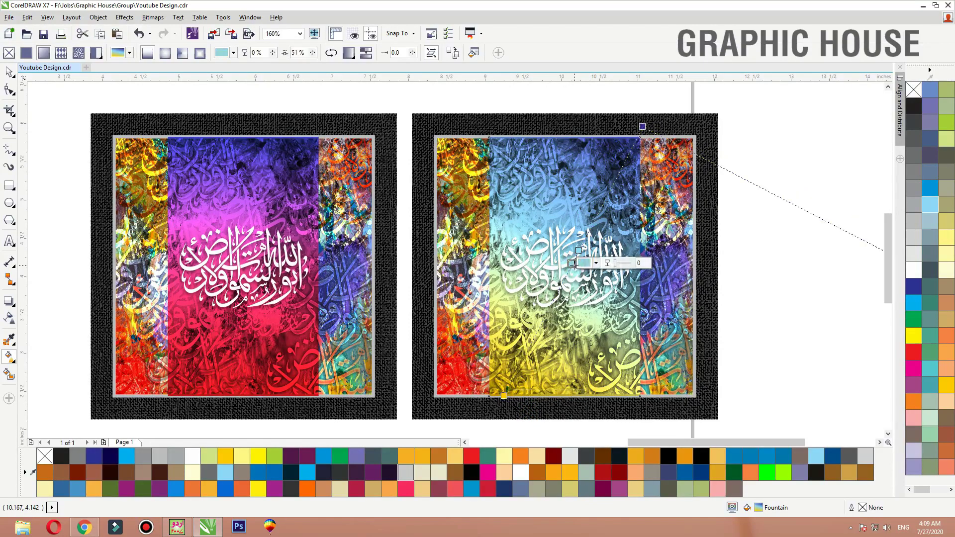
{"action": "left_click", "coordinate": [917, 106]}
{"action": "key", "text": "ctrl+z"}
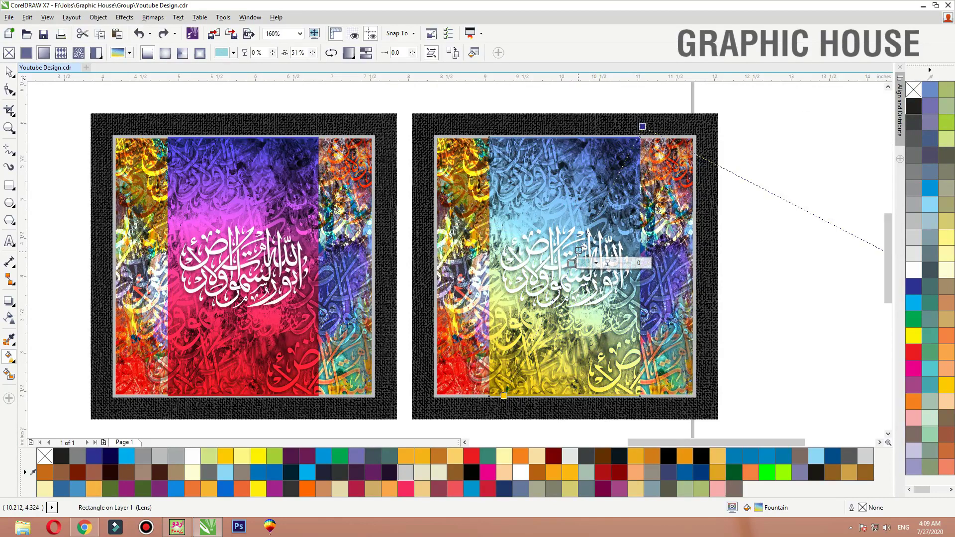
{"action": "left_click", "coordinate": [573, 264]}
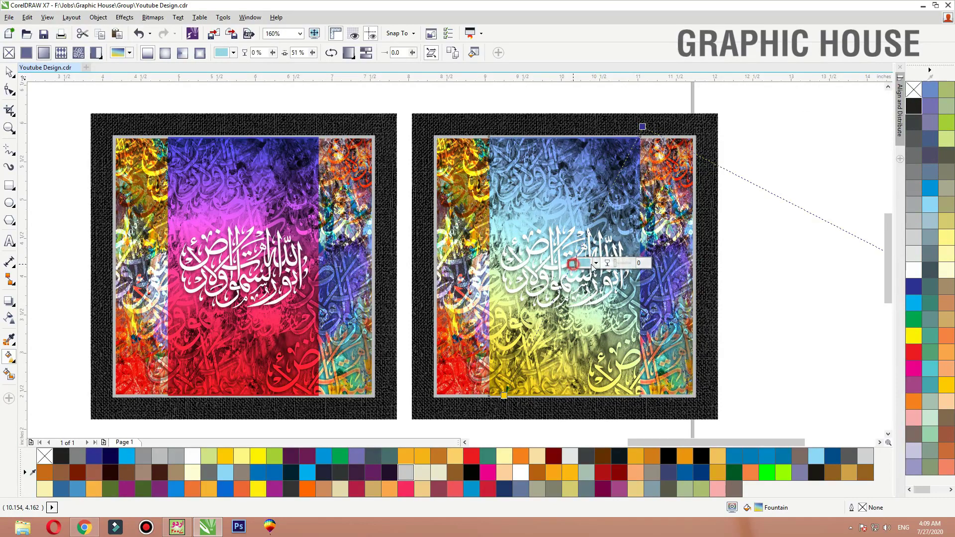
{"action": "left_click", "coordinate": [913, 286]}
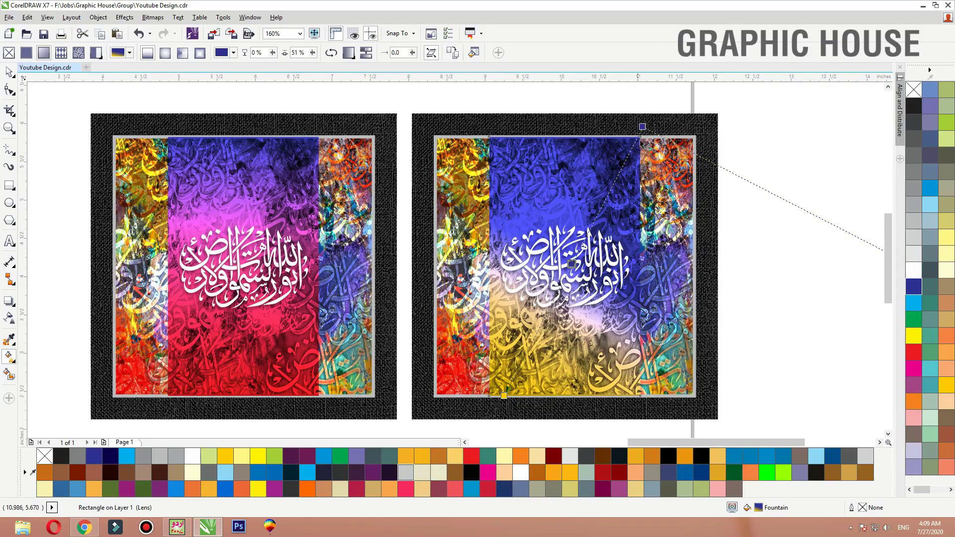
Set the start colour of the duplicate panel's fill to light blue, move the dark blue node to 55%, and deselect the panel.
{"action": "left_click", "coordinate": [933, 204]}
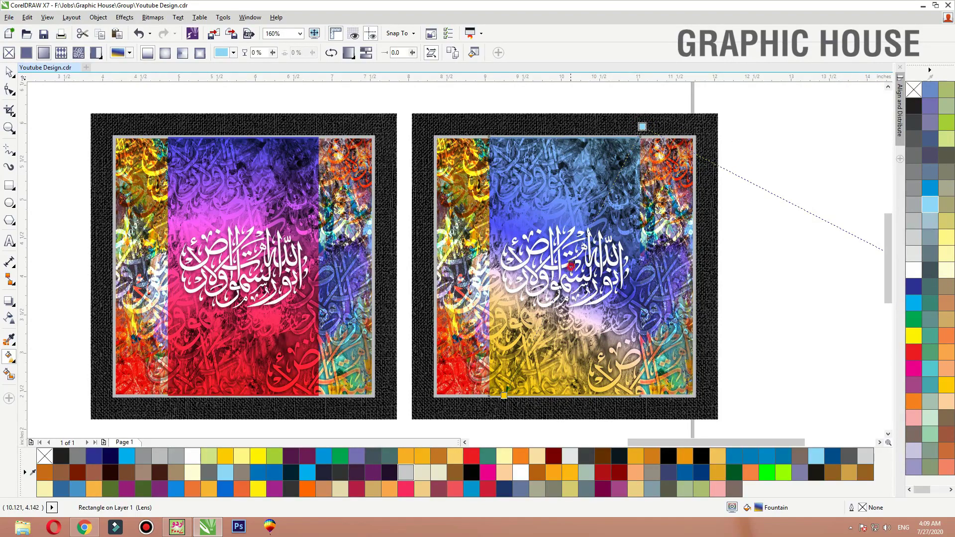
{"action": "mouse_move", "coordinate": [571, 266]}
{"action": "left_mouse_down"}
{"action": "mouse_move", "coordinate": [562, 282]}
{"action": "mouse_move", "coordinate": [566, 274]}
{"action": "left_mouse_up"}
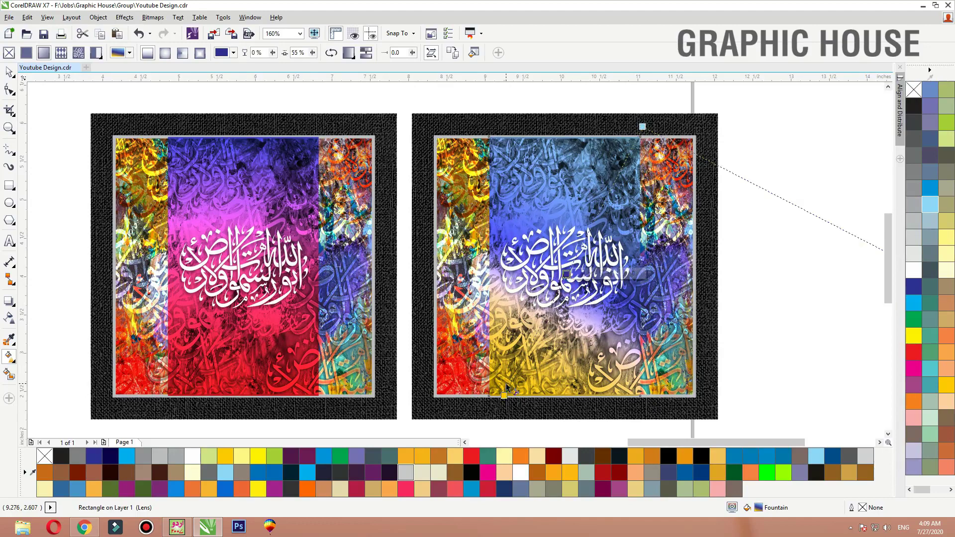
{"action": "key", "text": "space"}
{"action": "left_click", "coordinate": [790, 264]}
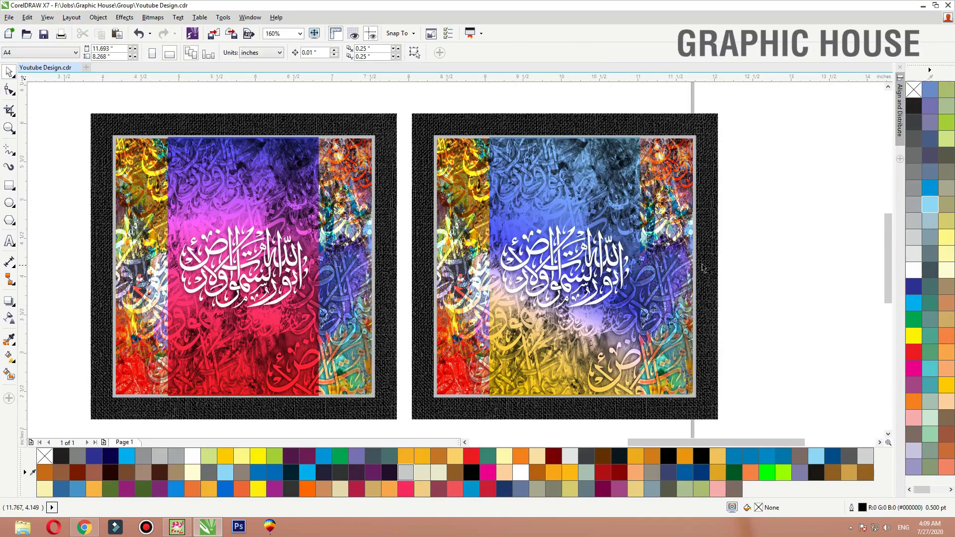
Set the end colour of the original panel's fountain fill to bright blue and deselect everything.
{"action": "left_click", "coordinate": [264, 226]}
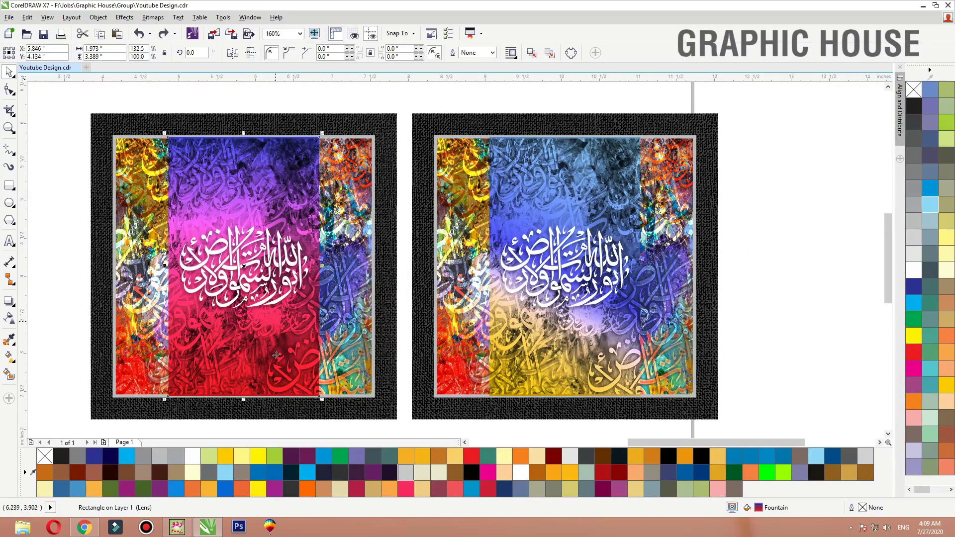
{"action": "key", "text": "g"}
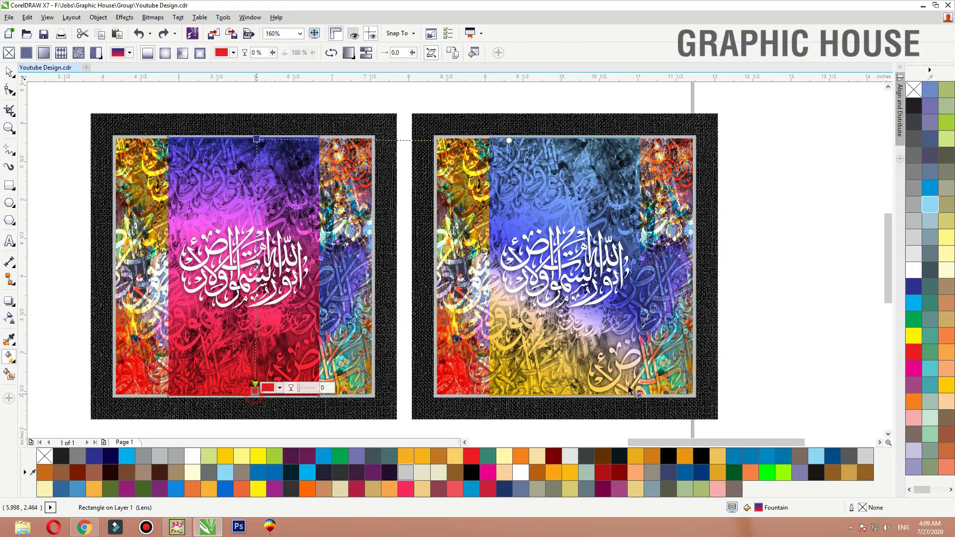
{"action": "left_click", "coordinate": [928, 191]}
{"action": "key", "text": "space"}
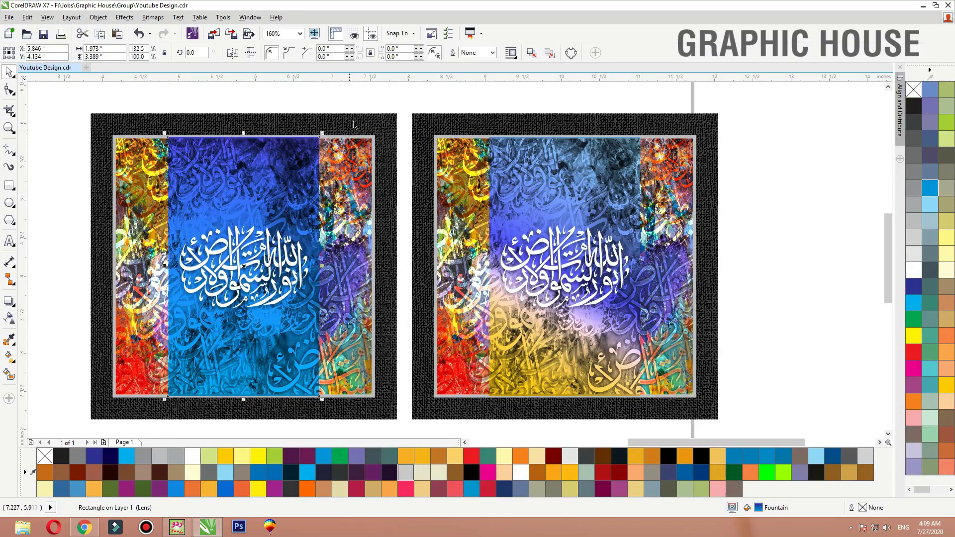
{"action": "left_click", "coordinate": [355, 121]}
{"action": "key", "text": "shift+F2"}
{"action": "left_click", "coordinate": [156, 264]}
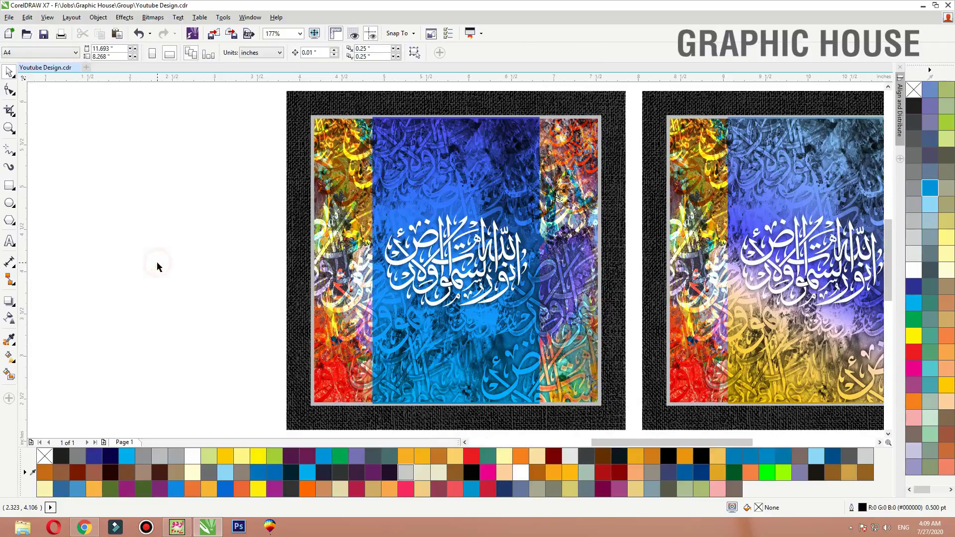
Switch to Chrome and search Google Images for "islamic texture".
{"action": "left_click", "coordinate": [77, 535]}
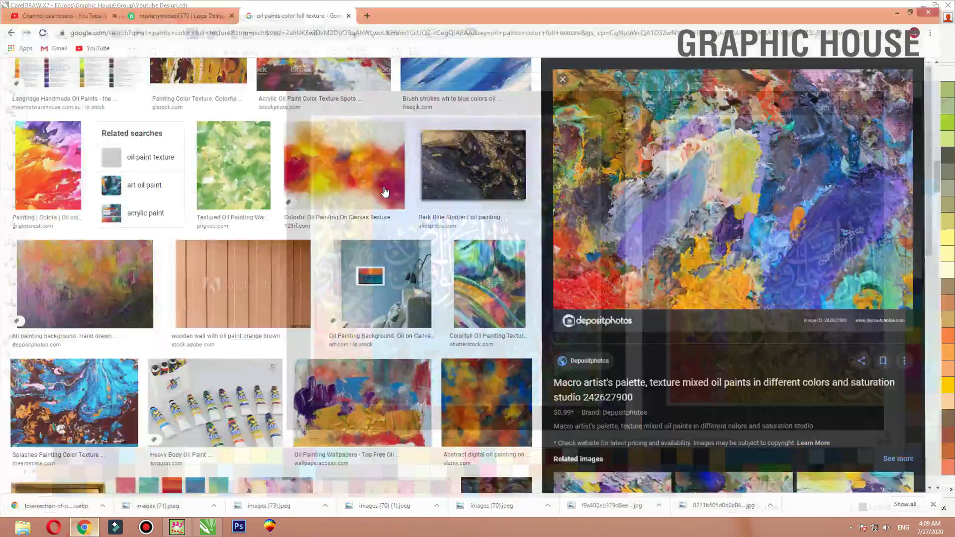
{"action": "scroll", "coordinate": [309, 164], "scroll_direction": "up", "scroll_amount": 15}
{"action": "scroll", "coordinate": [142, 148], "scroll_direction": "up", "scroll_amount": 10}
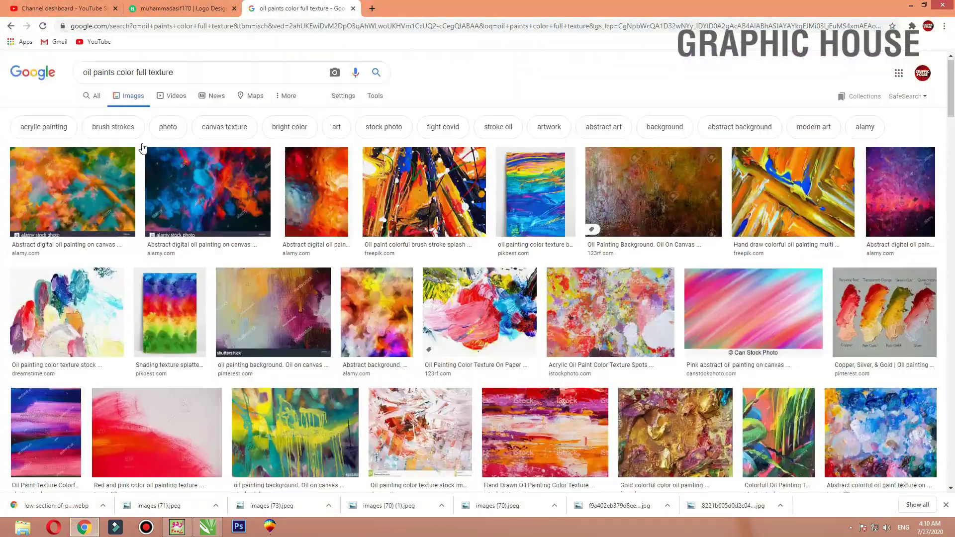
{"action": "triple_click", "coordinate": [177, 75]}
{"action": "type", "text": "is"}
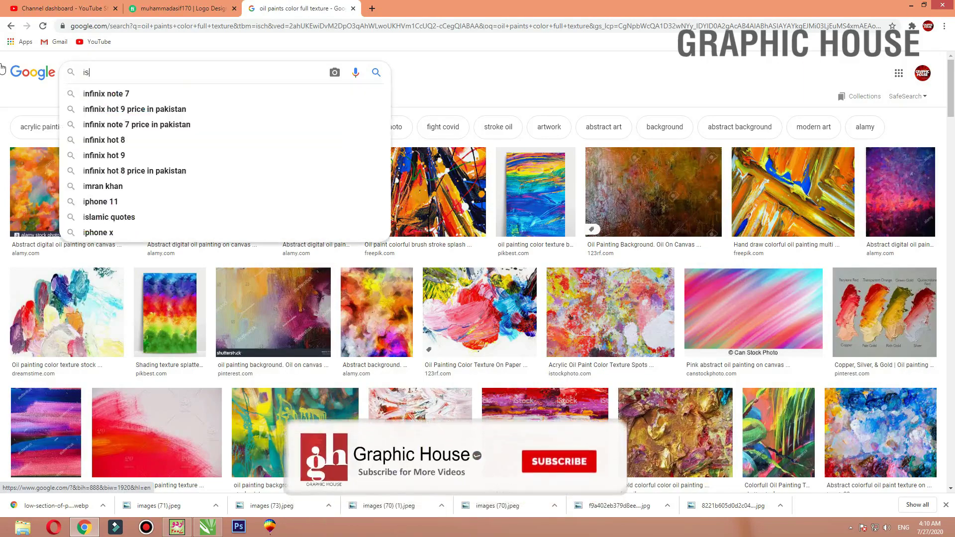
{"action": "type", "text": "lmic tex"}
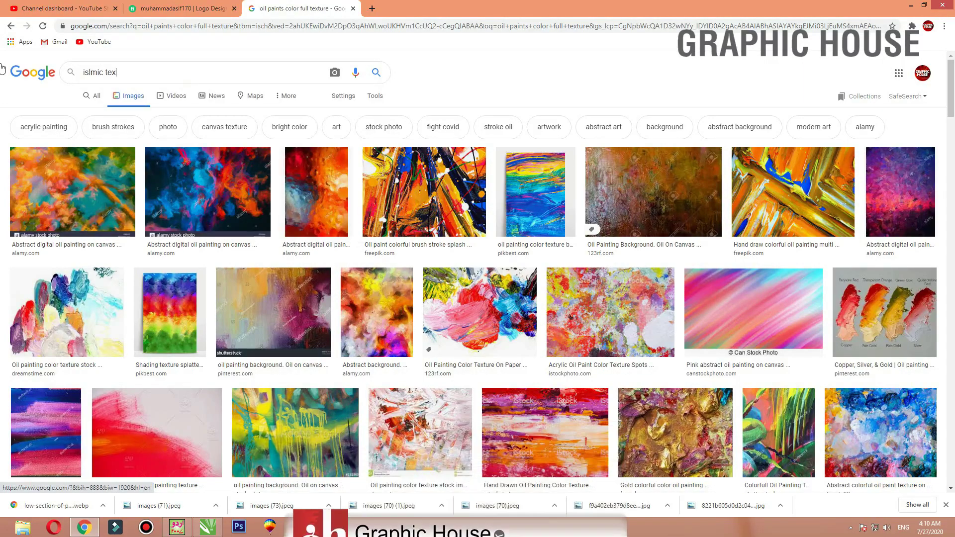
{"action": "type", "text": "tuer"}
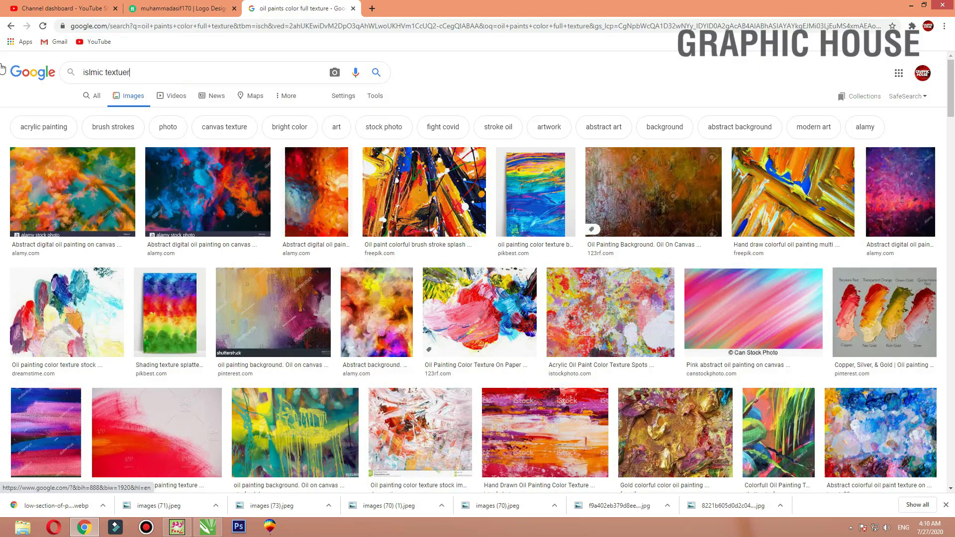
{"action": "key", "text": "Return"}
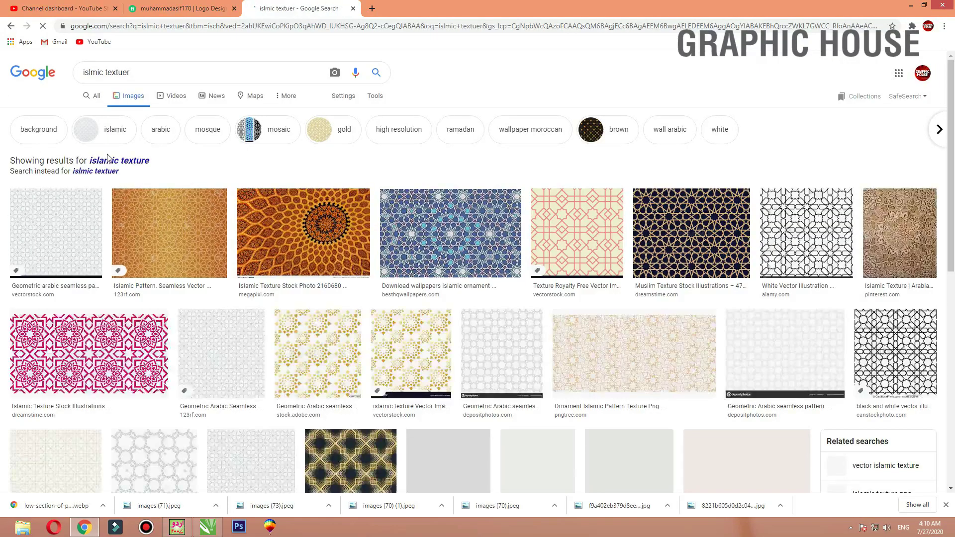
{"action": "left_click", "coordinate": [143, 162]}
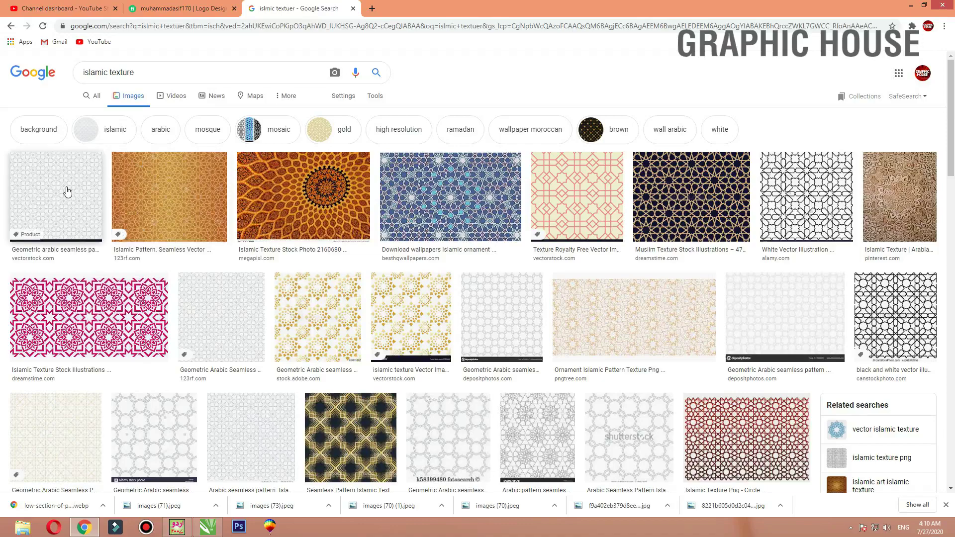
Browse the related carved Islamic textures, open the golden "The Religious Influence | Fusion" image and copy it.
{"action": "left_click", "coordinate": [898, 199]}
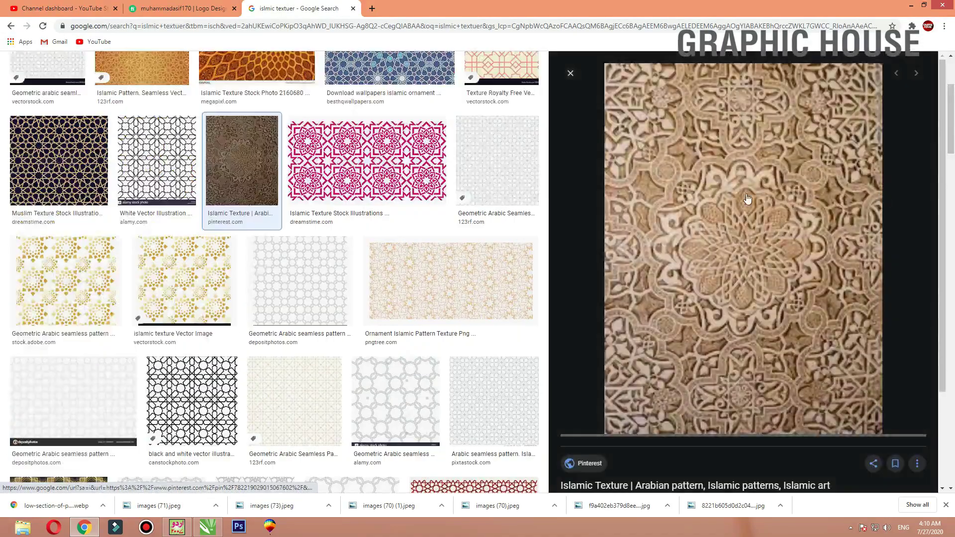
{"action": "scroll", "coordinate": [741, 215], "scroll_direction": "down", "scroll_amount": 10}
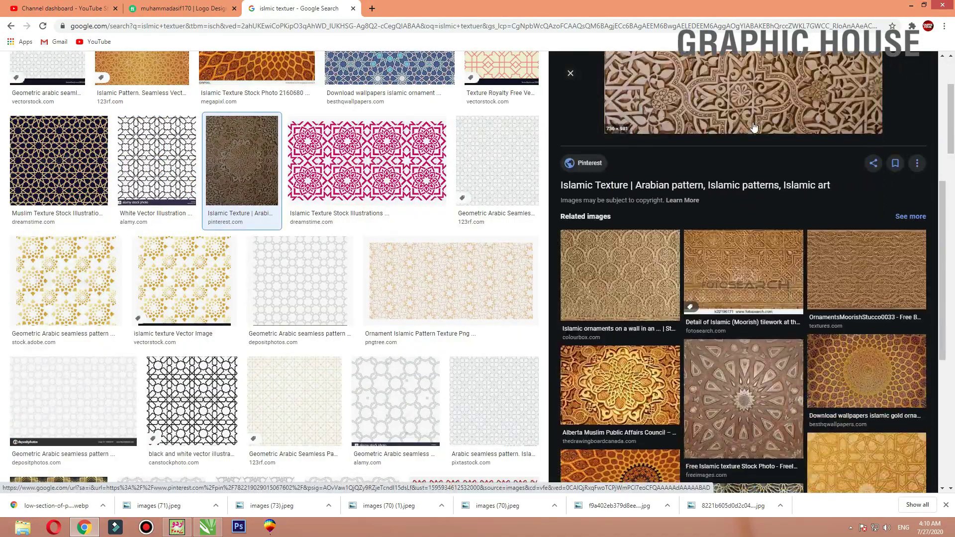
{"action": "left_click", "coordinate": [629, 187]}
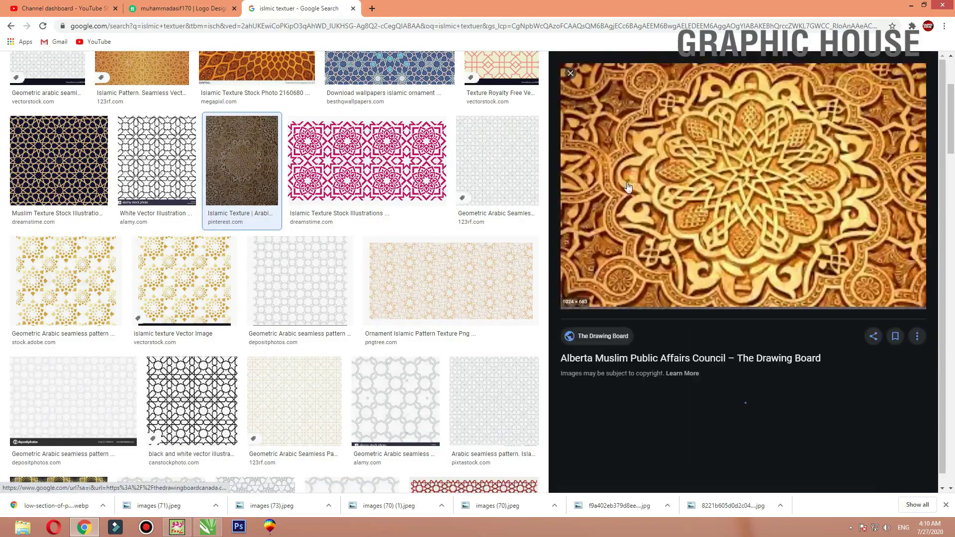
{"action": "scroll", "coordinate": [719, 199], "scroll_direction": "down", "scroll_amount": 5}
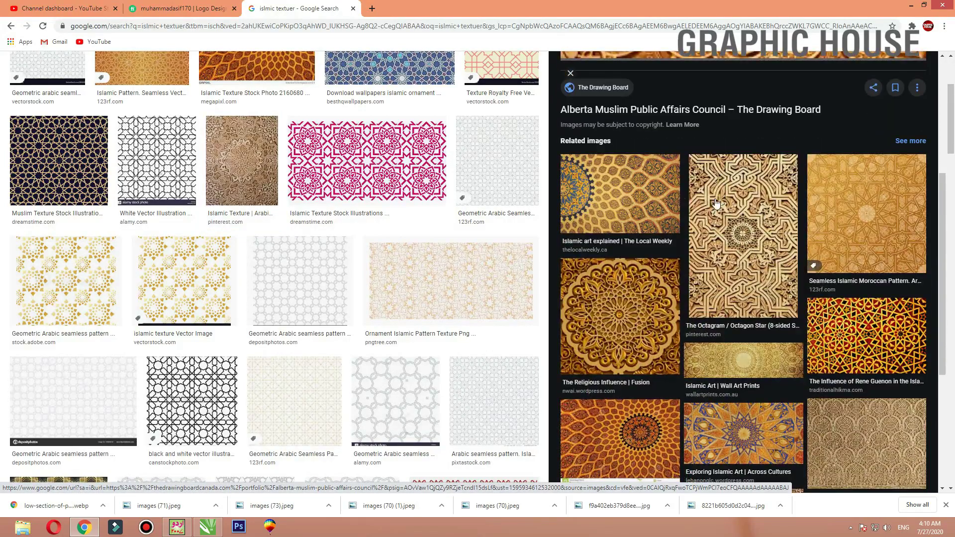
{"action": "scroll", "coordinate": [716, 203], "scroll_direction": "down", "scroll_amount": 2}
{"action": "scroll", "coordinate": [699, 204], "scroll_direction": "down", "scroll_amount": 4}
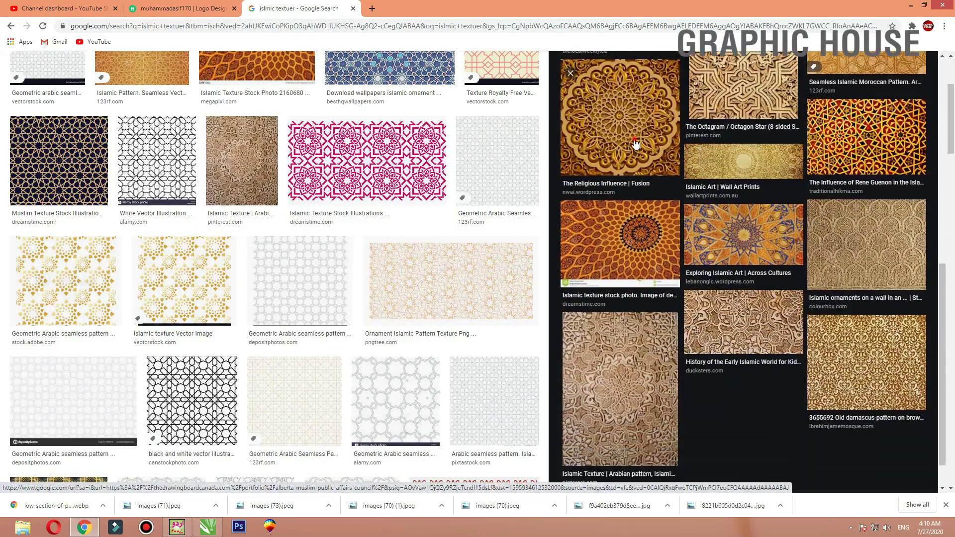
{"action": "left_click", "coordinate": [635, 144]}
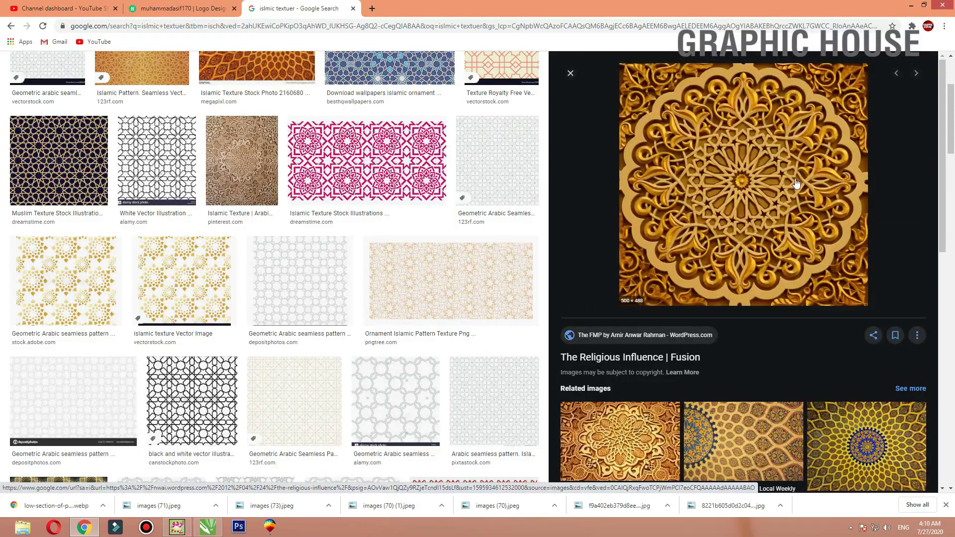
{"action": "right_click", "coordinate": [750, 191]}
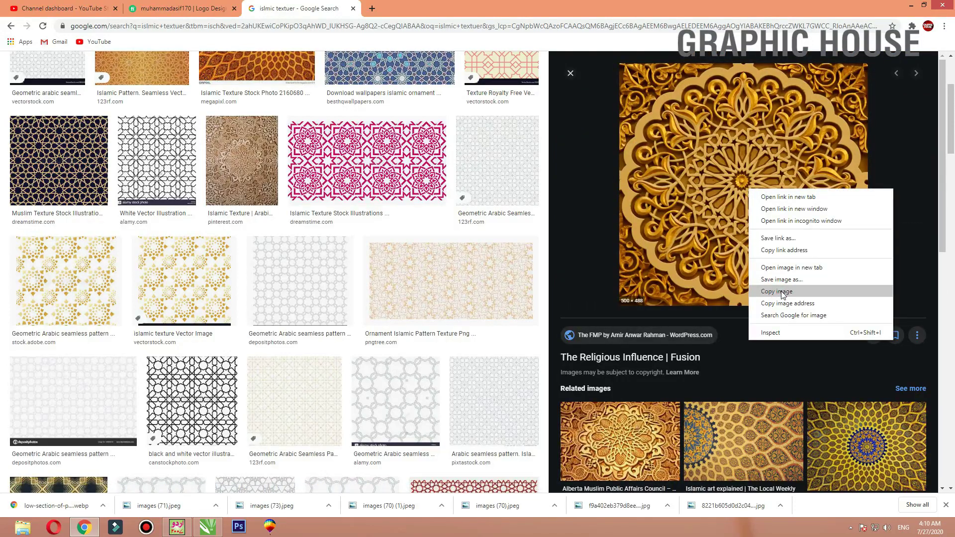
{"action": "left_click", "coordinate": [783, 292]}
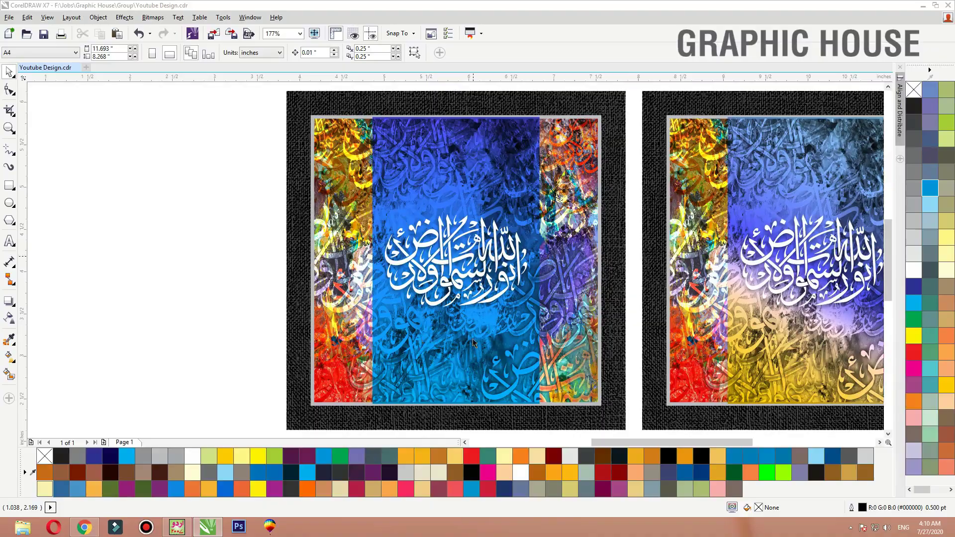
Switch to CorelDRAW, paste the carved texture, scale it to about 32.7% and place it over the lower part of the blue panel design.
{"action": "key", "text": "ctrl+v"}
{"action": "scroll", "coordinate": [419, 301], "scroll_direction": "down", "scroll_amount": 2}
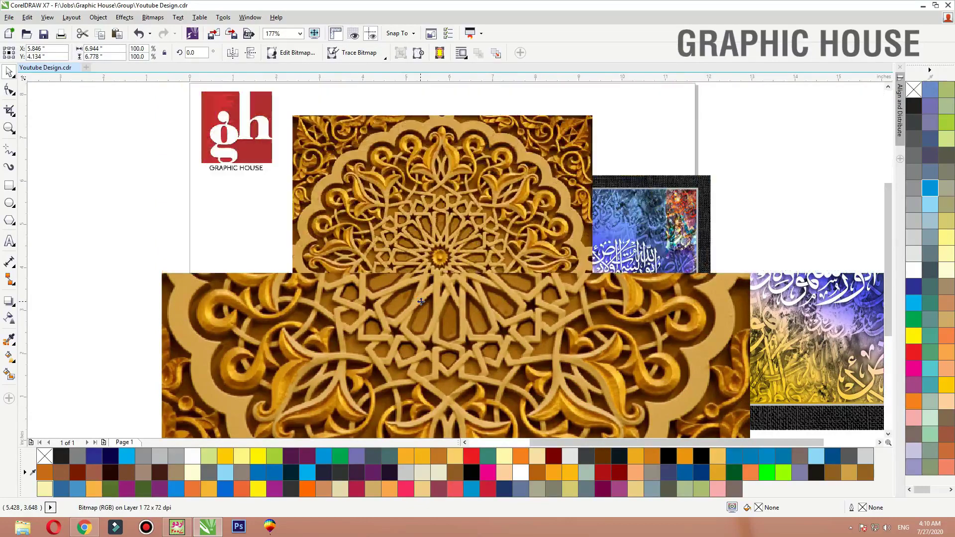
{"action": "left_click_drag", "start_coordinate": [595, 112], "coordinate": [494, 211]}
{"action": "left_click_drag", "start_coordinate": [465, 263], "coordinate": [464, 332]}
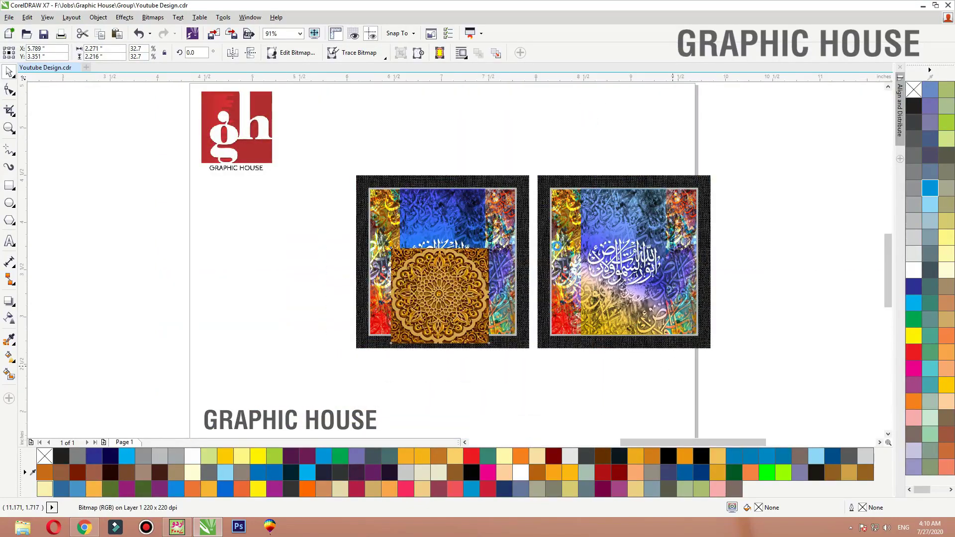
Try the Add, Difference and If Darker merge modes on the texture's transparency, and set the mode to Color.
{"action": "scroll", "coordinate": [475, 203], "scroll_direction": "up", "scroll_amount": 2}
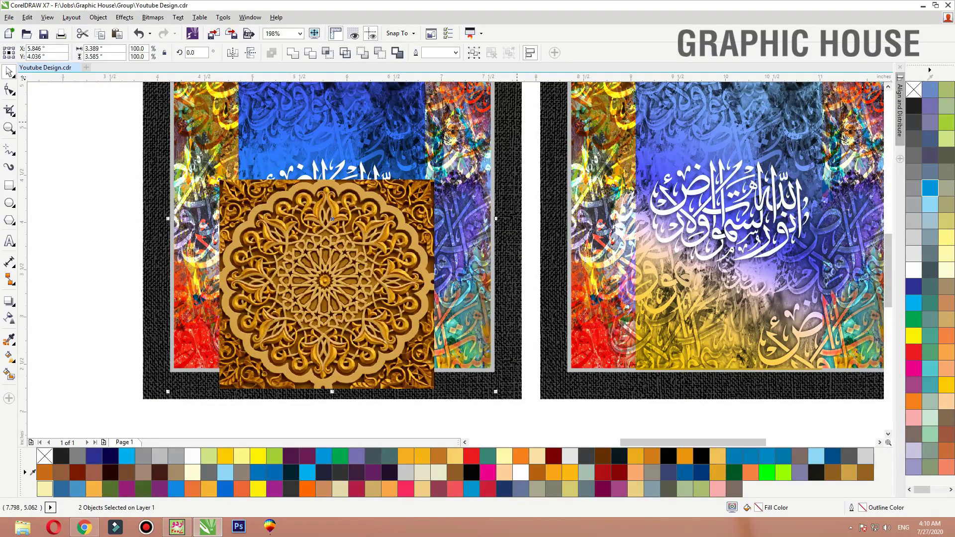
{"action": "left_click", "coordinate": [8, 318]}
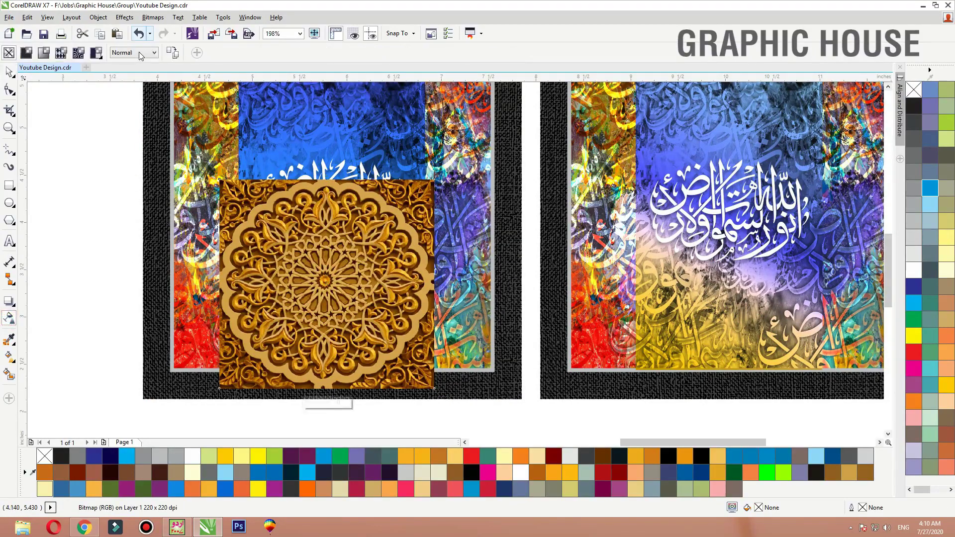
{"action": "left_click", "coordinate": [137, 52]}
{"action": "left_click", "coordinate": [130, 70]}
{"action": "left_click", "coordinate": [137, 52]}
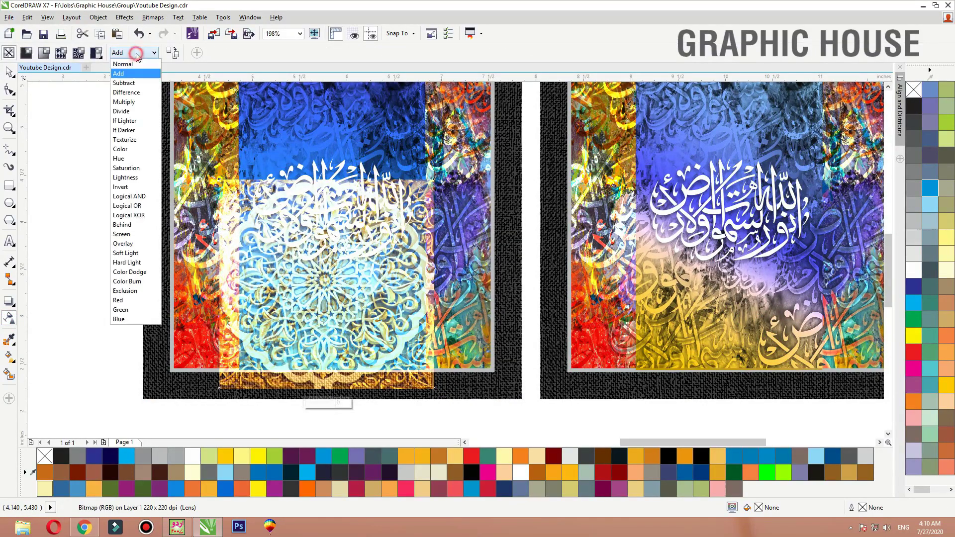
{"action": "left_click", "coordinate": [137, 93]}
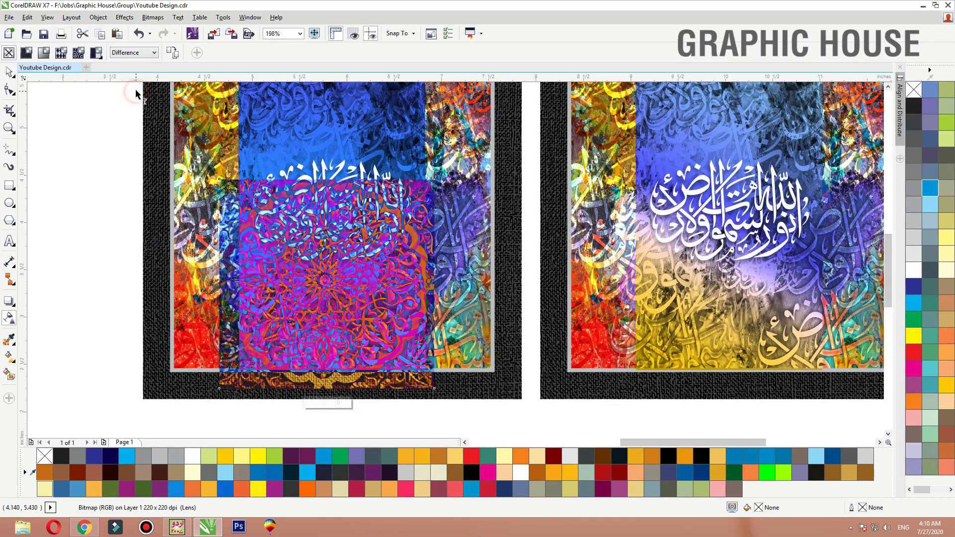
{"action": "left_click", "coordinate": [137, 53]}
{"action": "left_click", "coordinate": [131, 128]}
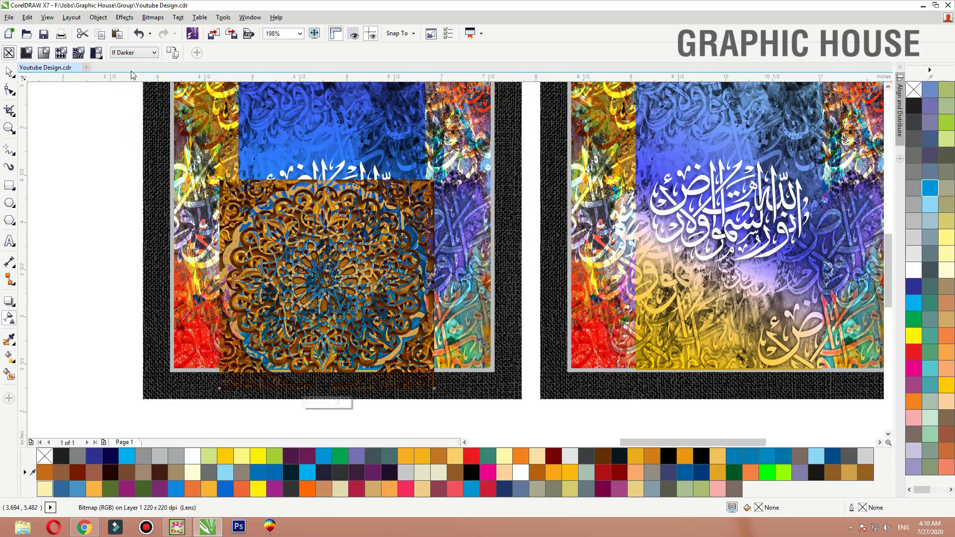
{"action": "left_click", "coordinate": [124, 53]}
{"action": "left_click", "coordinate": [126, 151]}
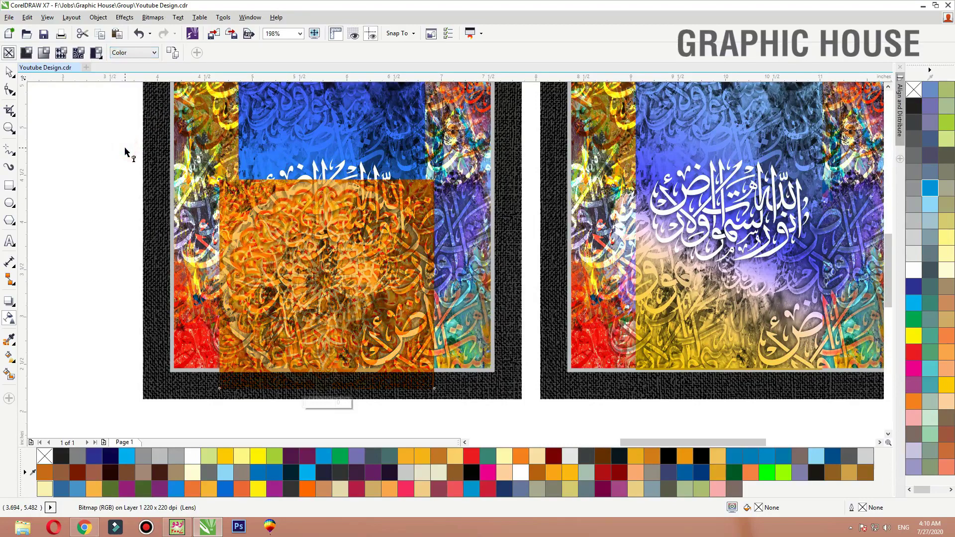
{"action": "key", "text": "space"}
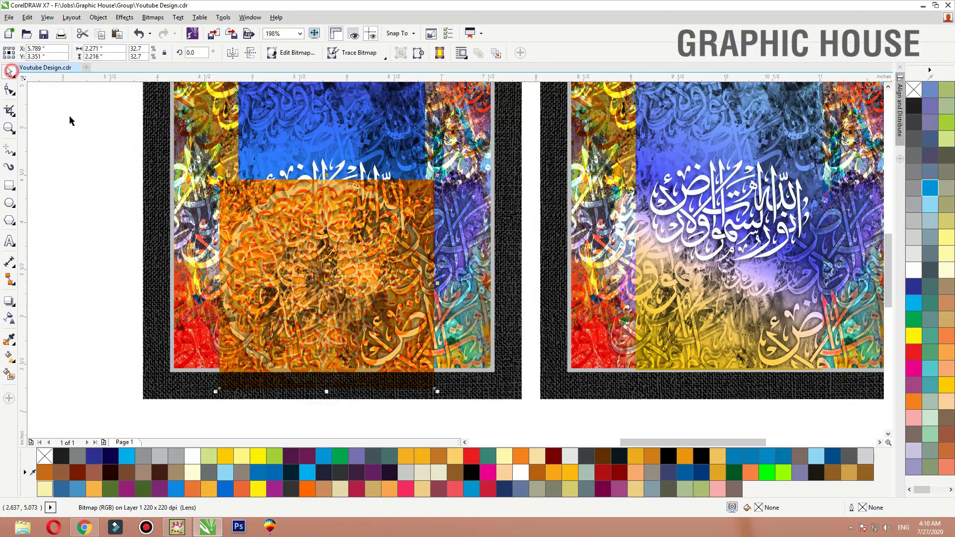
PowerClip the texture inside the picture rectangle of the blue panel design.
{"action": "right_click", "coordinate": [241, 198]}
{"action": "left_click", "coordinate": [273, 151]}
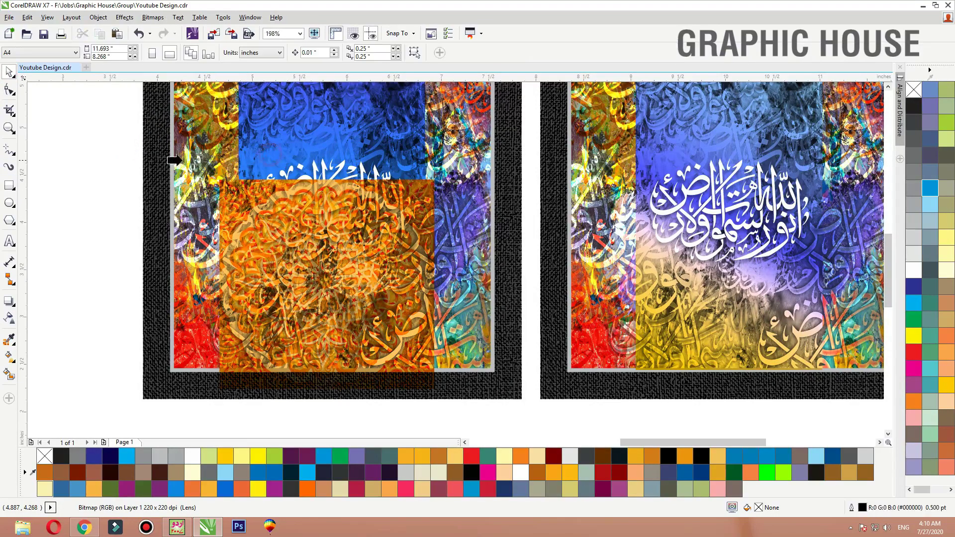
{"action": "left_click", "coordinate": [172, 156]}
Edit the PowerClip contents: move the texture down, enlarge it to about 57%, and finish editing.
{"action": "left_click", "coordinate": [261, 204], "text": "ctrl"}
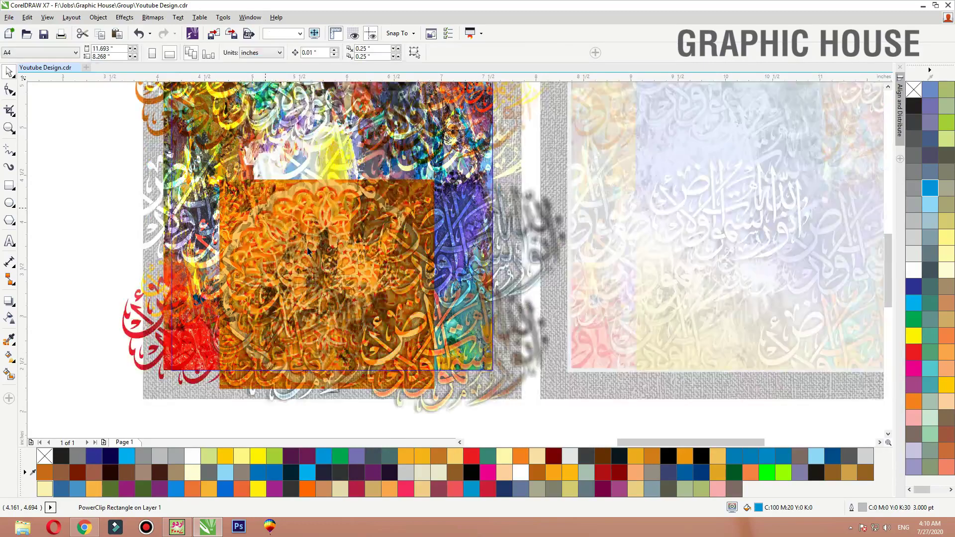
{"action": "scroll", "coordinate": [318, 270], "scroll_direction": "down", "scroll_amount": 1}
{"action": "left_click_drag", "start_coordinate": [324, 273], "coordinate": [323, 292]}
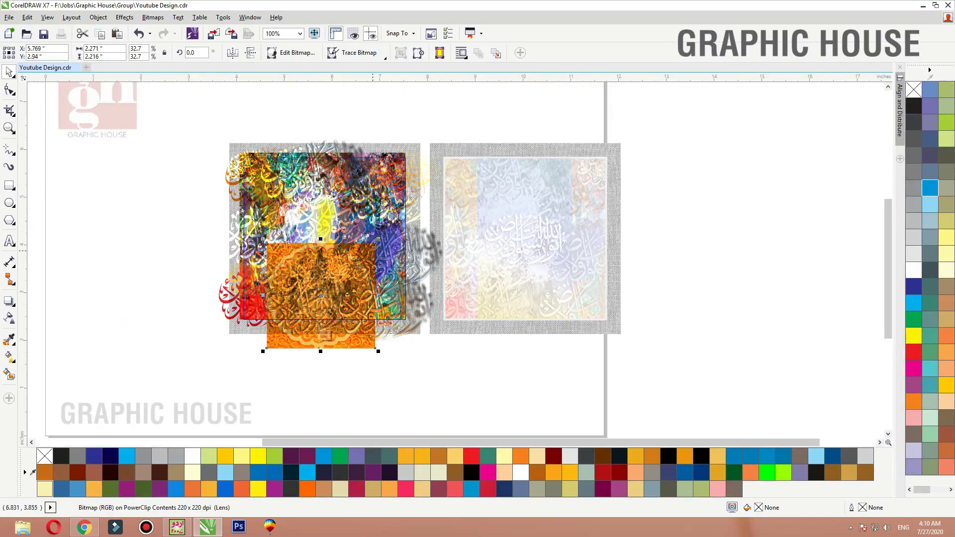
{"action": "left_click_drag", "start_coordinate": [380, 239], "coordinate": [432, 200]}
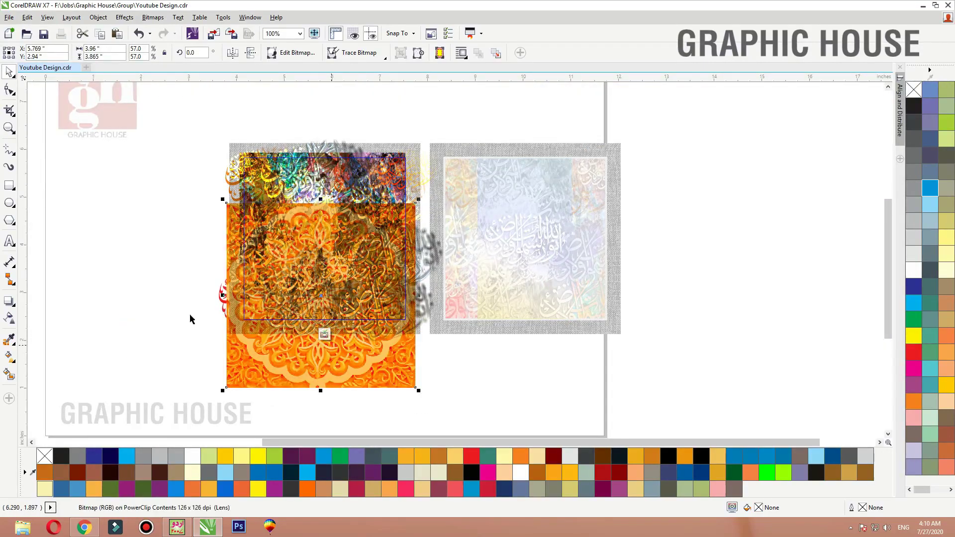
{"action": "left_click", "coordinate": [86, 265], "text": "ctrl"}
{"action": "key", "text": "shift+F2"}
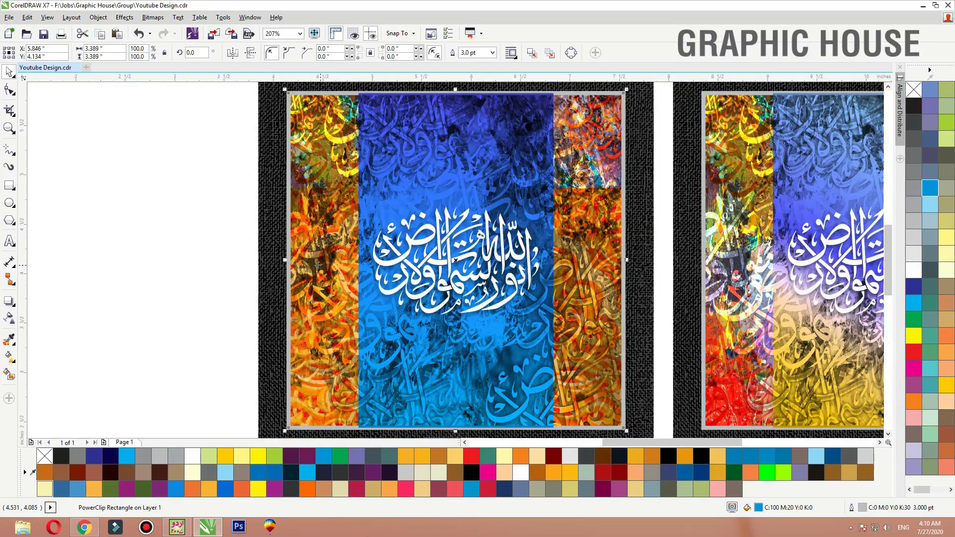
Reopen the PowerClip, fade the texture out towards its top with a linear transparency, shift it slightly up, and finish editing.
{"action": "scroll", "coordinate": [336, 264], "scroll_direction": "down", "scroll_amount": 1}
{"action": "left_click", "coordinate": [472, 313], "text": "ctrl"}
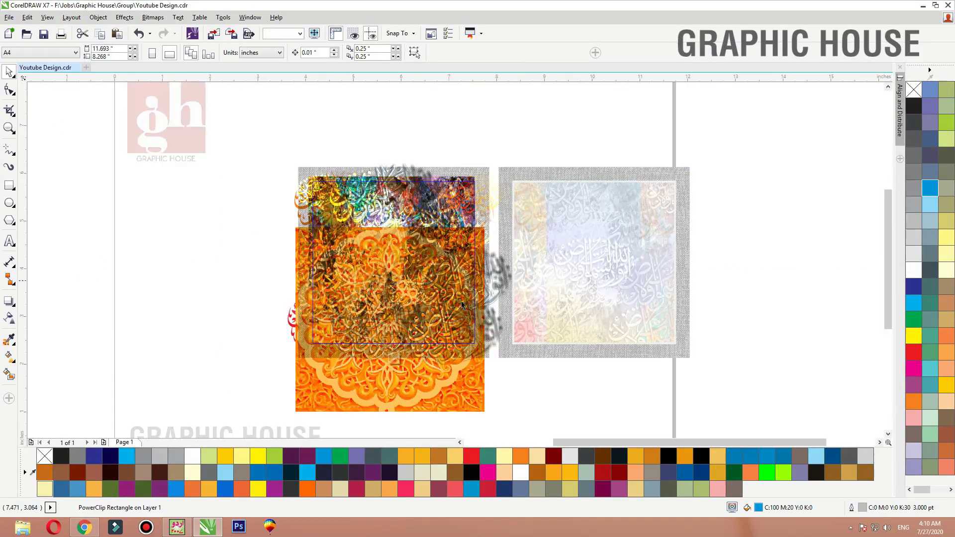
{"action": "left_click", "coordinate": [8, 317]}
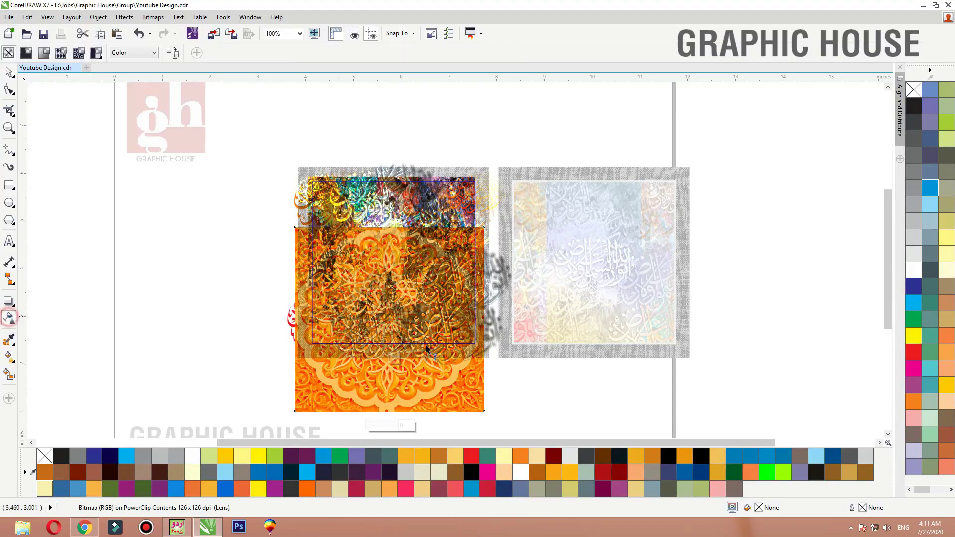
{"action": "left_click_drag", "start_coordinate": [383, 351], "coordinate": [383, 215]}
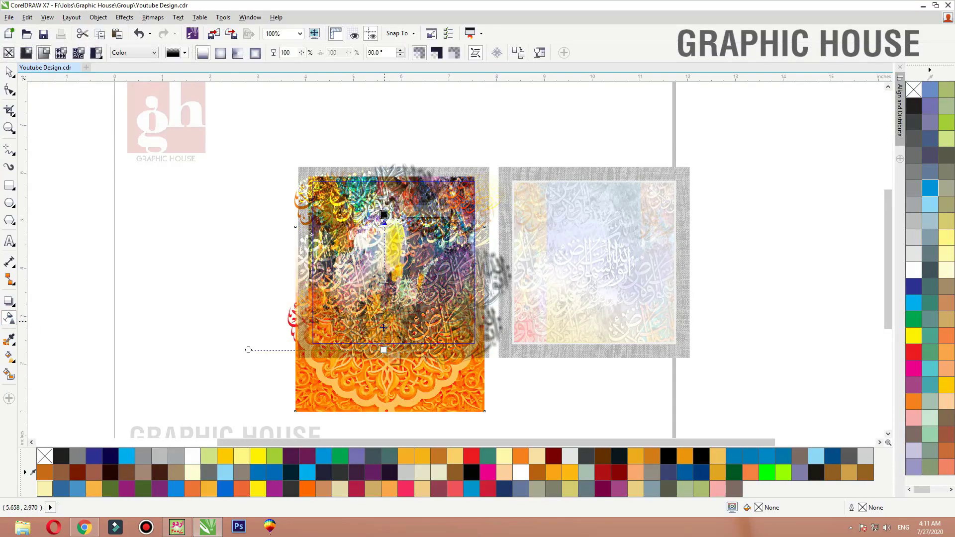
{"action": "left_click_drag", "start_coordinate": [383, 350], "coordinate": [381, 370]}
{"action": "key", "text": "space"}
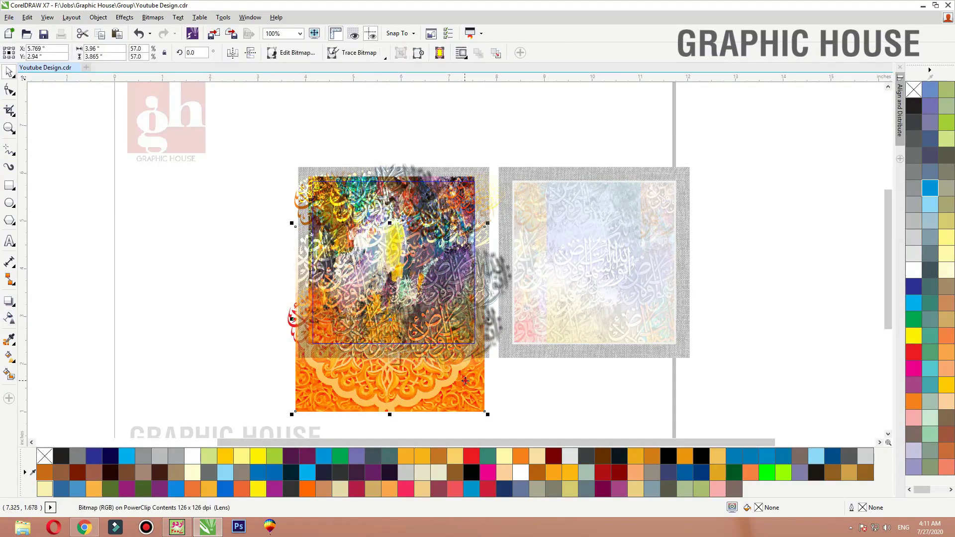
{"action": "left_click_drag", "start_coordinate": [465, 379], "coordinate": [465, 358]}
{"action": "left_click", "coordinate": [198, 326], "text": "ctrl"}
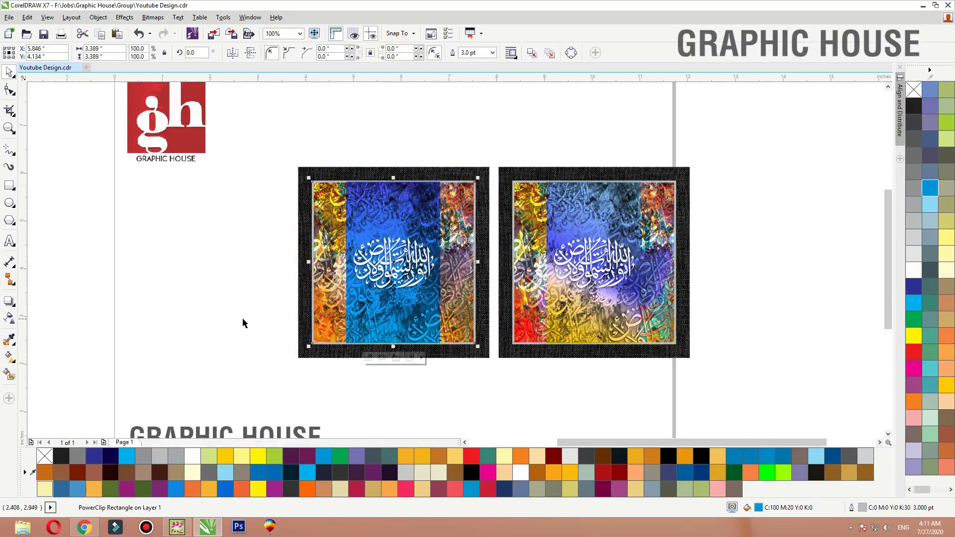
Open the PowerClip contents of the blue panel design and set the carved texture's transparency merge mode to Hue.
{"action": "key", "text": "F2"}
{"action": "left_click_drag", "start_coordinate": [233, 295], "coordinate": [538, 359]}
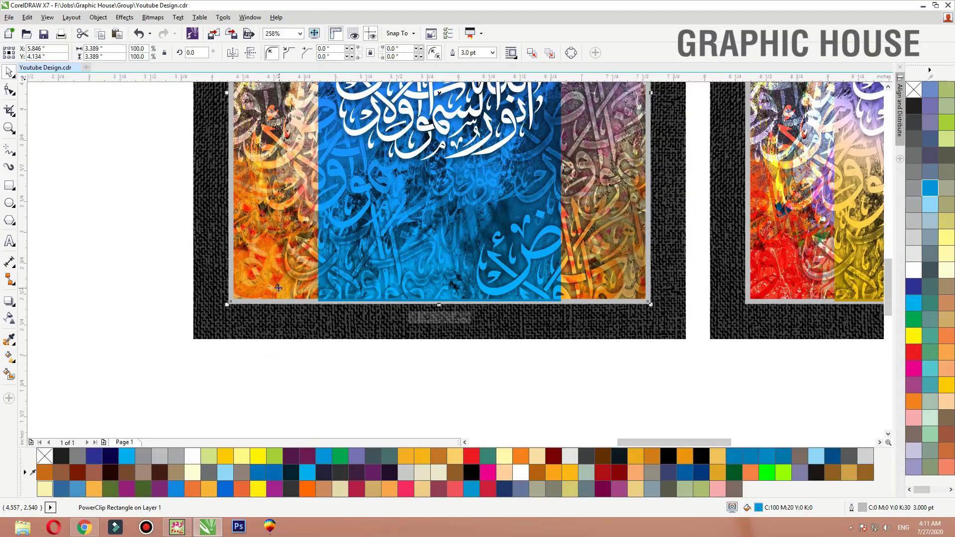
{"action": "left_click", "coordinate": [278, 288], "text": "ctrl"}
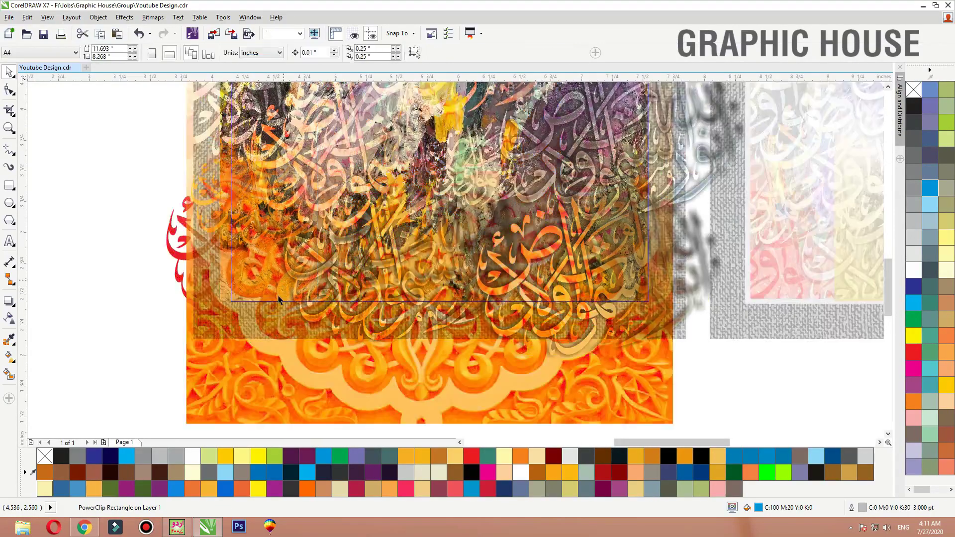
{"action": "left_click", "coordinate": [10, 317]}
{"action": "left_click", "coordinate": [135, 54]}
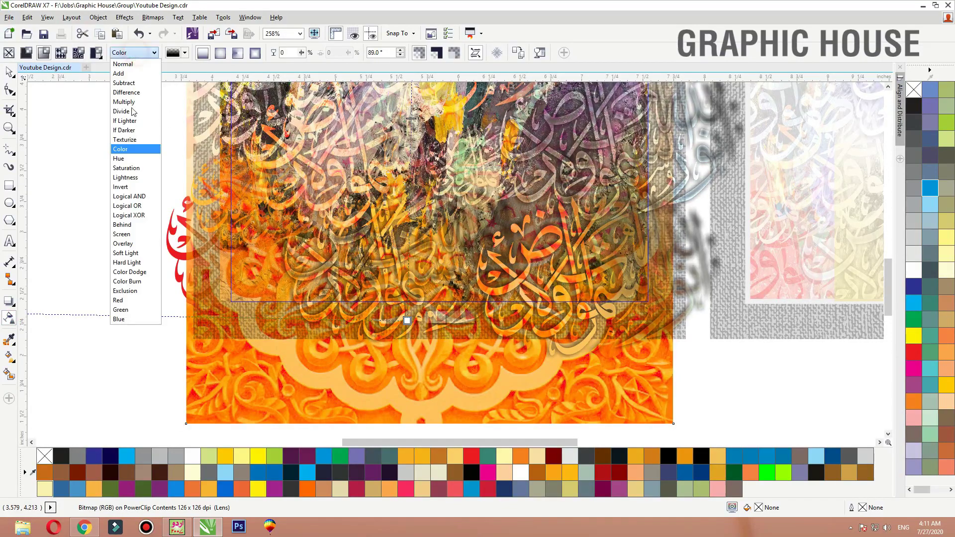
{"action": "left_click", "coordinate": [126, 158]}
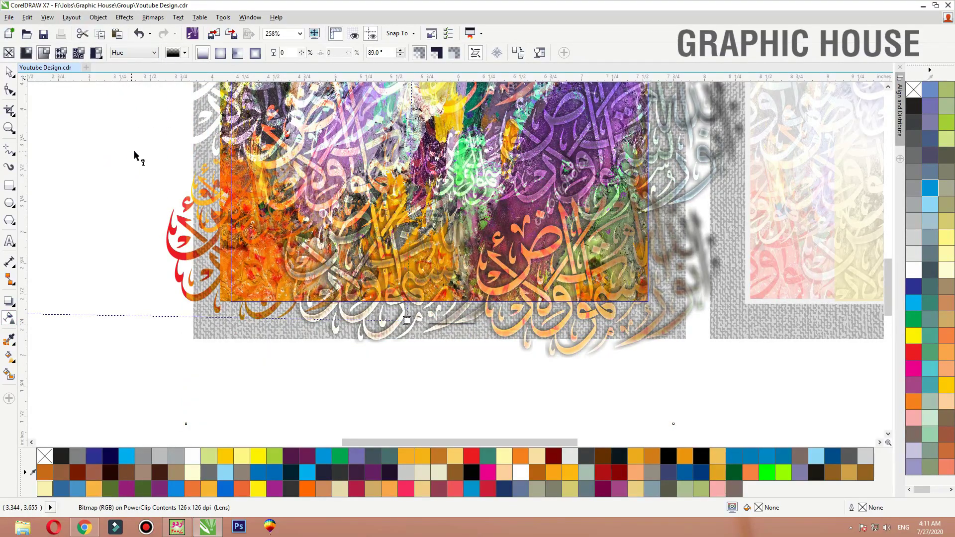
Try the Saturation, Invert, Logical AND, Overlay, Subtract and Difference merge modes on the carved texture's transparency.
{"action": "left_click", "coordinate": [140, 51]}
{"action": "left_click", "coordinate": [129, 164]}
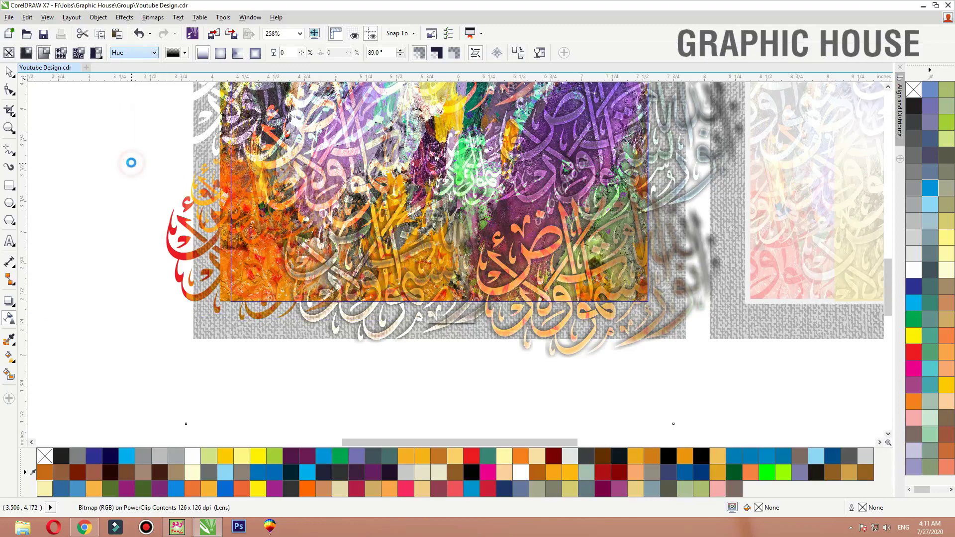
{"action": "left_click", "coordinate": [134, 53]}
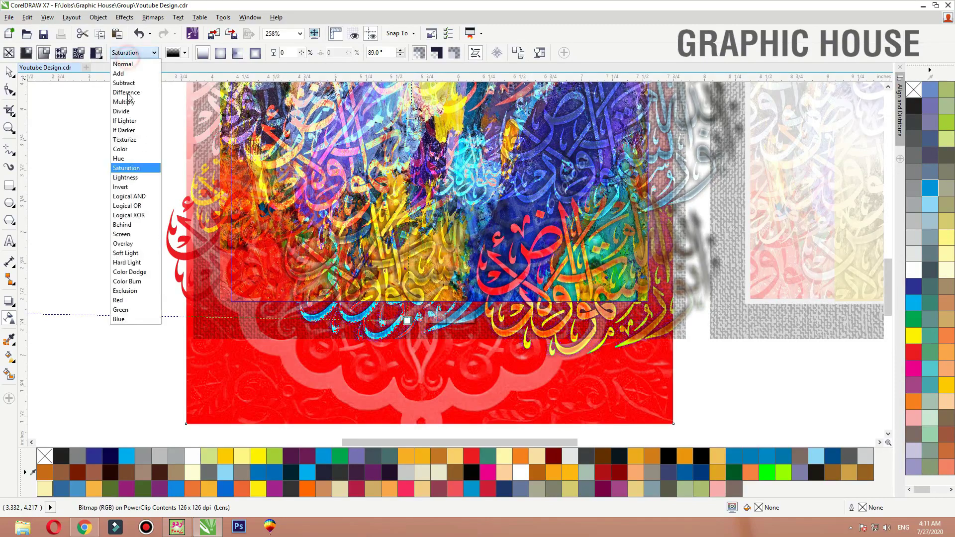
{"action": "left_click", "coordinate": [127, 184]}
{"action": "left_click", "coordinate": [137, 55]}
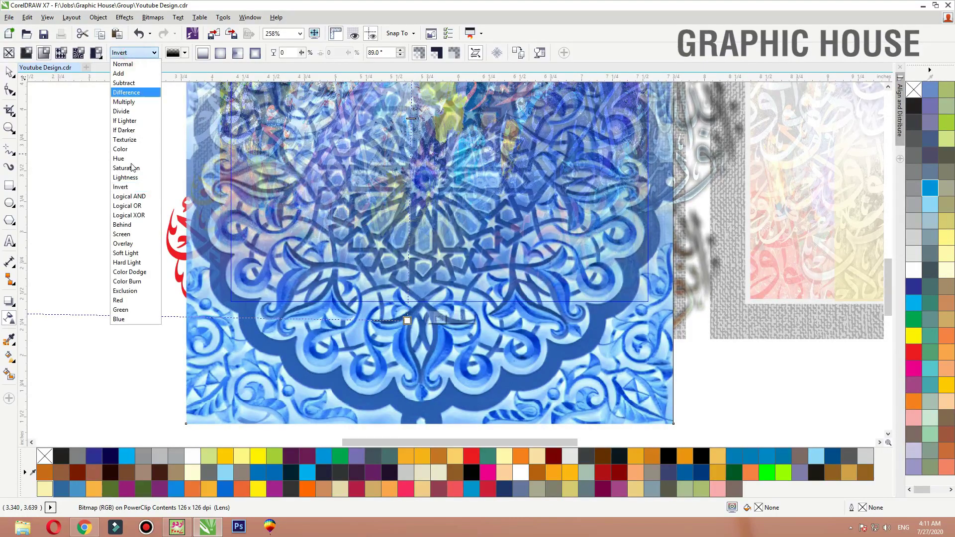
{"action": "left_click", "coordinate": [128, 186]}
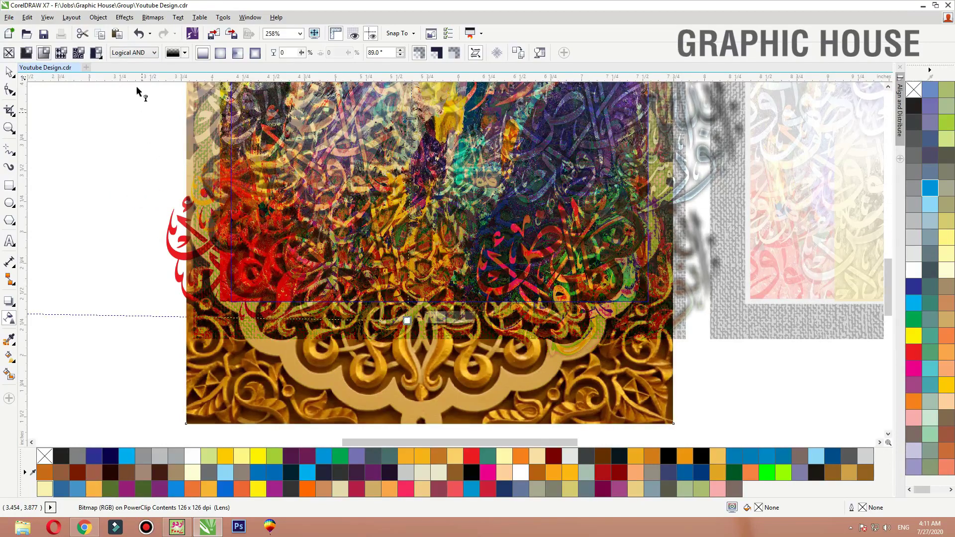
{"action": "left_click", "coordinate": [136, 52]}
{"action": "left_click", "coordinate": [126, 243]}
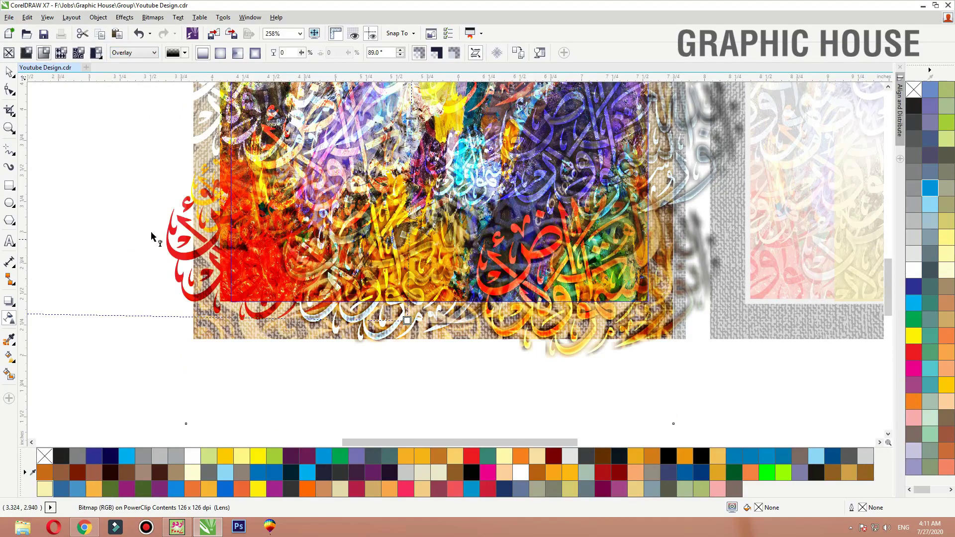
{"action": "left_click", "coordinate": [135, 53]}
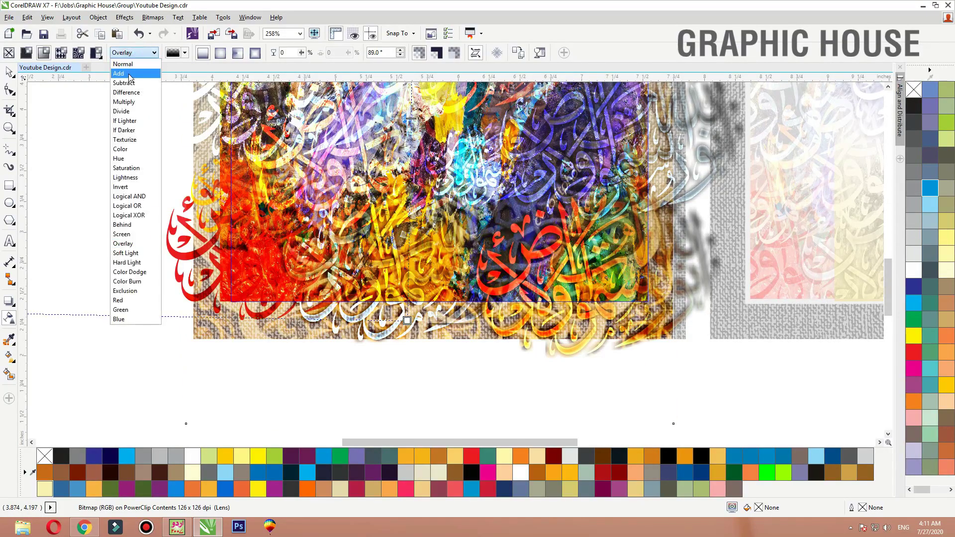
{"action": "left_click", "coordinate": [124, 80]}
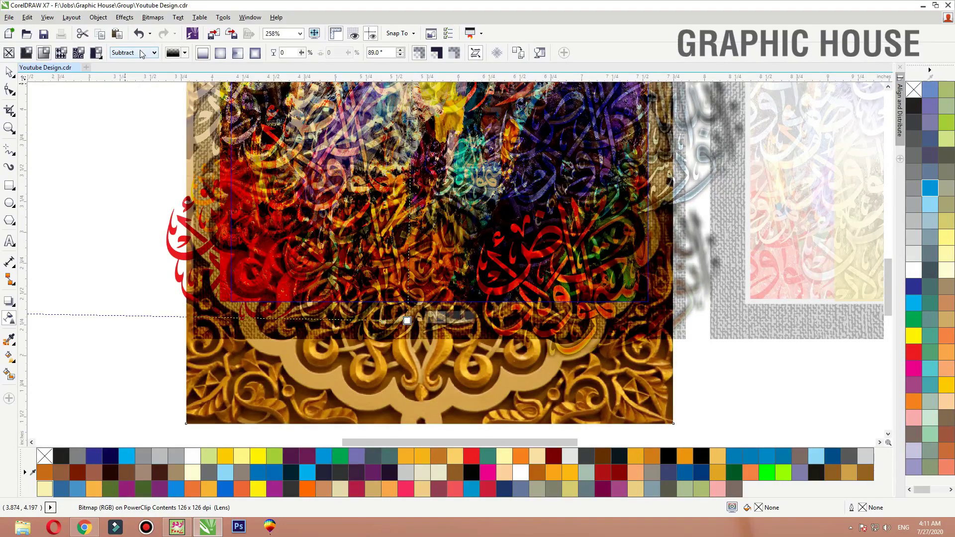
{"action": "left_click", "coordinate": [142, 53]}
{"action": "left_click", "coordinate": [135, 90]}
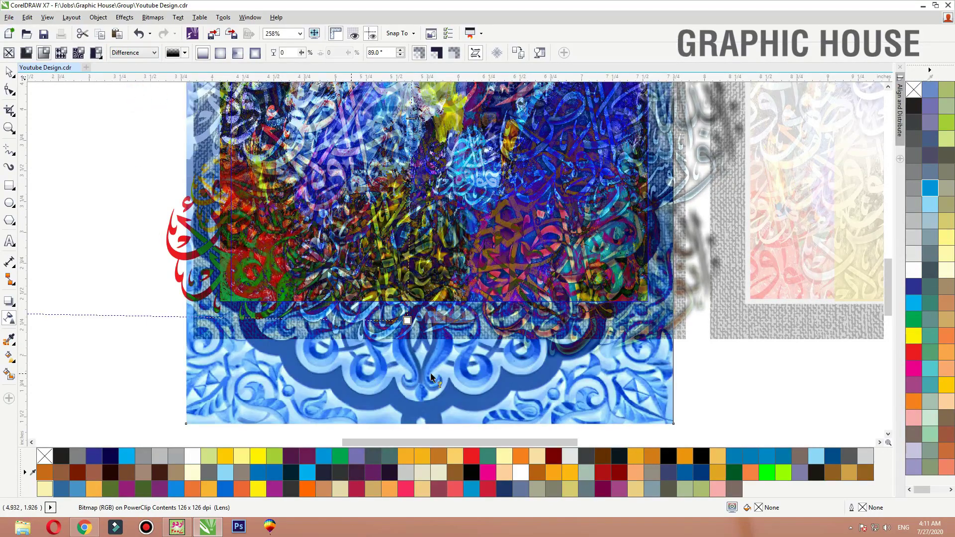
Set the carved texture's transparency merge mode to Multiply and finish editing the PowerClip.
{"action": "left_click", "coordinate": [119, 53]}
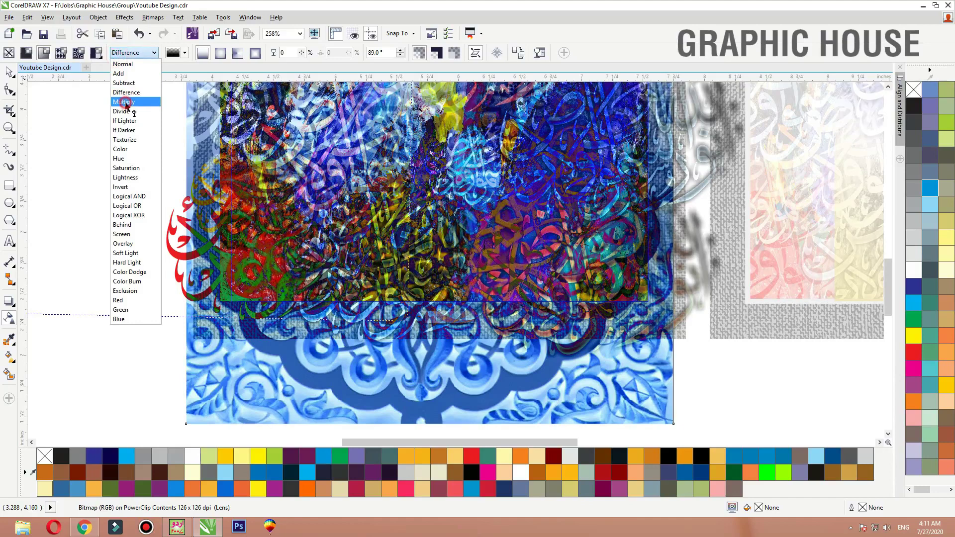
{"action": "left_click", "coordinate": [125, 103]}
{"action": "left_click", "coordinate": [9, 73]}
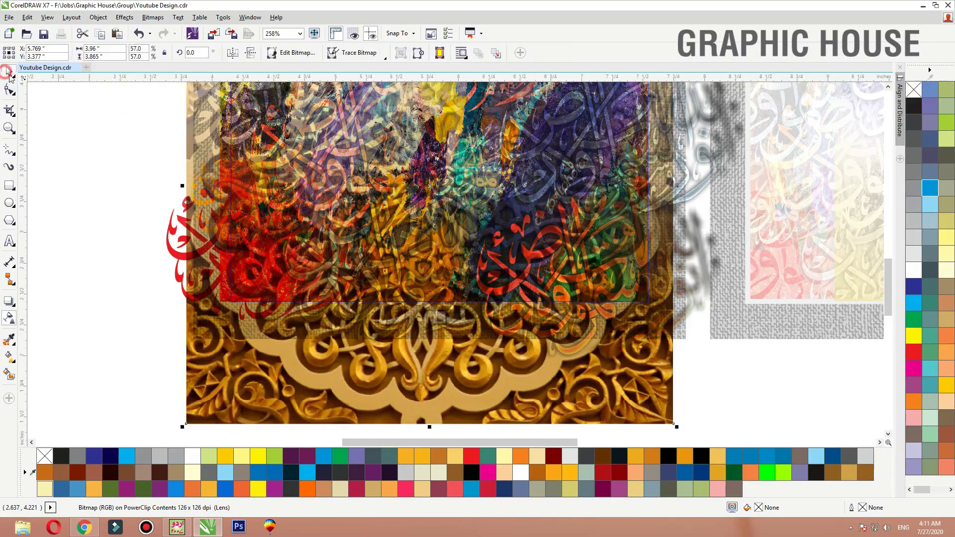
{"action": "scroll", "coordinate": [308, 281], "scroll_direction": "down", "scroll_amount": 2}
{"action": "left_click", "coordinate": [531, 347], "text": "ctrl"}
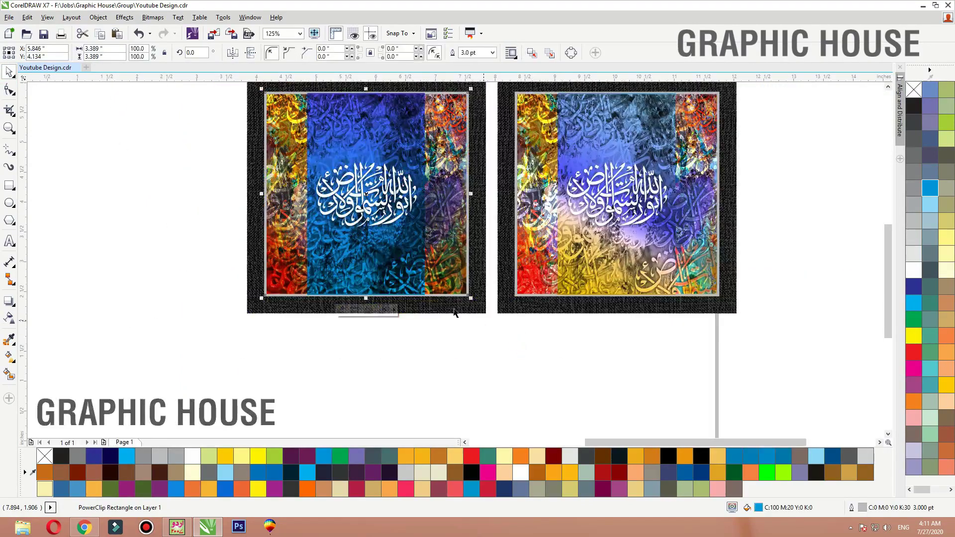
{"action": "left_click", "coordinate": [480, 342]}
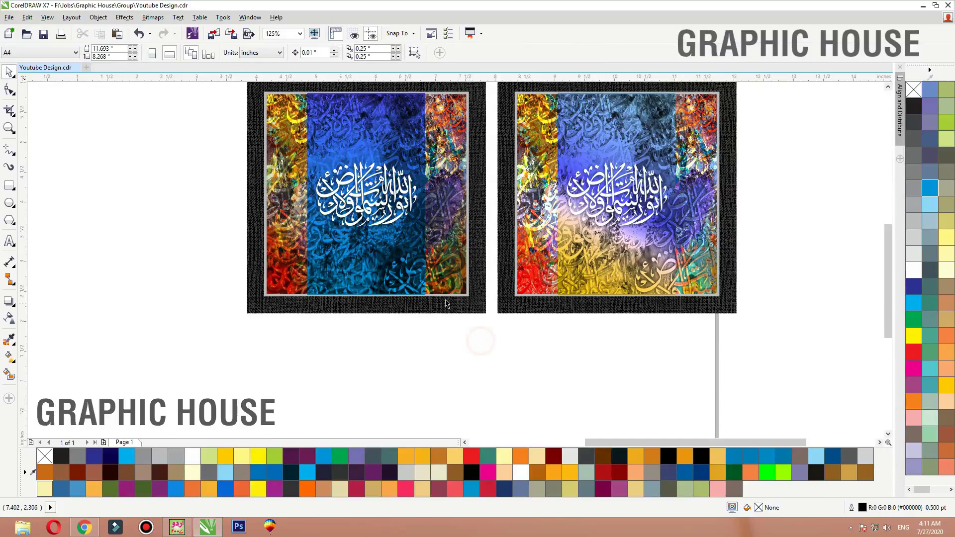
Reopen the blue panel design's PowerClip contents and select the oil paint bitmap, undoing any trial moves.
{"action": "left_click", "coordinate": [454, 101]}
{"action": "left_click", "coordinate": [454, 101], "text": "ctrl"}
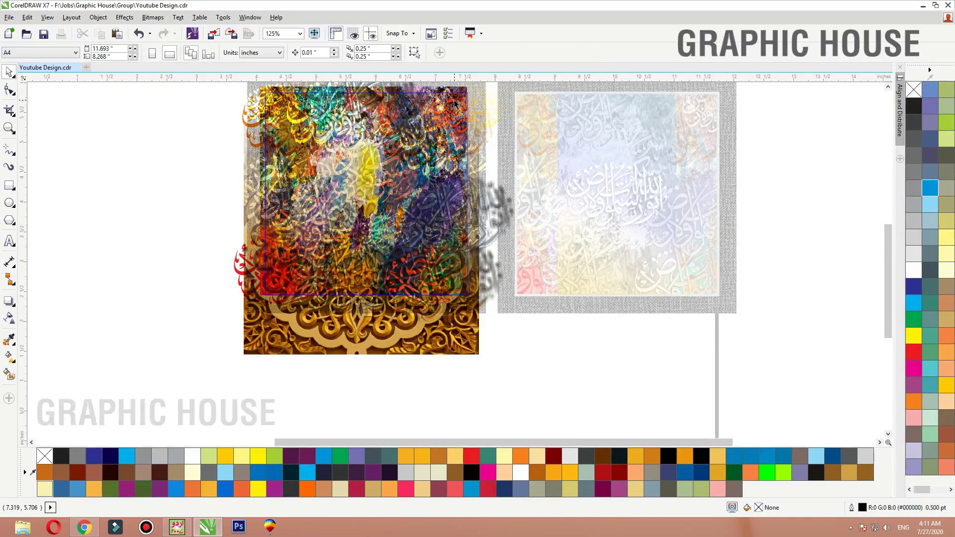
{"action": "scroll", "coordinate": [255, 90], "scroll_direction": "up", "scroll_amount": 1}
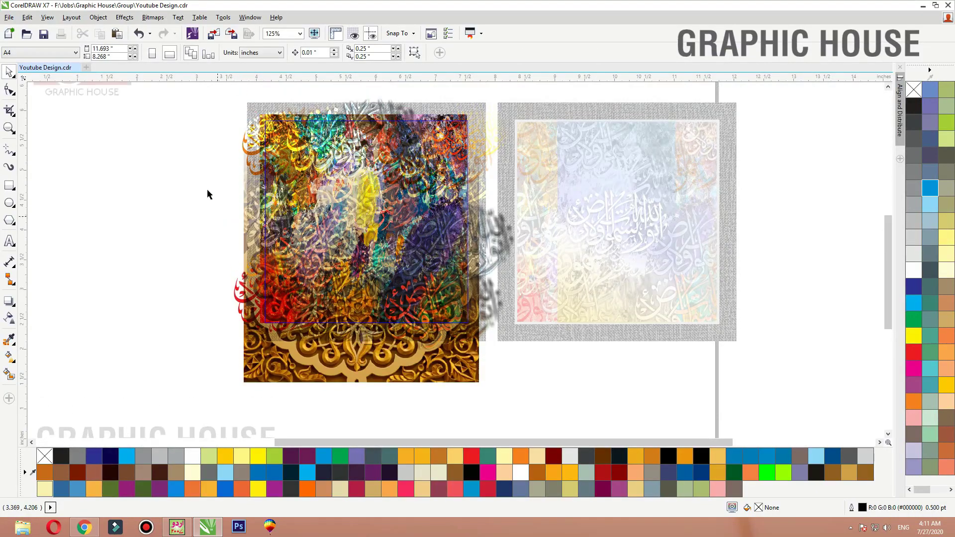
{"action": "left_click_drag", "start_coordinate": [464, 118], "coordinate": [391, 134]}
{"action": "key", "text": "ctrl+z"}
{"action": "key", "text": "F2"}
{"action": "left_click_drag", "start_coordinate": [470, 234], "coordinate": [481, 216]}
{"action": "key", "text": "ctrl+z"}
{"action": "key", "text": "F4"}
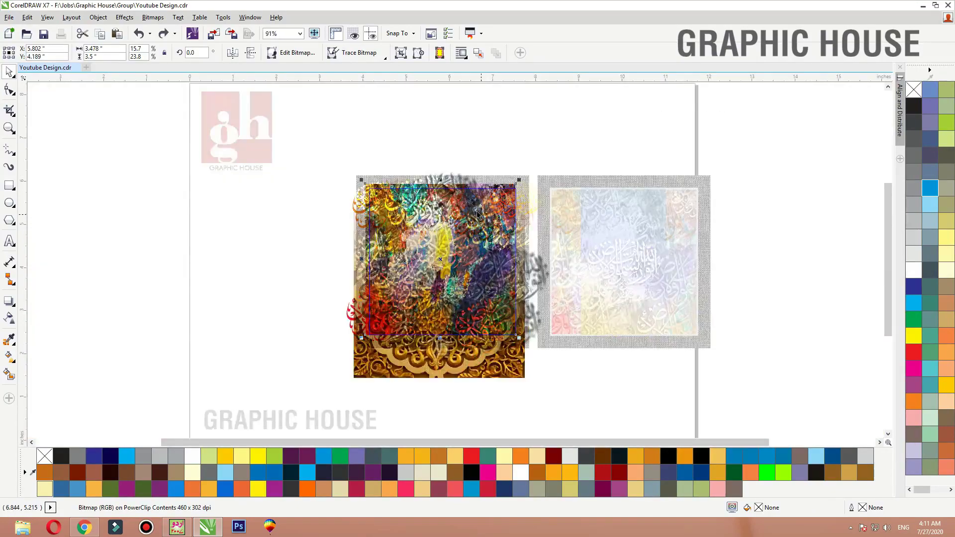
{"action": "left_click_drag", "start_coordinate": [544, 182], "coordinate": [354, 341]}
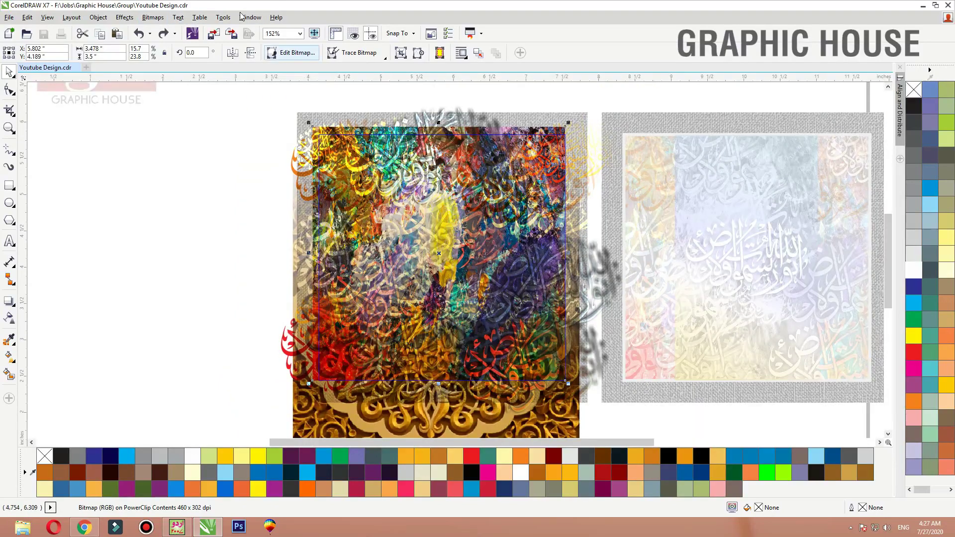
Sharpen the oil paint bitmap with an Unsharp Mask at 243 percent and threshold 17, and finish editing the PowerClip.
{"action": "left_click", "coordinate": [149, 18]}
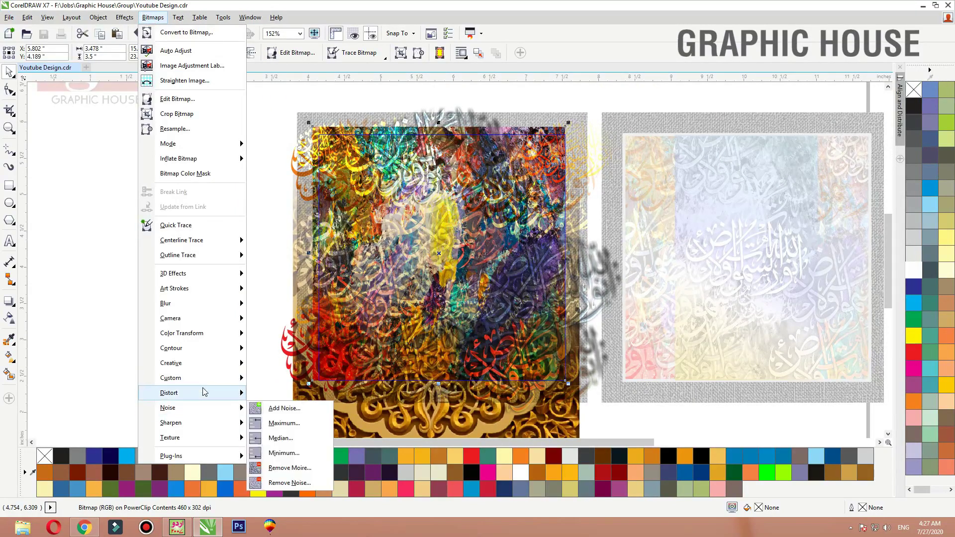
{"action": "mouse_move", "coordinate": [207, 422]}
{"action": "left_click", "coordinate": [284, 484]}
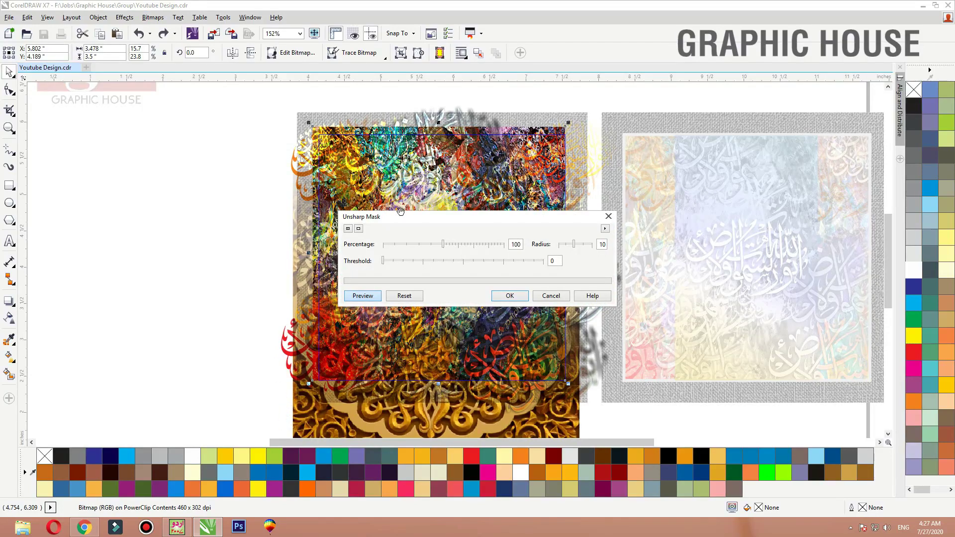
{"action": "left_click_drag", "start_coordinate": [407, 218], "coordinate": [680, 148]}
{"action": "left_click", "coordinate": [666, 170]}
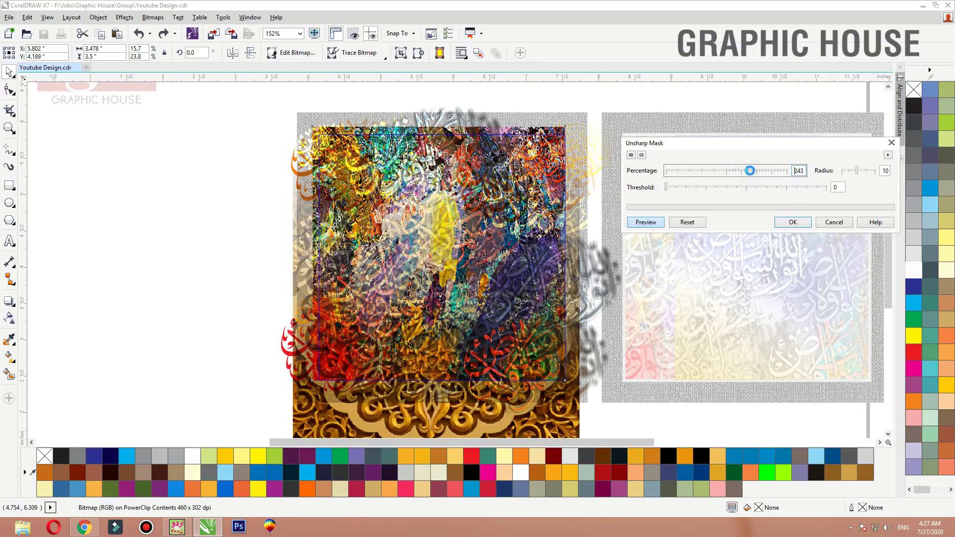
{"action": "left_click", "coordinate": [714, 189]}
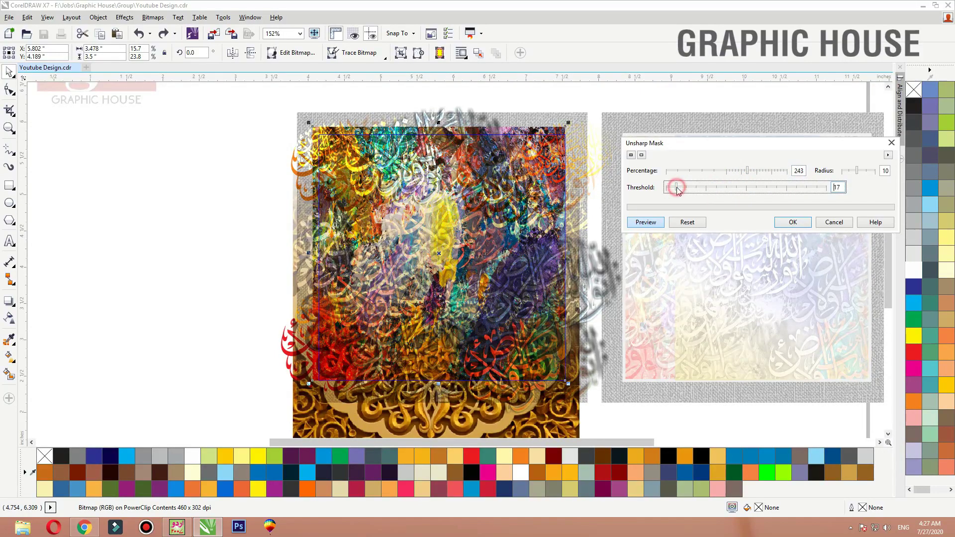
{"action": "left_click_drag", "start_coordinate": [676, 187], "coordinate": [676, 188]}
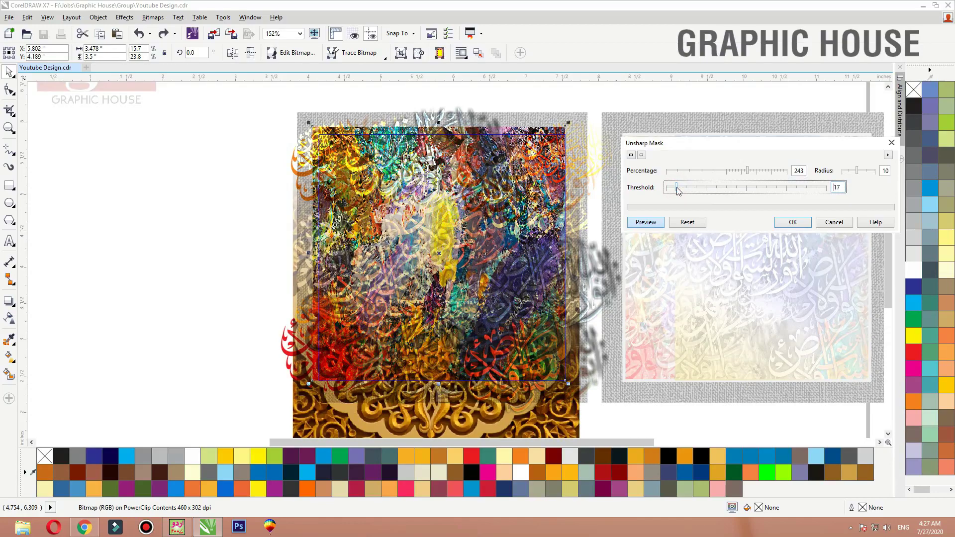
{"action": "left_click", "coordinate": [793, 222]}
{"action": "left_click", "coordinate": [238, 196], "text": "ctrl"}
{"action": "key", "text": "shift+F2"}
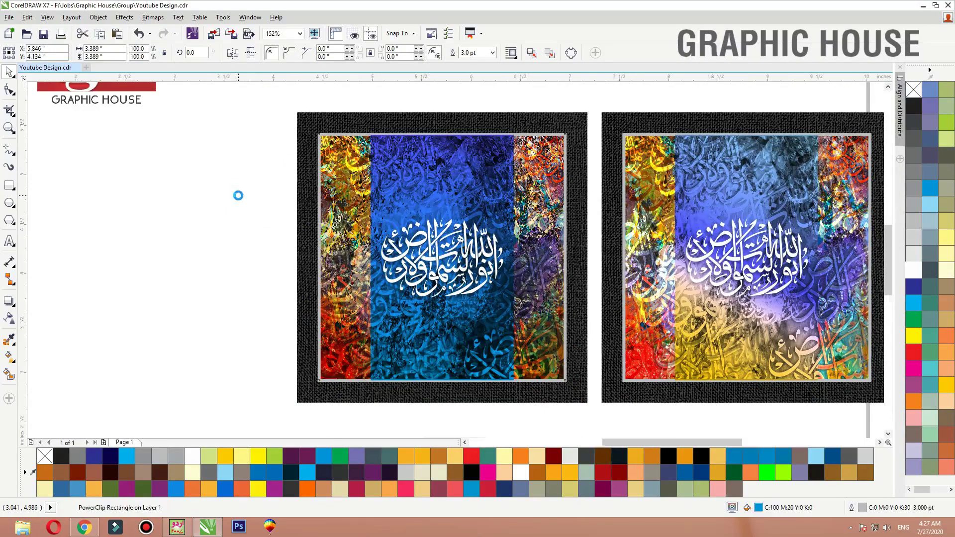
{"action": "left_click", "coordinate": [197, 200]}
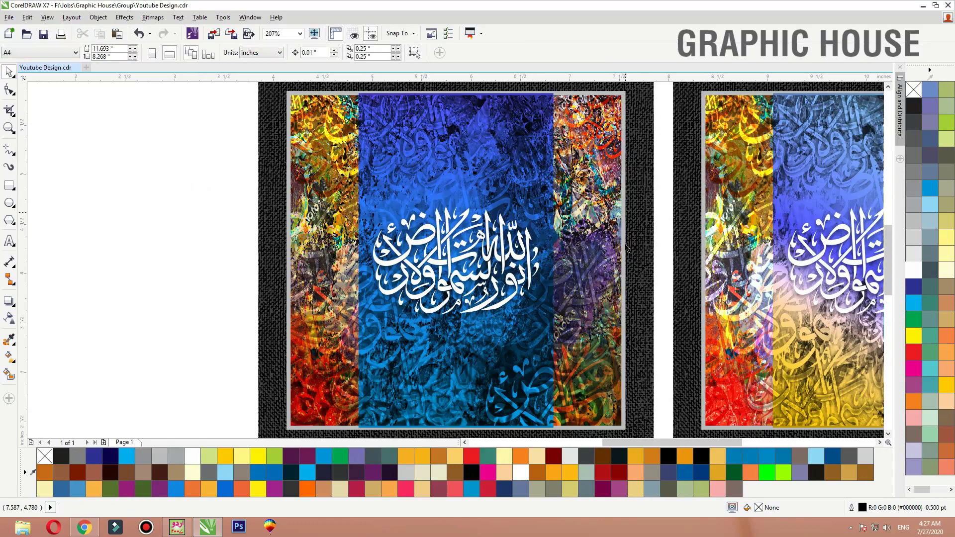
Try removing the transparency from the drop-shadowed group inside the blue panel design's PowerClip, and leave the PowerClip editing.
{"action": "left_click", "coordinate": [325, 402]}
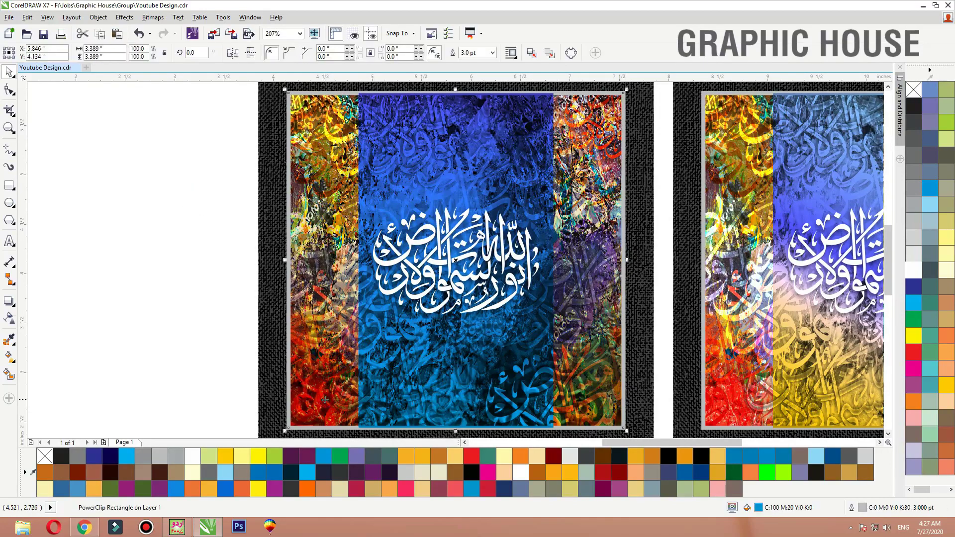
{"action": "left_click", "coordinate": [333, 132], "text": "ctrl"}
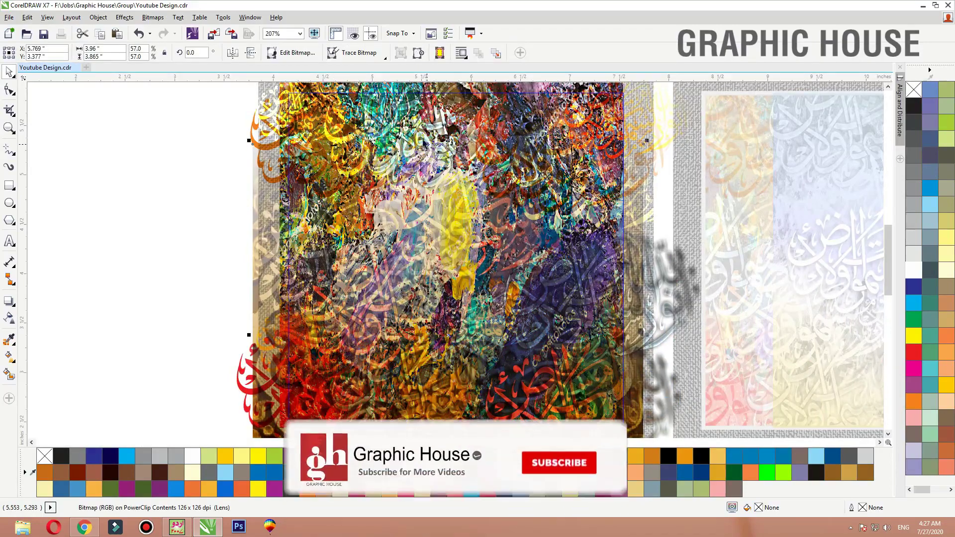
{"action": "left_click", "coordinate": [7, 317]}
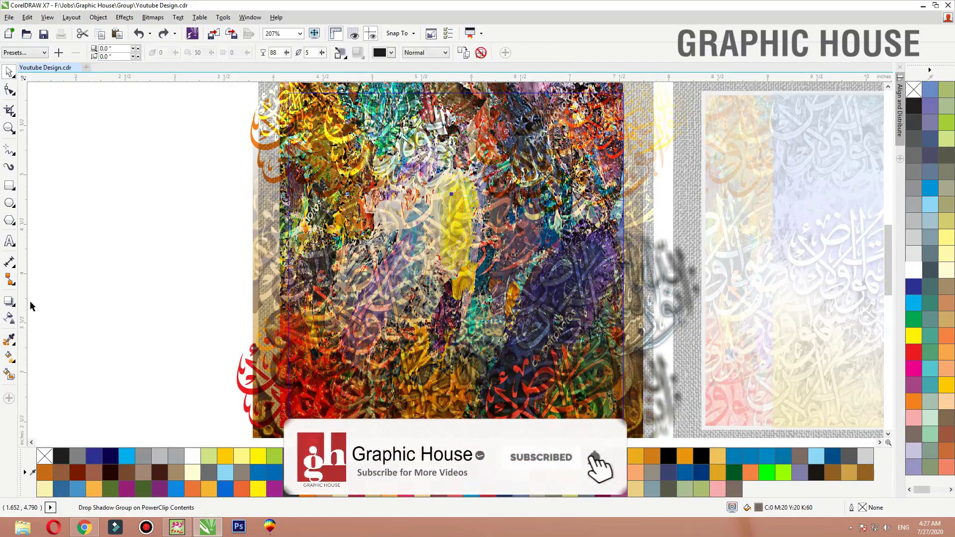
{"action": "scroll", "coordinate": [296, 297], "scroll_direction": "down", "scroll_amount": 1}
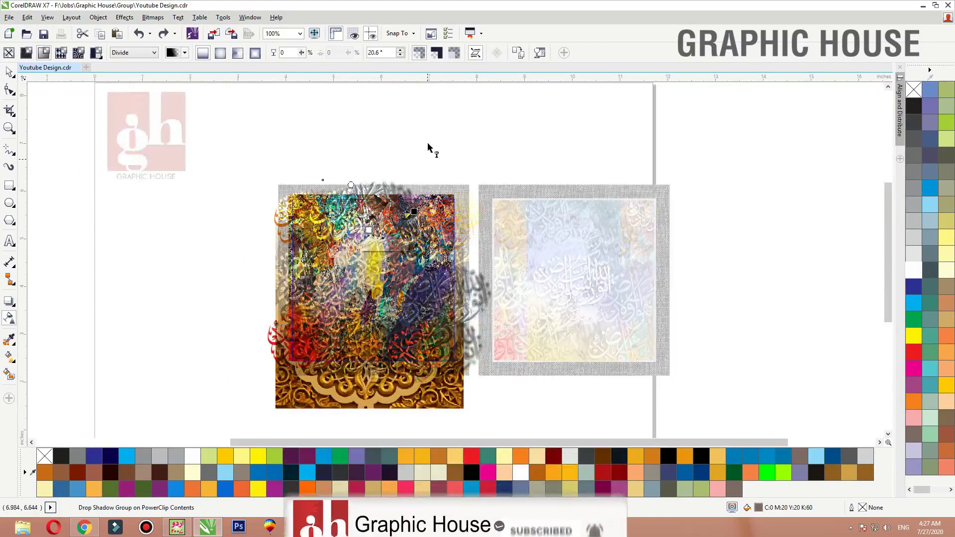
{"action": "left_click", "coordinate": [8, 53]}
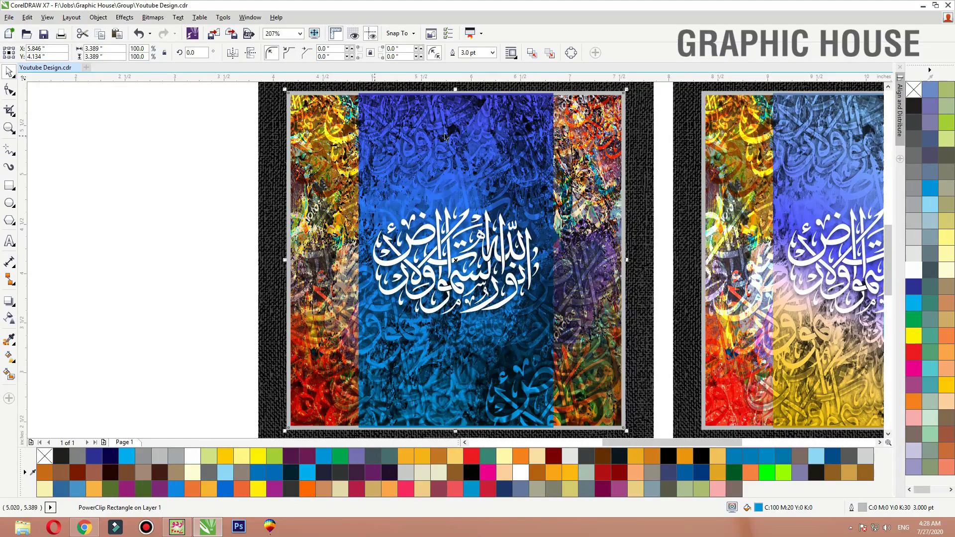
{"action": "left_click", "coordinate": [180, 271]}
Enlarge the white calligraphy on the blue panel slightly about its centre.
{"action": "left_click", "coordinate": [485, 256]}
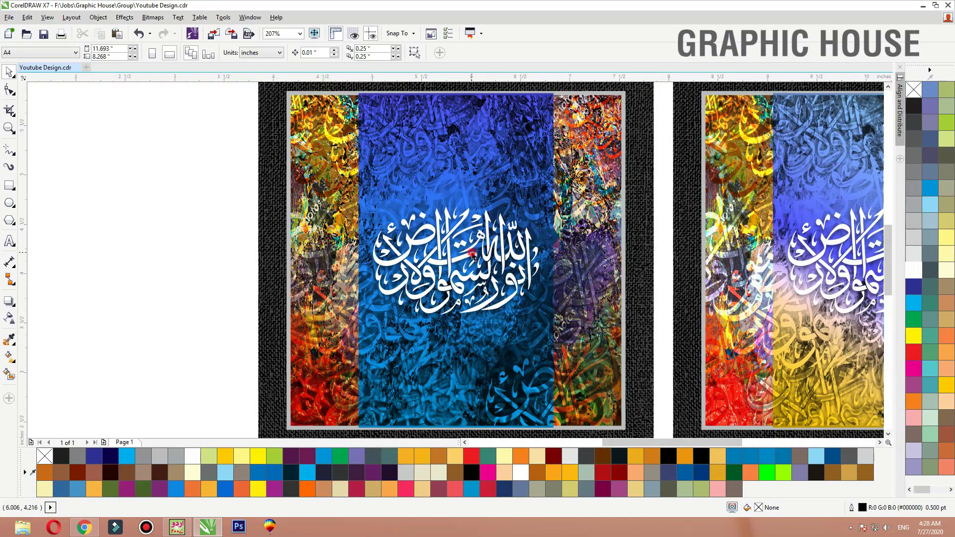
{"action": "left_click", "coordinate": [525, 220], "text": "shift"}
{"action": "left_click_drag", "start_coordinate": [545, 205], "coordinate": [551, 200]}
{"action": "left_click", "coordinate": [114, 204]}
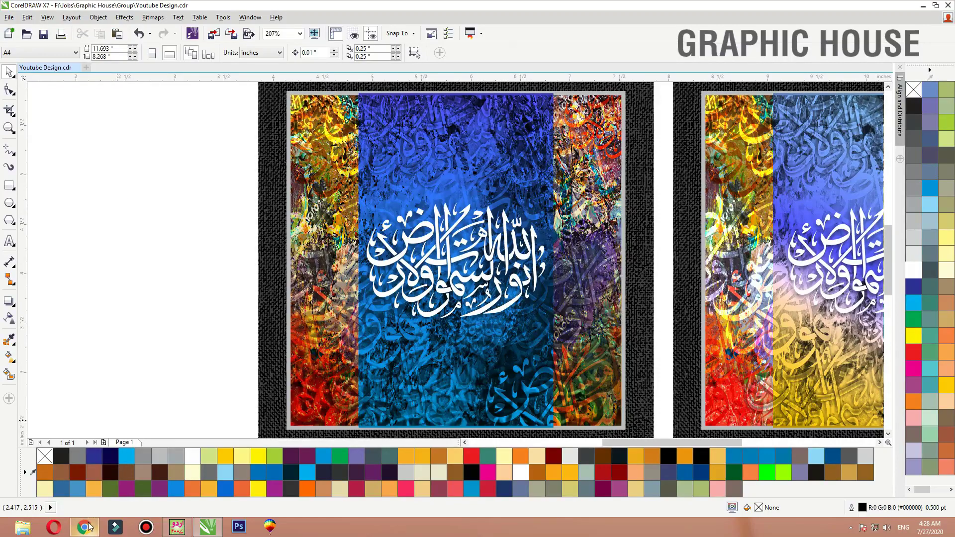
Switch to Chrome and replace the Islamic texture image search with a search for "texture".
{"action": "mouse_move", "coordinate": [88, 527]}
{"action": "left_click", "coordinate": [92, 475]}
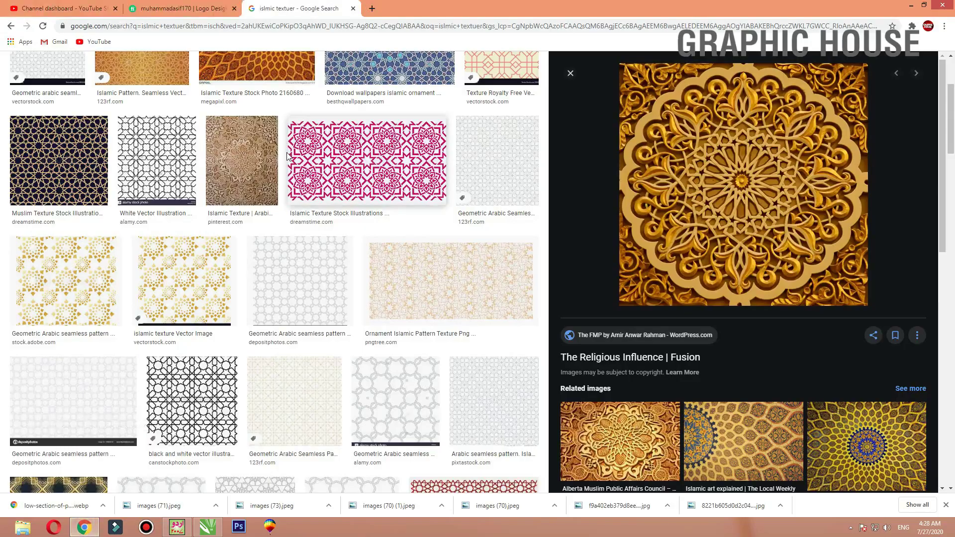
{"action": "scroll", "coordinate": [286, 157], "scroll_direction": "up", "scroll_amount": 4}
{"action": "triple_click", "coordinate": [132, 72]}
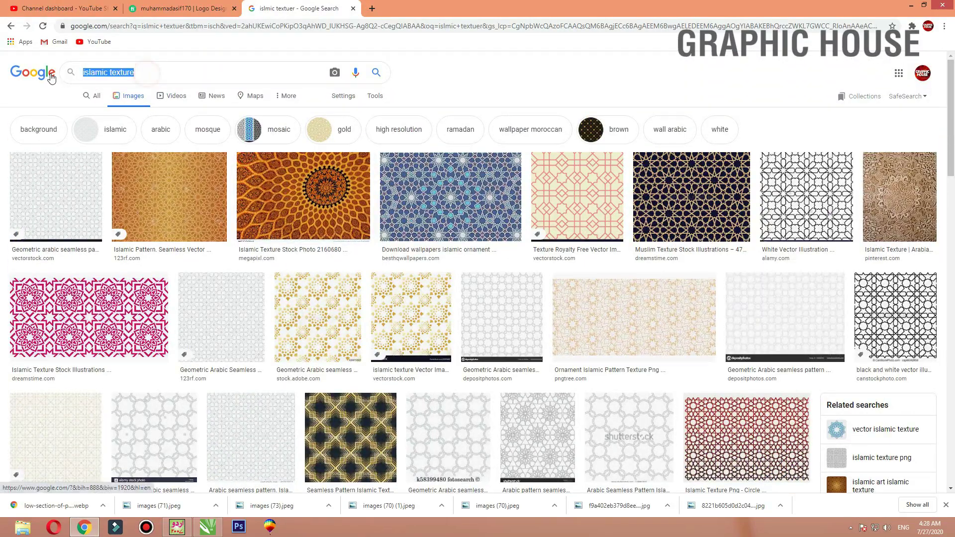
{"action": "key", "text": "Right"}
{"action": "key", "text": "Left"}
{"action": "key", "text": "BackSpace"}
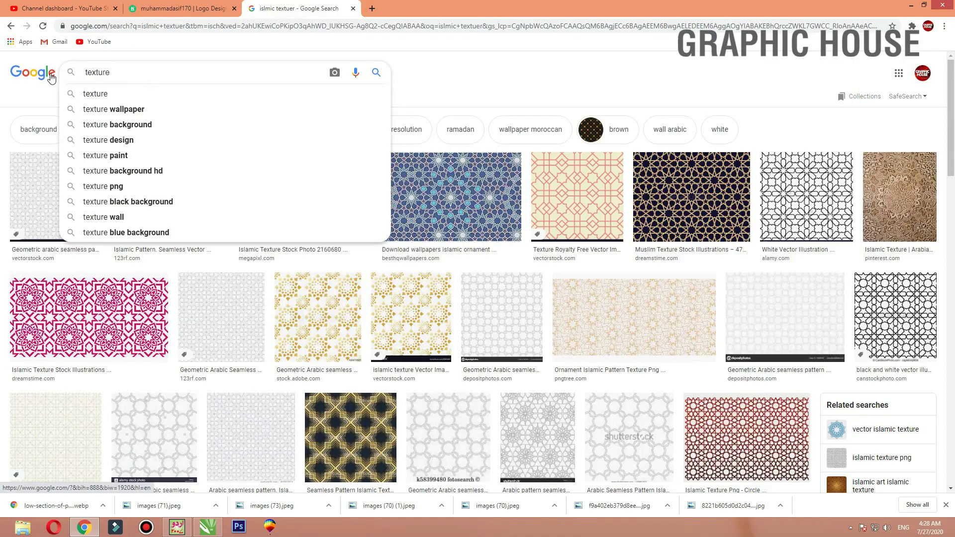
{"action": "key", "text": "Return"}
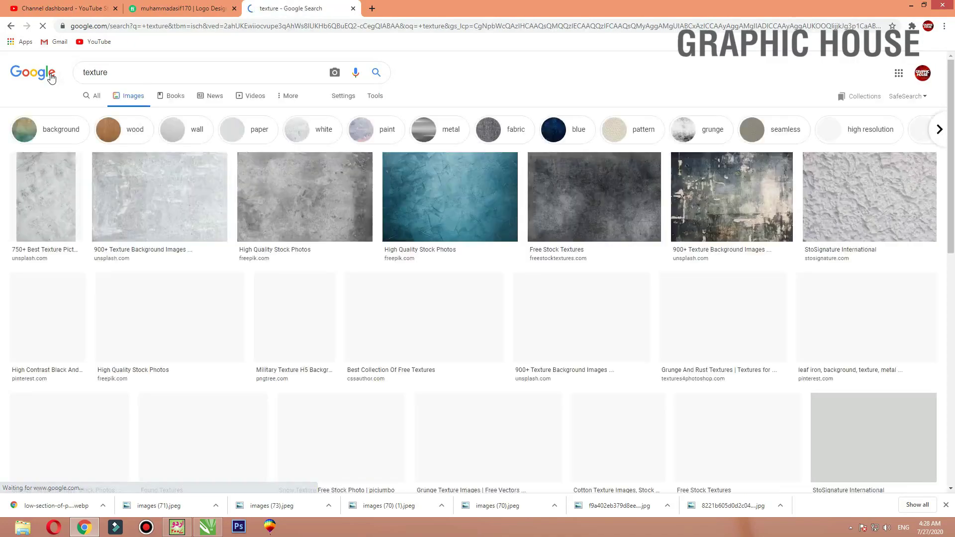
Browse the texture image results and filter them to the Large size.
{"action": "scroll", "coordinate": [226, 179], "scroll_direction": "down", "scroll_amount": 4}
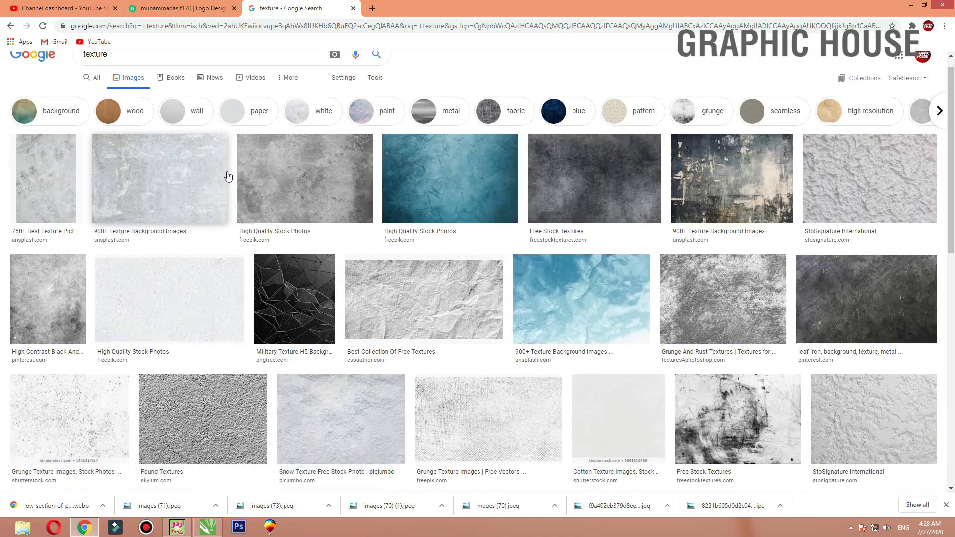
{"action": "scroll", "coordinate": [227, 169], "scroll_direction": "down", "scroll_amount": 3}
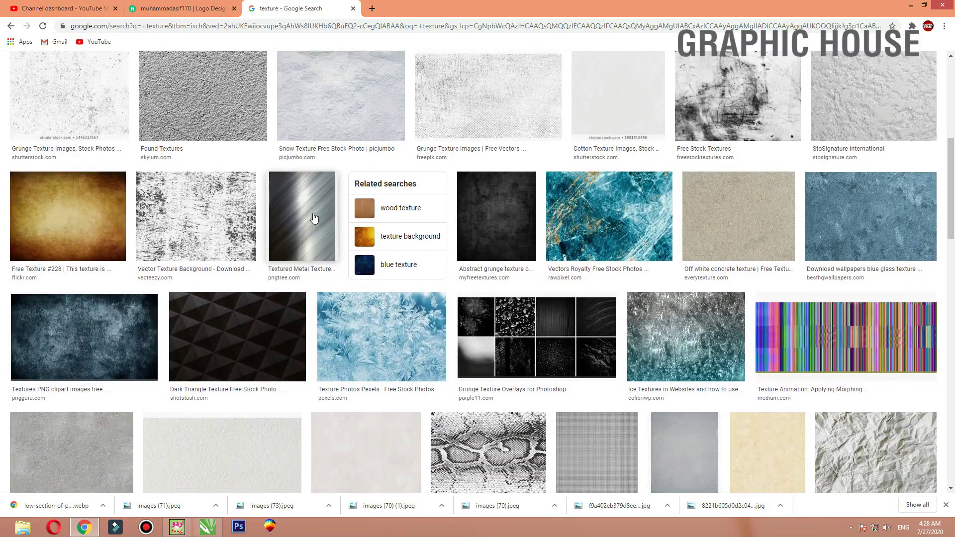
{"action": "scroll", "coordinate": [915, 213], "scroll_direction": "up", "scroll_amount": 4}
{"action": "scroll", "coordinate": [915, 214], "scroll_direction": "down", "scroll_amount": 10}
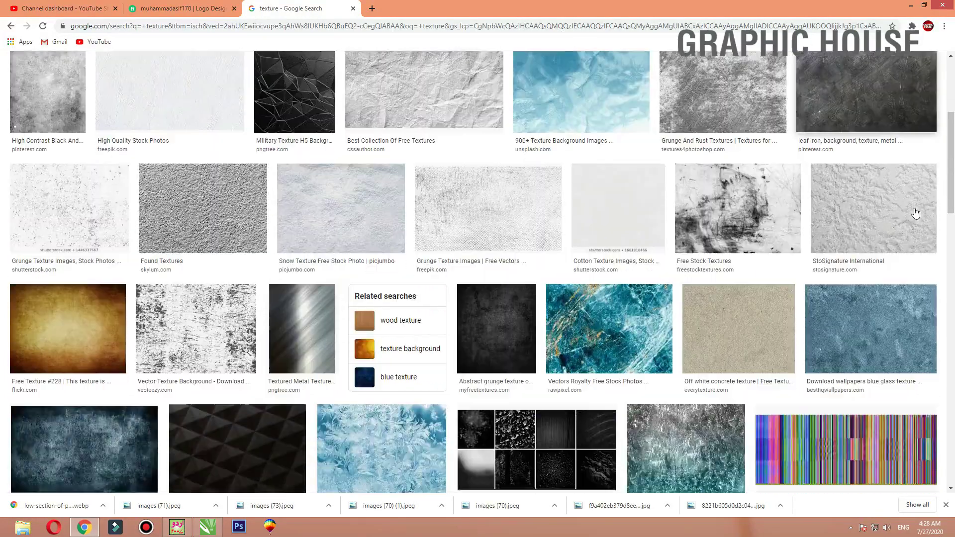
{"action": "scroll", "coordinate": [915, 213], "scroll_direction": "down", "scroll_amount": 6}
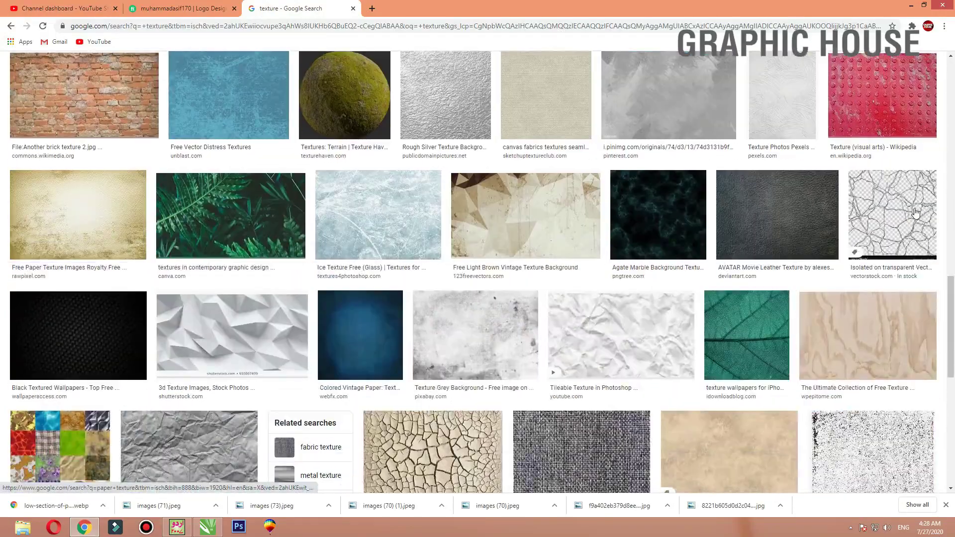
{"action": "scroll", "coordinate": [915, 214], "scroll_direction": "up", "scroll_amount": 15}
{"action": "scroll", "coordinate": [916, 214], "scroll_direction": "up", "scroll_amount": 5}
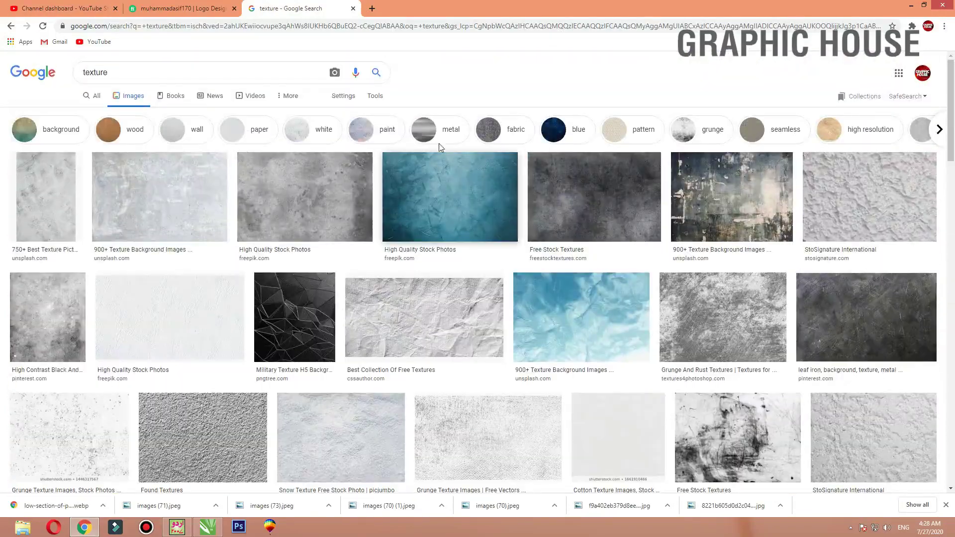
{"action": "left_click", "coordinate": [375, 99]}
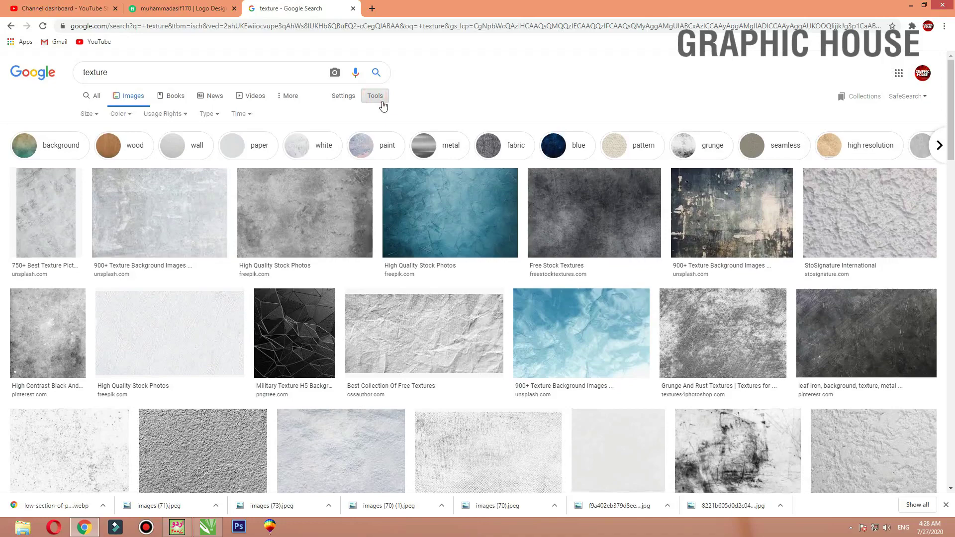
{"action": "left_click", "coordinate": [91, 115]}
{"action": "left_click", "coordinate": [95, 147]}
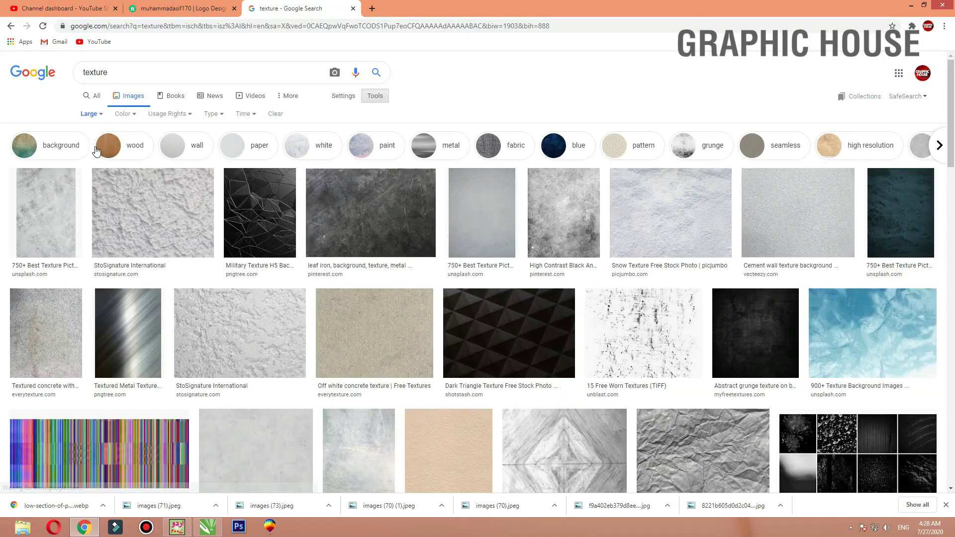
Preview the rough plaster and old concrete textures, open the related rough granite surface texture and copy its image.
{"action": "left_click", "coordinate": [152, 213]}
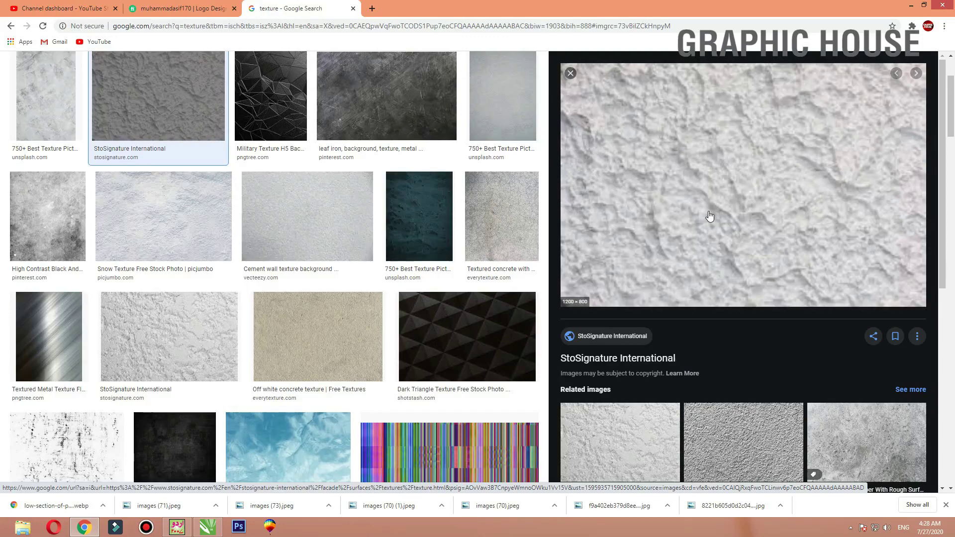
{"action": "scroll", "coordinate": [726, 208], "scroll_direction": "down", "scroll_amount": 4}
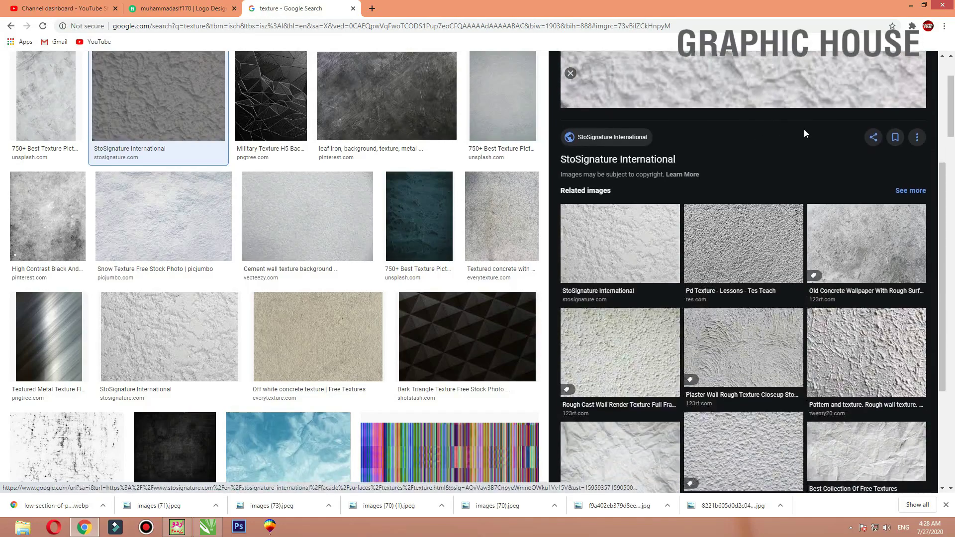
{"action": "left_click", "coordinate": [850, 230]}
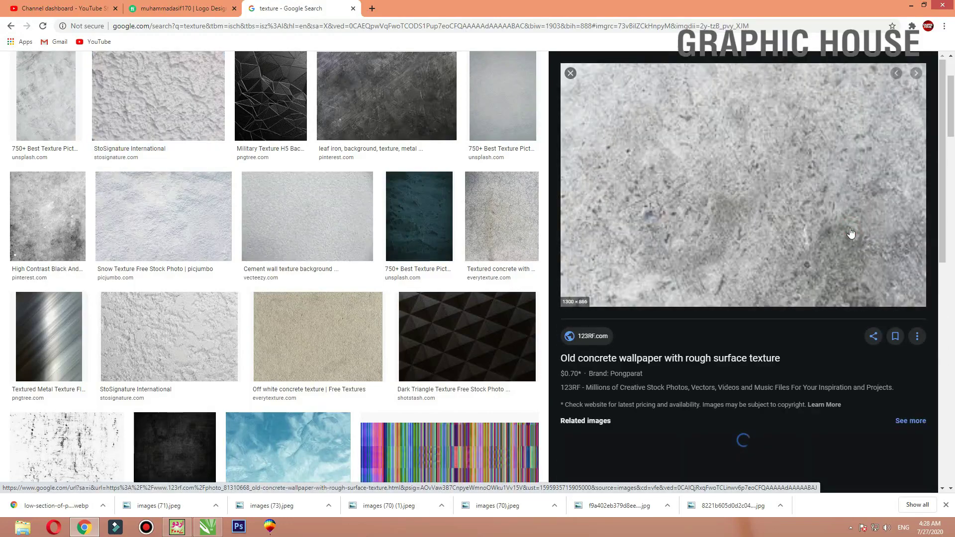
{"action": "scroll", "coordinate": [753, 209], "scroll_direction": "down", "scroll_amount": 5}
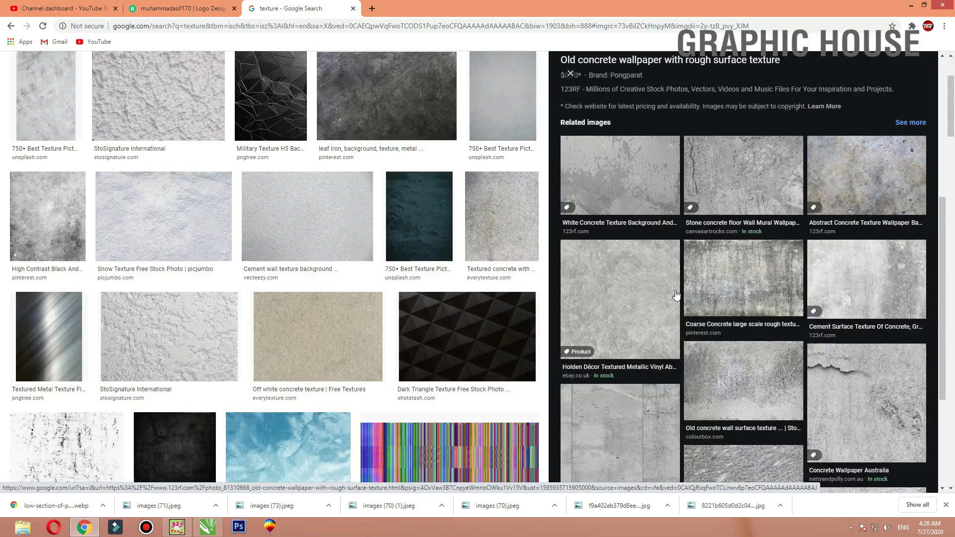
{"action": "scroll", "coordinate": [688, 286], "scroll_direction": "down", "scroll_amount": 4}
{"action": "left_click", "coordinate": [689, 304]}
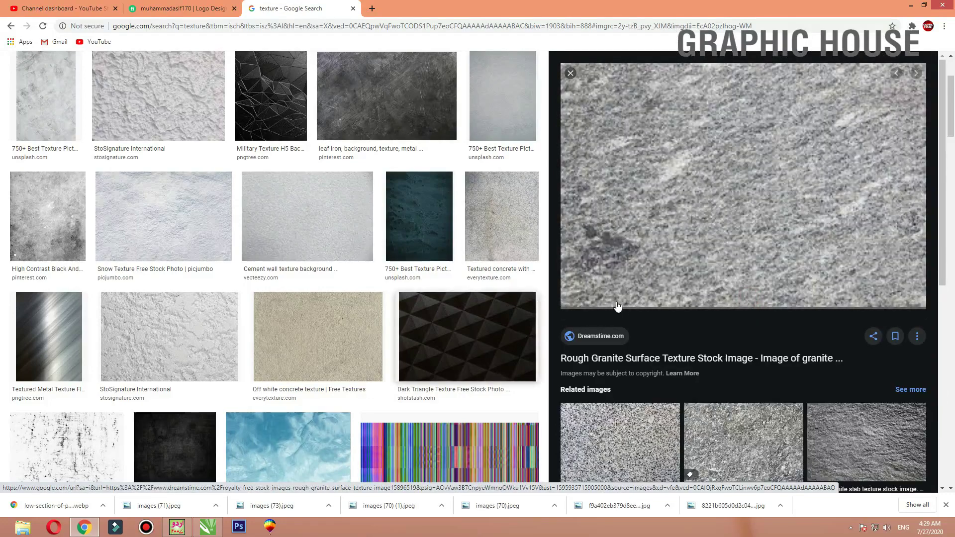
{"action": "right_click", "coordinate": [651, 252]}
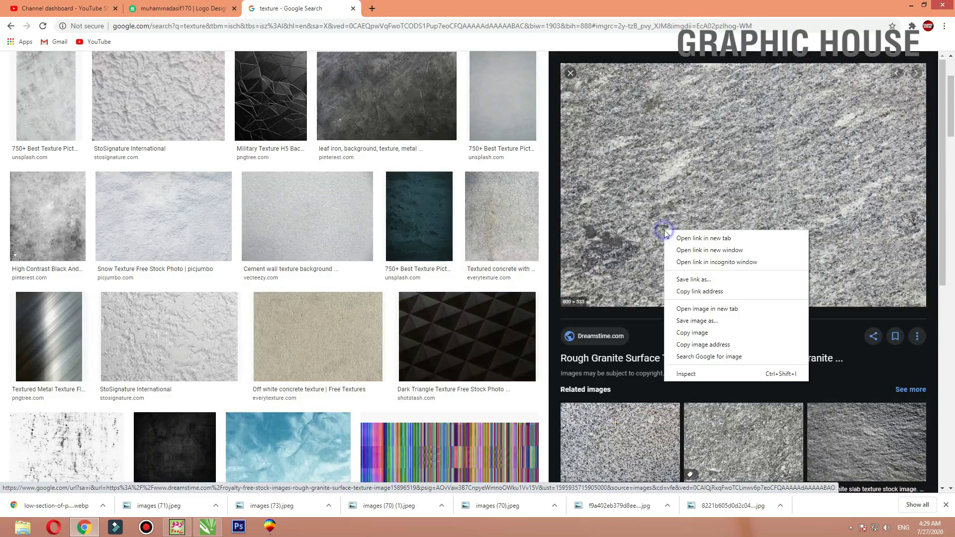
{"action": "left_click", "coordinate": [694, 324]}
Return to CorelDRAW, paste the granite texture and scale it down to about 2.2 inches wide over the blue panel.
{"action": "left_click", "coordinate": [910, 5]}
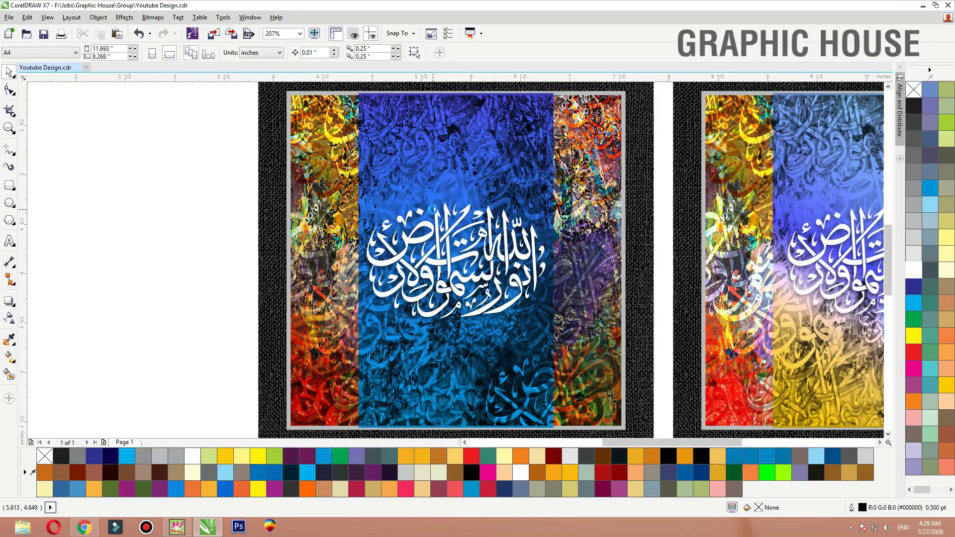
{"action": "key", "text": "ctrl+v"}
{"action": "key", "text": "shift+F2"}
{"action": "left_click", "coordinate": [684, 97]}
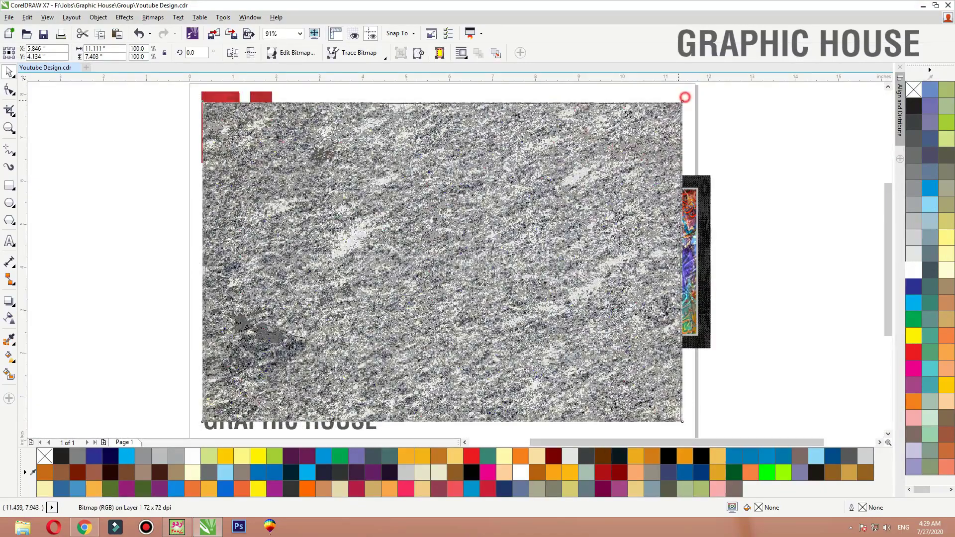
{"action": "left_click_drag", "start_coordinate": [684, 98], "coordinate": [359, 228]}
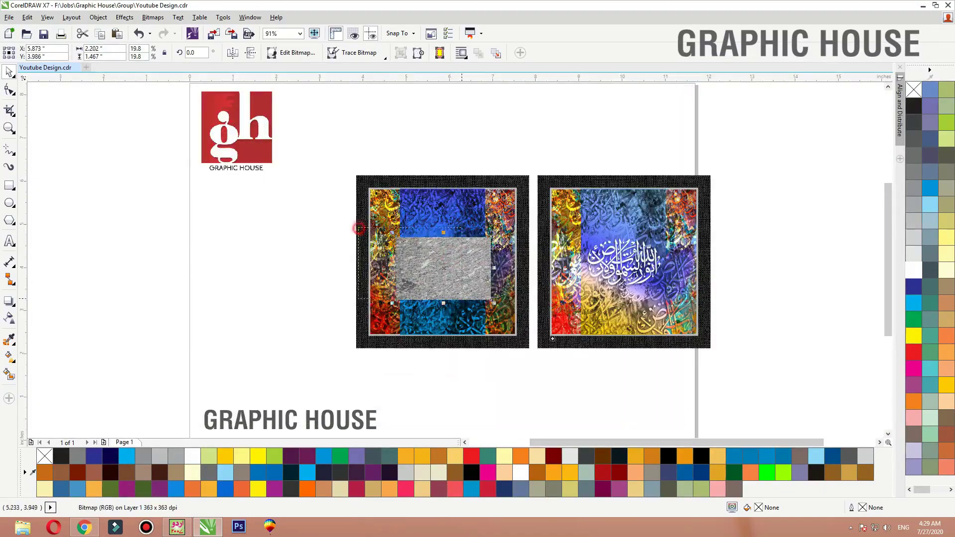
{"action": "scroll", "coordinate": [363, 348], "scroll_direction": "up", "scroll_amount": 3}
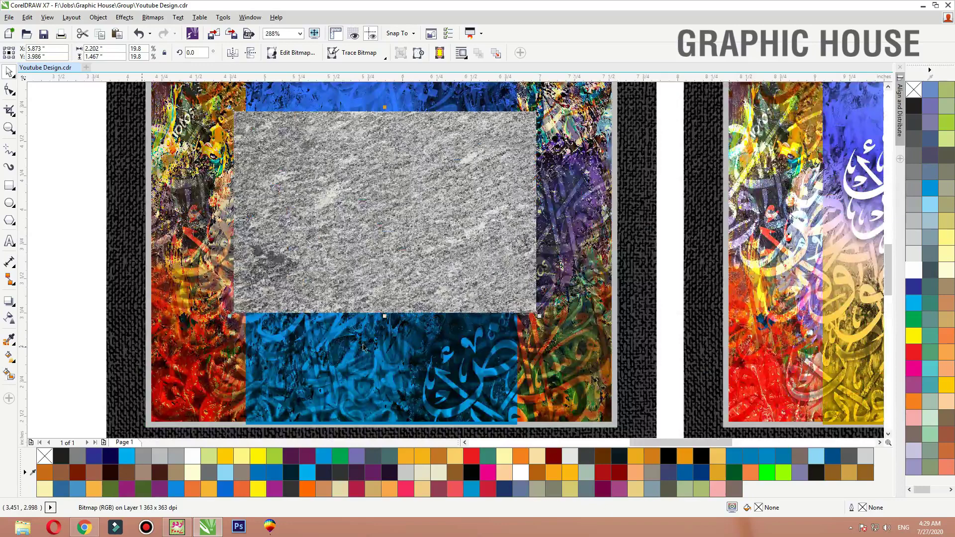
Try the Add merge mode on the granite bitmap's transparency, and set it to Subtract.
{"action": "left_click", "coordinate": [14, 321]}
{"action": "left_click", "coordinate": [134, 53]}
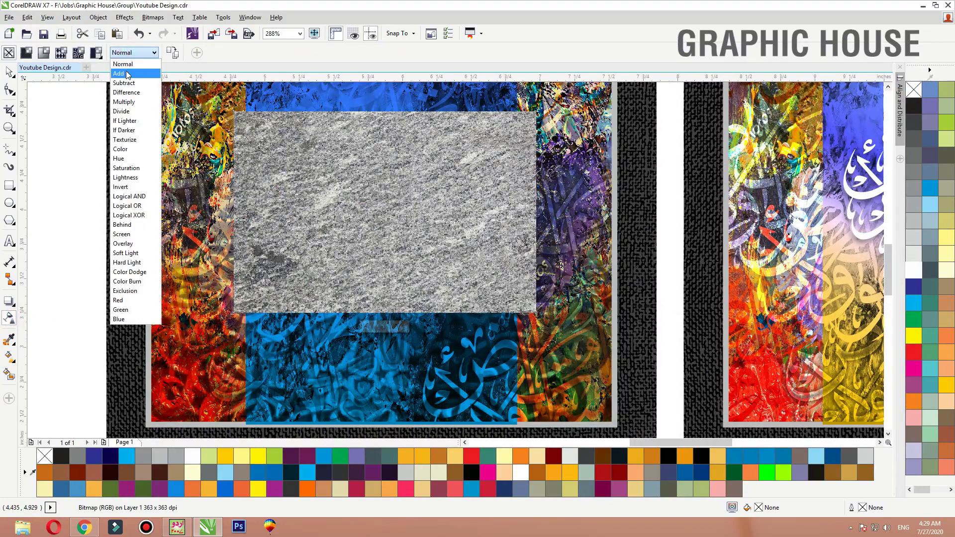
{"action": "left_click", "coordinate": [130, 69]}
{"action": "left_click", "coordinate": [135, 53]}
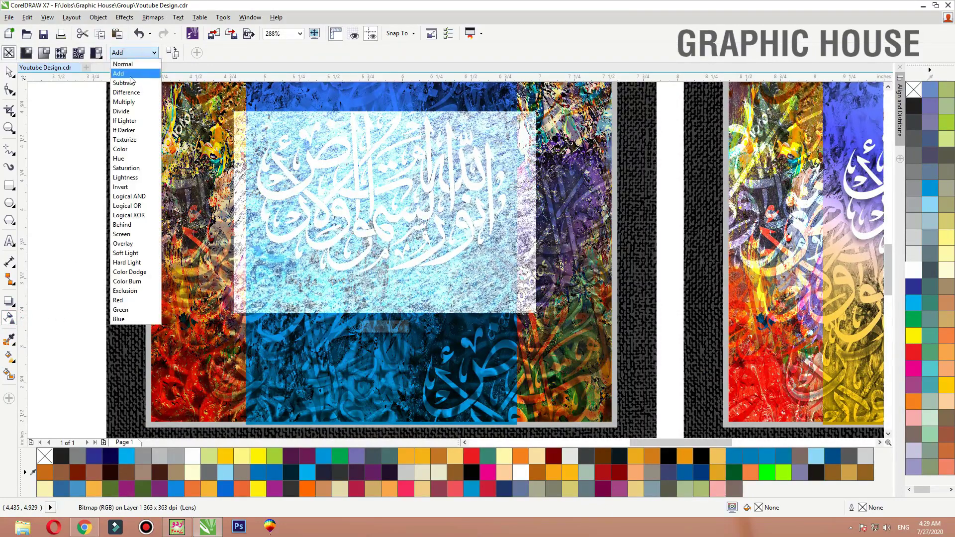
{"action": "left_click", "coordinate": [130, 82]}
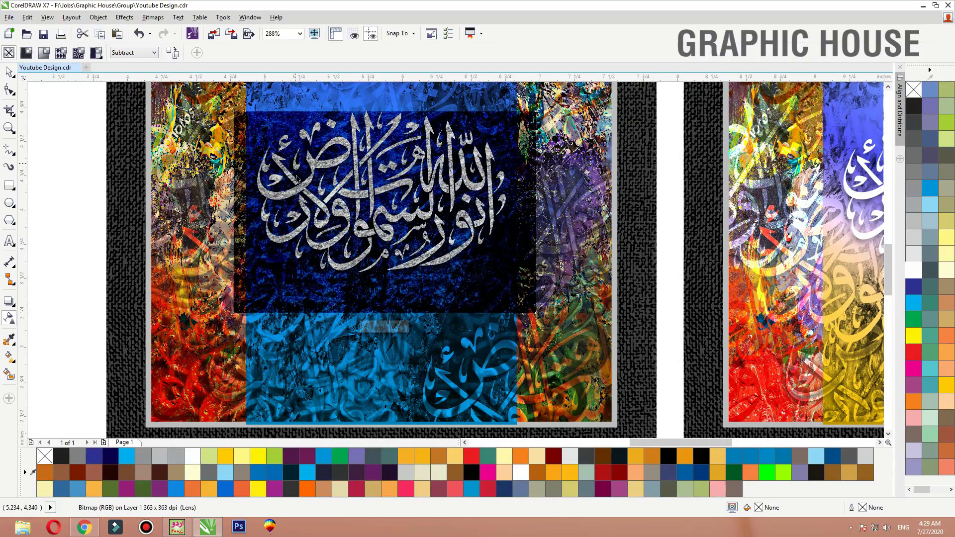
Try the Difference, Multiply and Add merge modes on the granite bitmap, and return it to Subtract.
{"action": "left_click", "coordinate": [134, 52]}
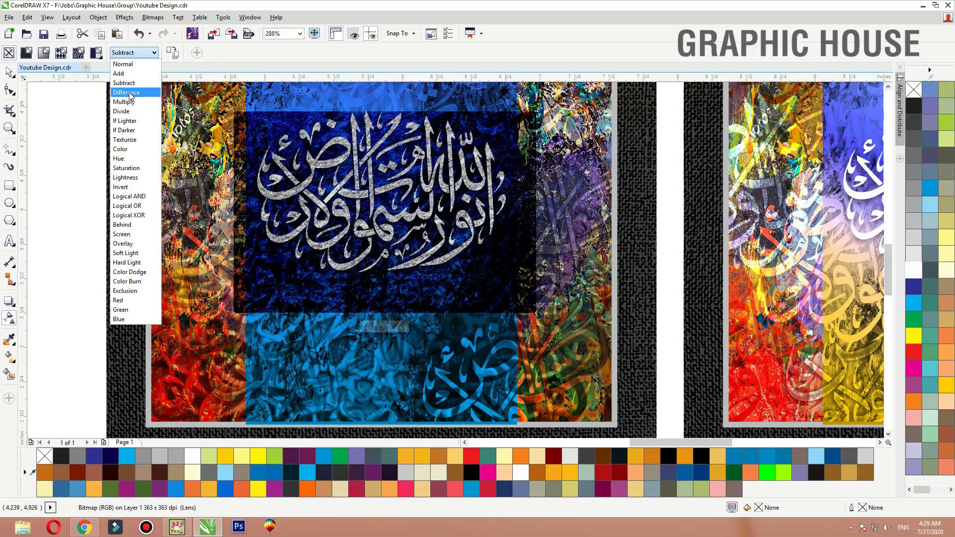
{"action": "left_click", "coordinate": [130, 94]}
{"action": "left_click", "coordinate": [126, 54]}
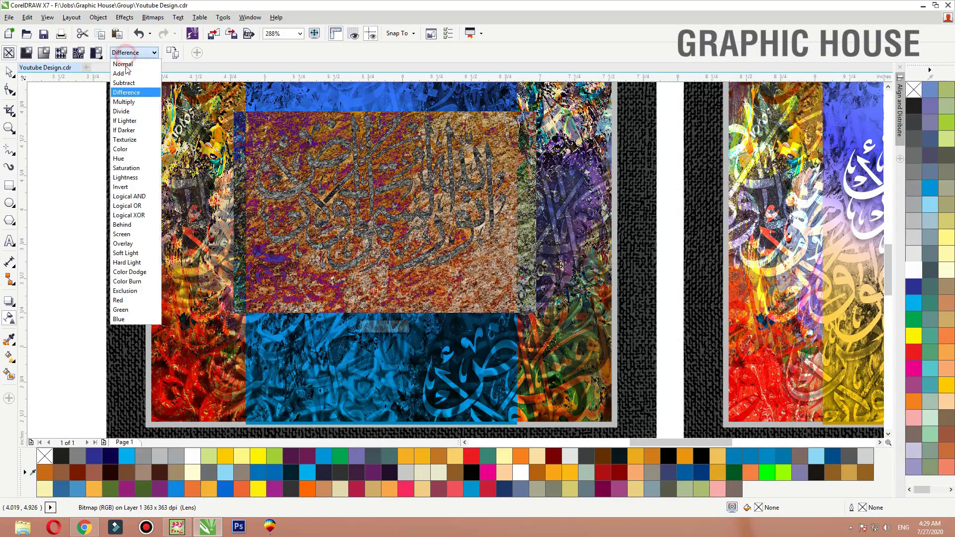
{"action": "left_click", "coordinate": [128, 104]}
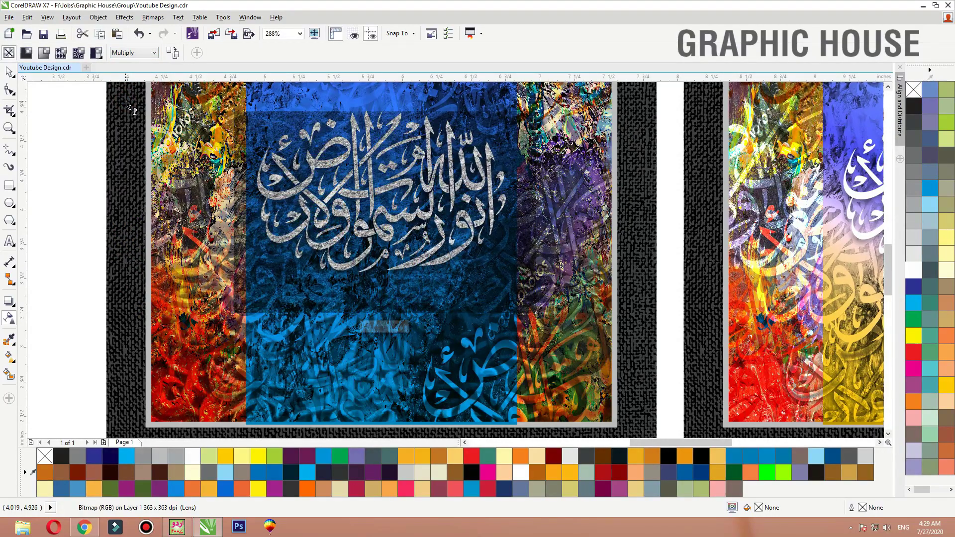
{"action": "left_click", "coordinate": [131, 53]}
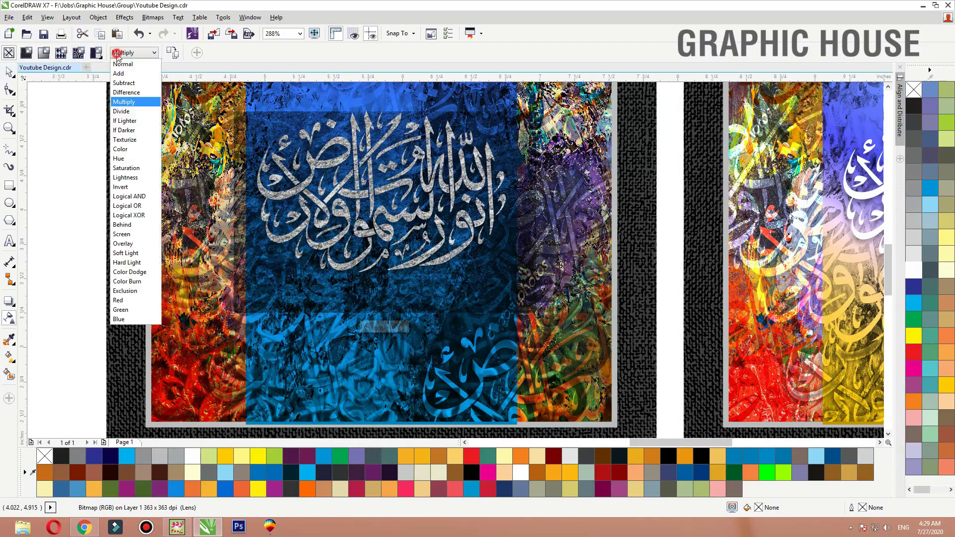
{"action": "left_click", "coordinate": [124, 78]}
{"action": "left_click", "coordinate": [134, 53]}
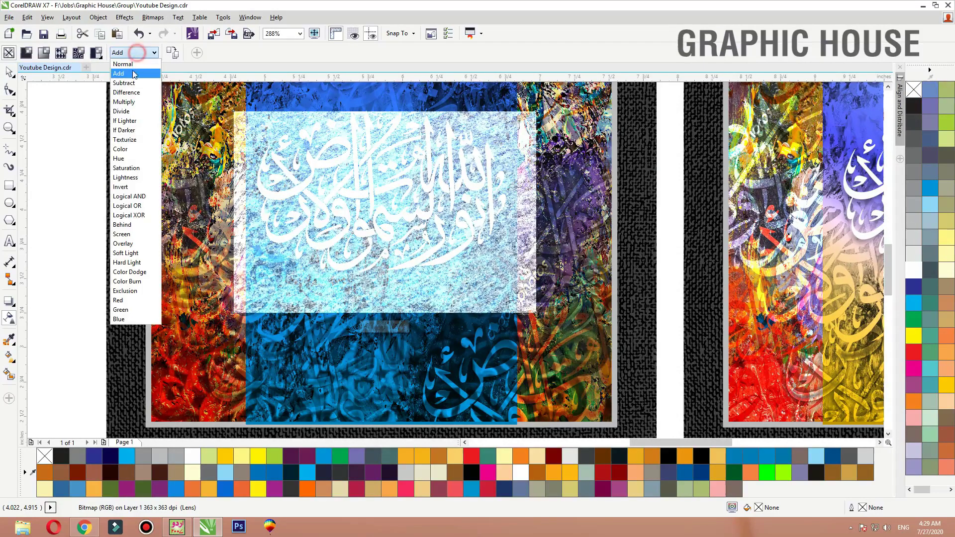
{"action": "left_click", "coordinate": [131, 88]}
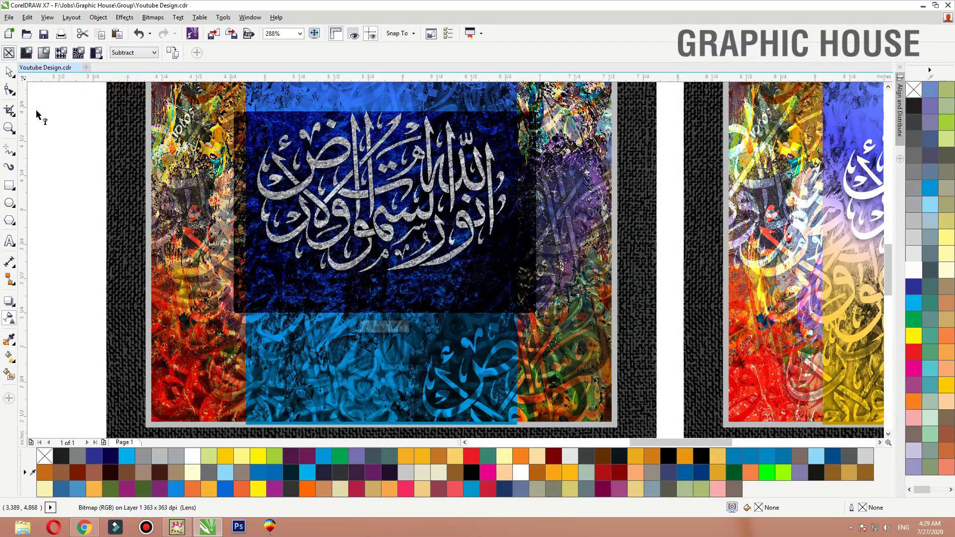
Move the granite bitmap partly off the calligraphy and PowerClip it inside the white calligraphy on the blue panel.
{"action": "left_click", "coordinate": [9, 71]}
{"action": "left_click_drag", "start_coordinate": [445, 130], "coordinate": [304, 120]}
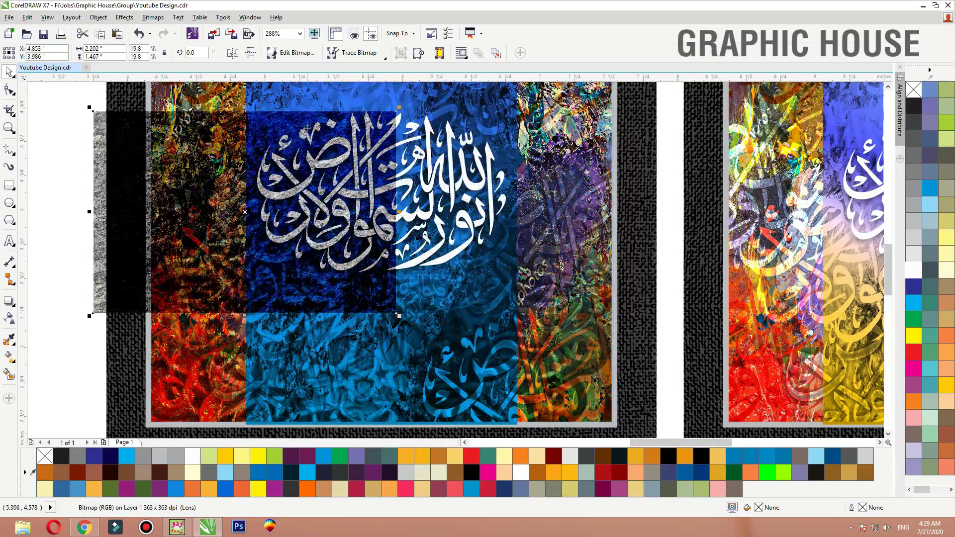
{"action": "right_click", "coordinate": [305, 120]}
{"action": "left_click", "coordinate": [316, 123]}
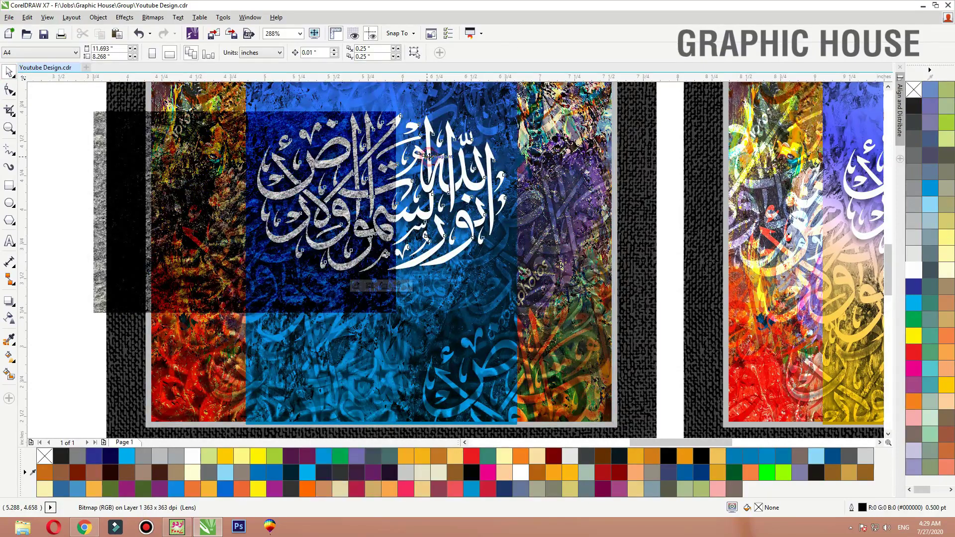
{"action": "left_click", "coordinate": [429, 158]}
Edit the calligraphy's PowerClip contents, reposition the granite bitmap to cover the whole lettering, and finish editing.
{"action": "left_click", "coordinate": [292, 155], "text": "ctrl"}
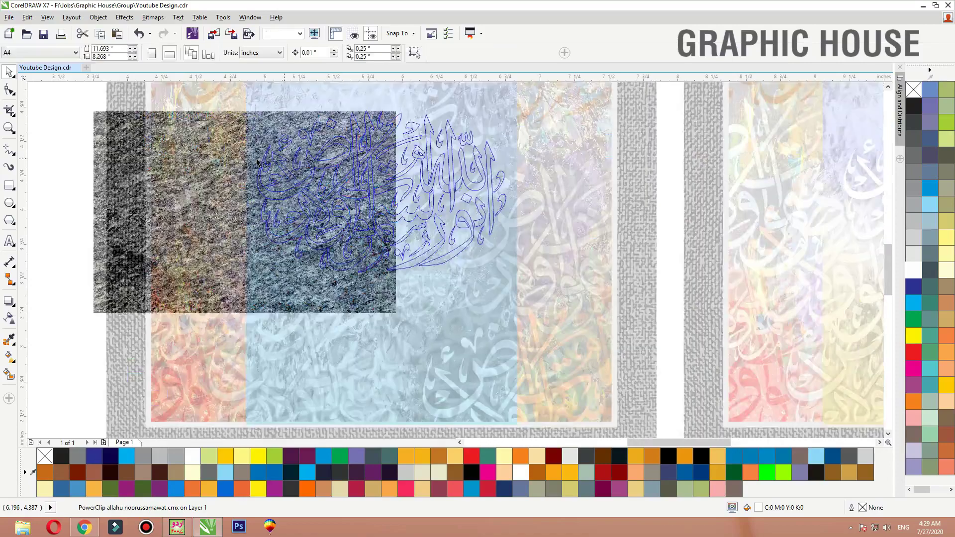
{"action": "left_click_drag", "start_coordinate": [244, 158], "coordinate": [397, 145]}
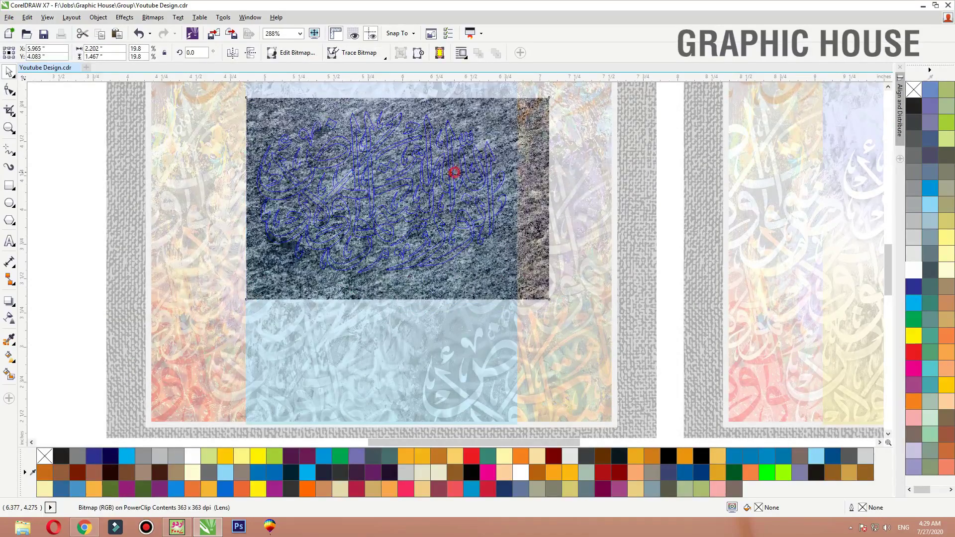
{"action": "left_click_drag", "start_coordinate": [454, 173], "coordinate": [440, 174]}
{"action": "left_click", "coordinate": [76, 189], "text": "ctrl"}
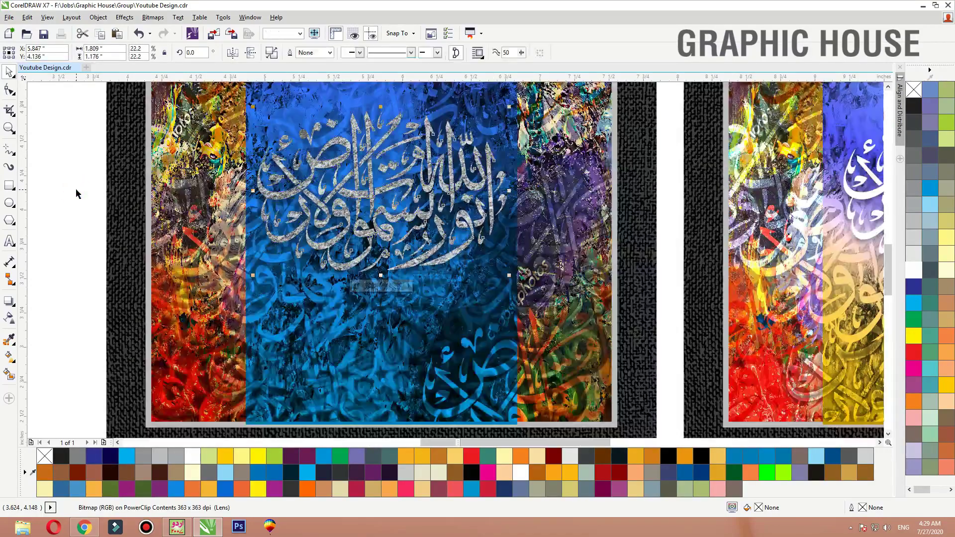
Inside the calligraphy's PowerClip, draw a white rectangle without outline, about 3.368 by 0.778 inches, across the lower half of the lettering.
{"action": "left_click", "coordinate": [378, 232]}
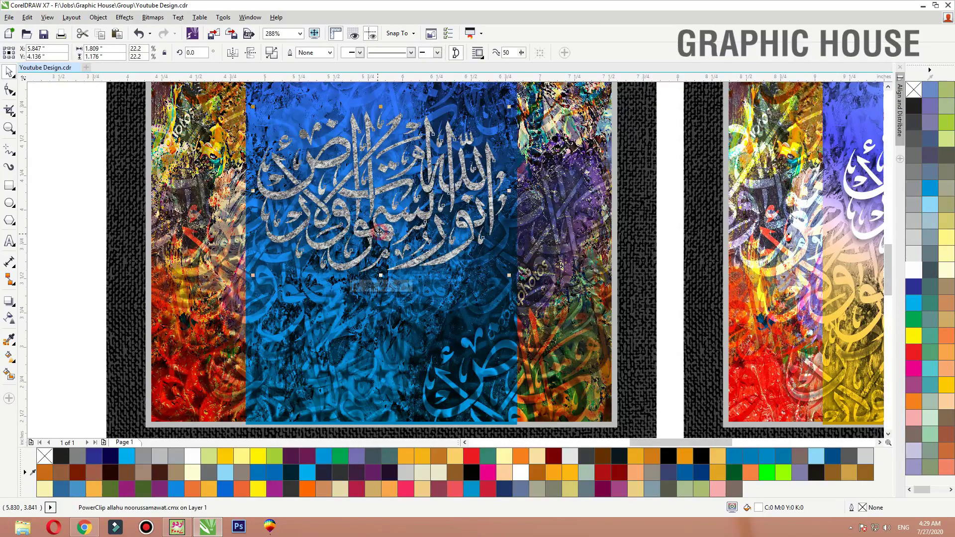
{"action": "left_click", "coordinate": [380, 230], "text": "ctrl"}
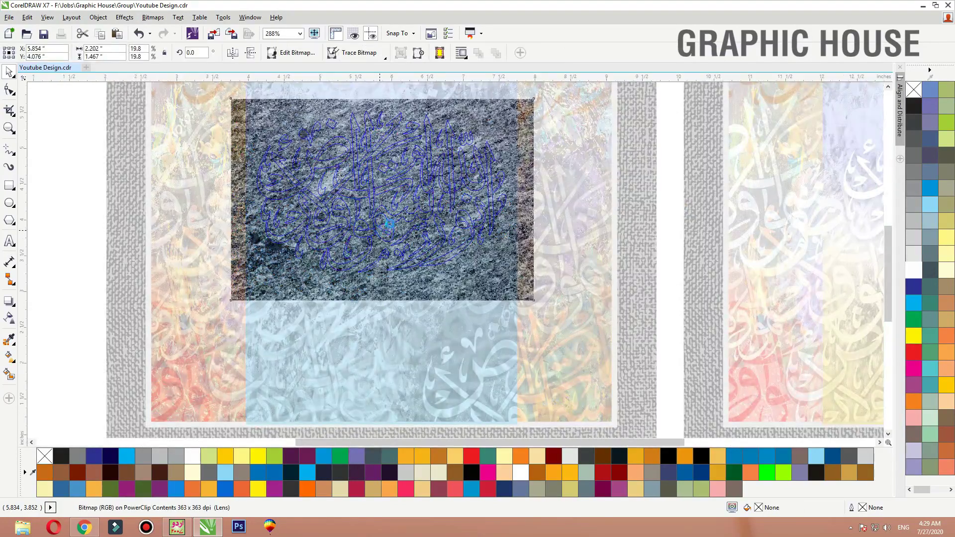
{"action": "scroll", "coordinate": [388, 221], "scroll_direction": "down", "scroll_amount": 2}
{"action": "left_click", "coordinate": [8, 185]}
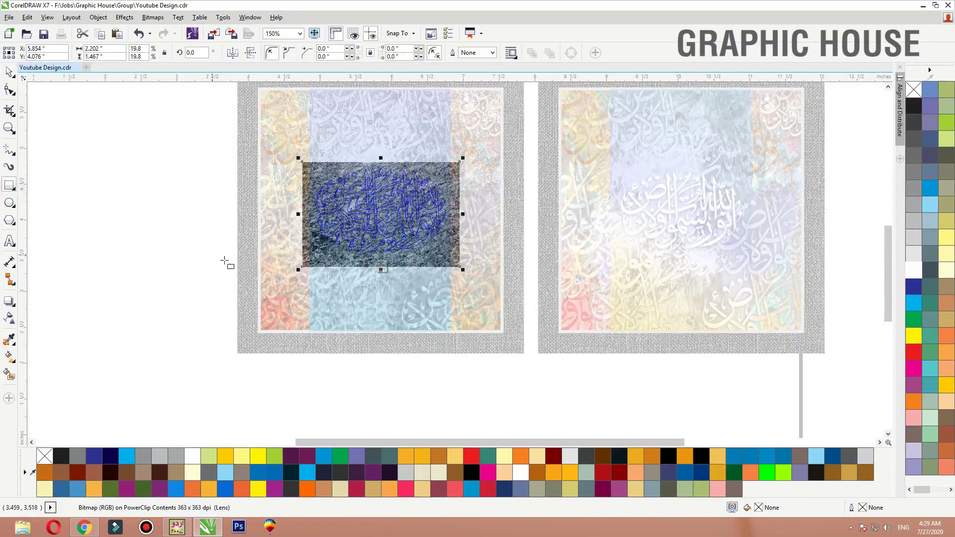
{"action": "left_click_drag", "start_coordinate": [250, 264], "coordinate": [492, 209]}
{"action": "key", "text": "F2"}
{"action": "left_click_drag", "start_coordinate": [559, 153], "coordinate": [186, 277]}
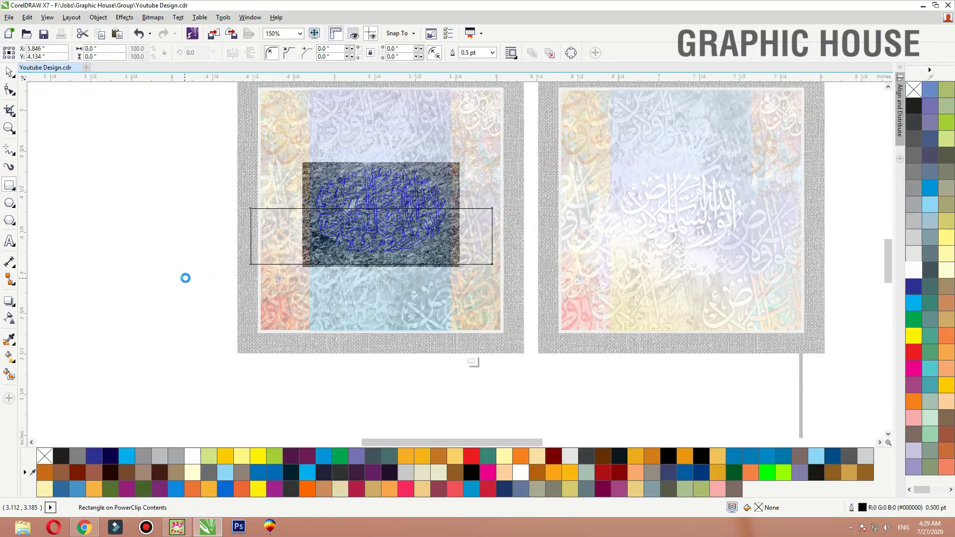
{"action": "left_click", "coordinate": [913, 270]}
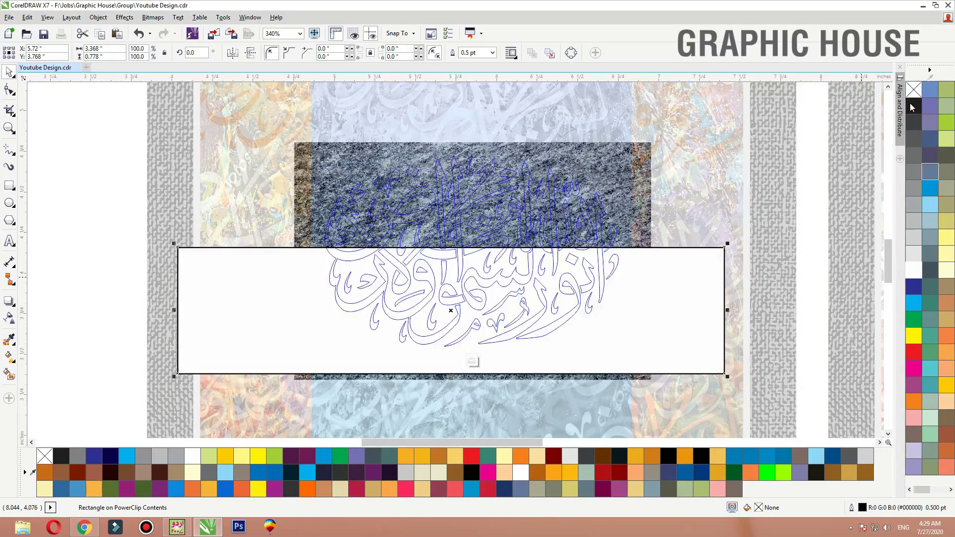
{"action": "right_click", "coordinate": [914, 89]}
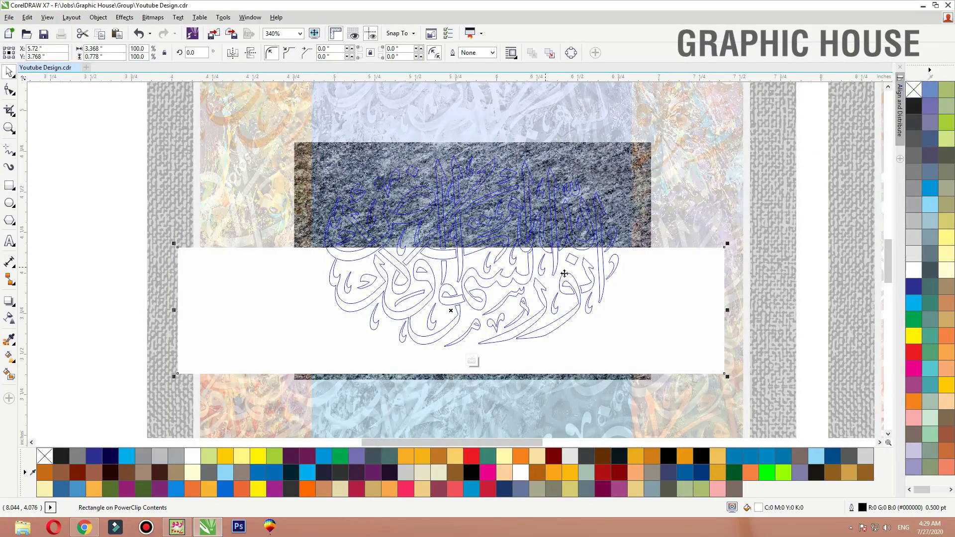
Fade the white rectangle upward with a linear transparency, finish editing the PowerClip, and check the lettering up close.
{"action": "left_click", "coordinate": [9, 318]}
{"action": "left_click_drag", "start_coordinate": [490, 356], "coordinate": [451, 151]}
{"action": "key", "text": "space"}
{"action": "left_click", "coordinate": [93, 247], "text": "ctrl"}
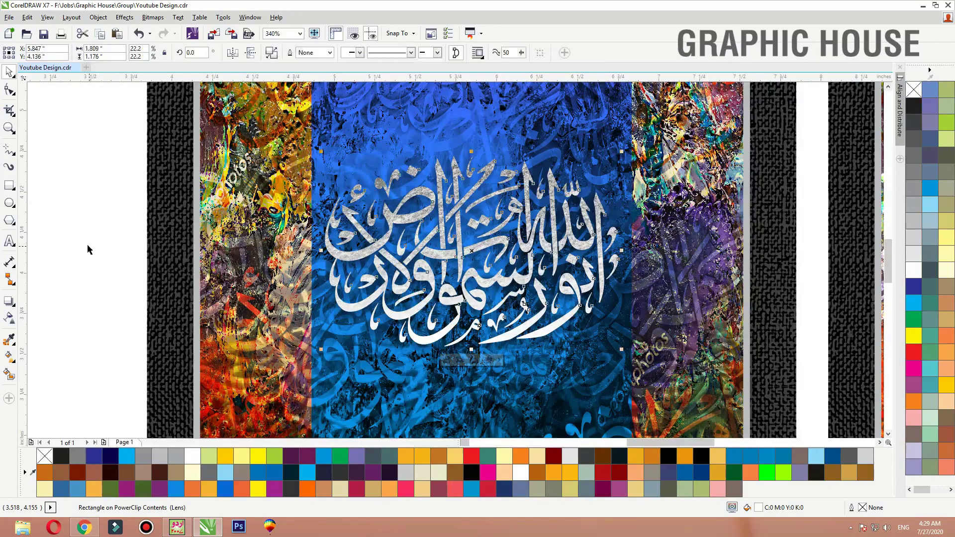
{"action": "left_click", "coordinate": [83, 243]}
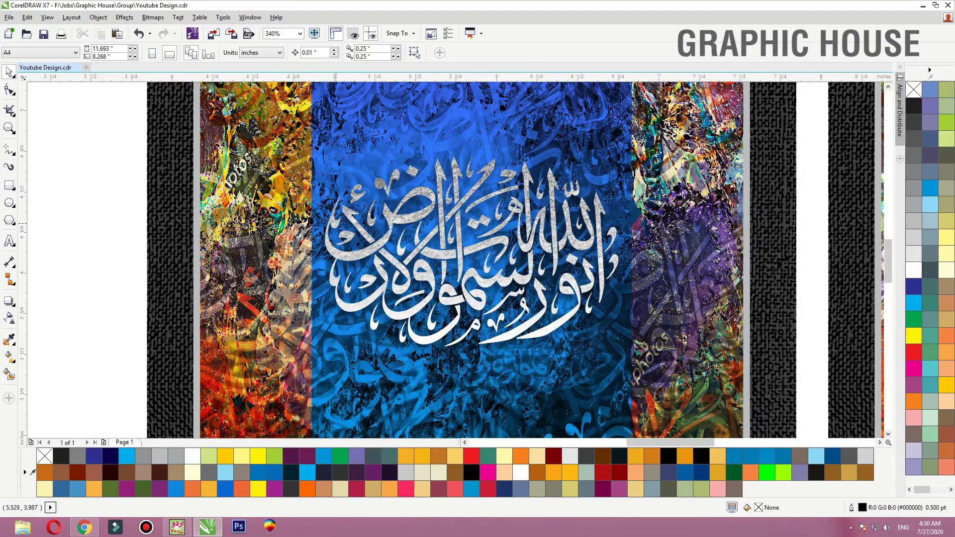
{"action": "scroll", "coordinate": [515, 284], "scroll_direction": "up", "scroll_amount": 6}
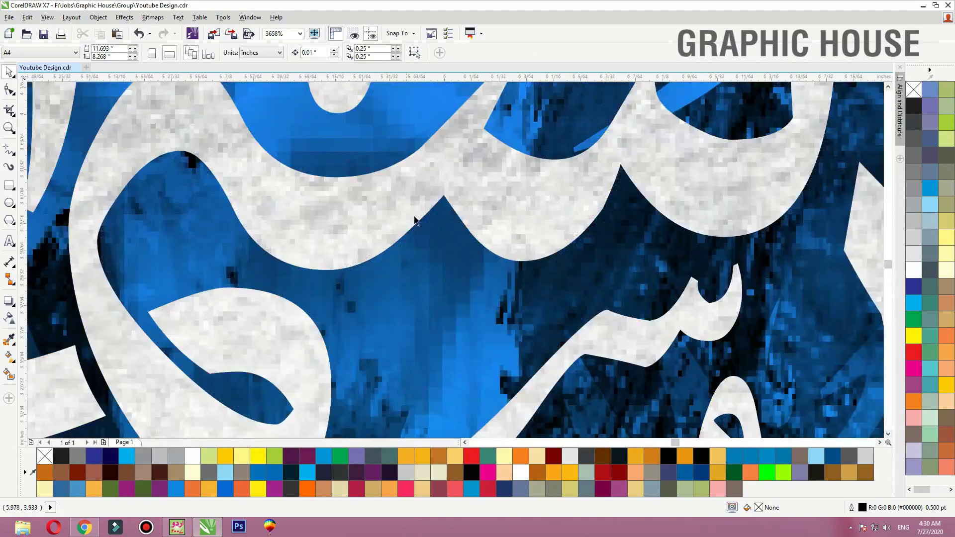
{"action": "scroll", "coordinate": [401, 222], "scroll_direction": "down", "scroll_amount": 7}
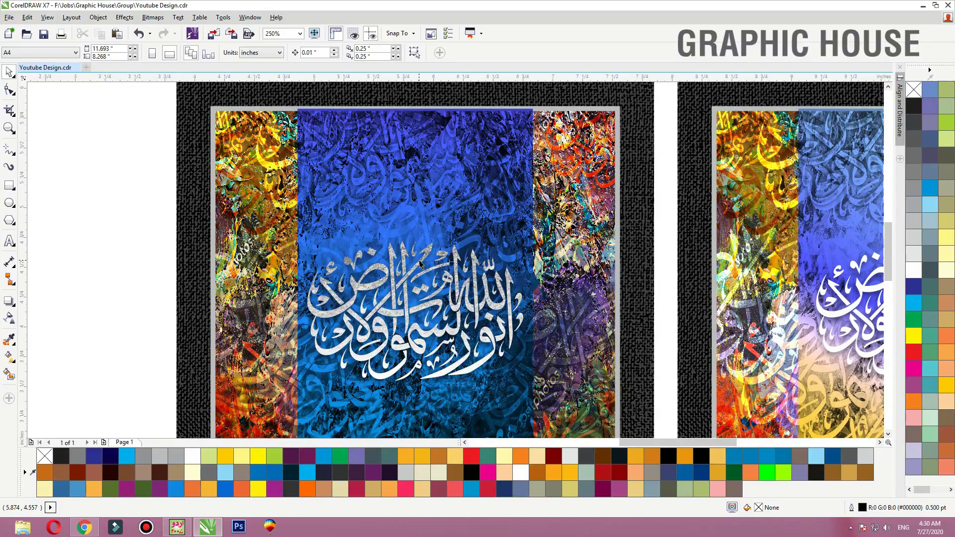
Sharpen the granite bitmap inside the calligraphy's PowerClip using Unsharp Mask with a percentage of about 289, and finish editing.
{"action": "double_click", "coordinate": [420, 261]}
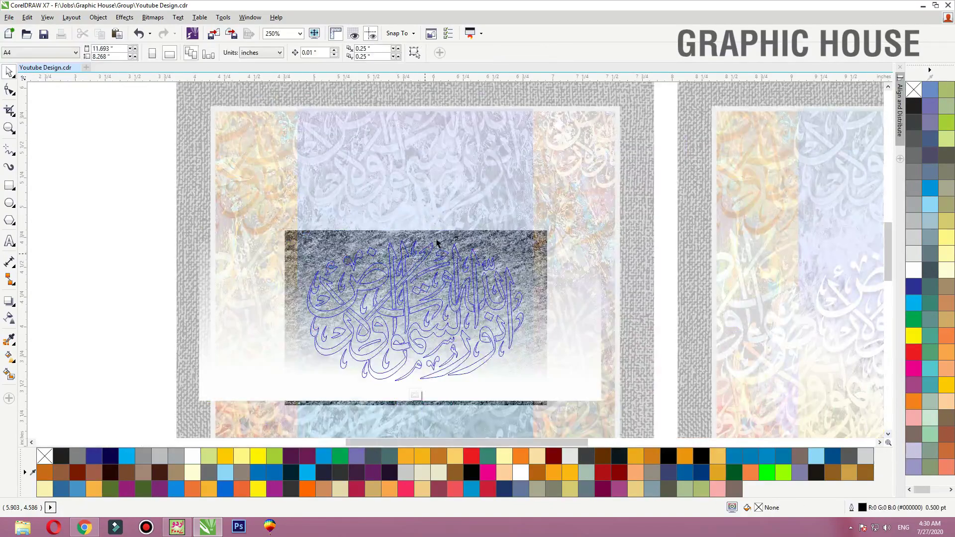
{"action": "left_click", "coordinate": [442, 232]}
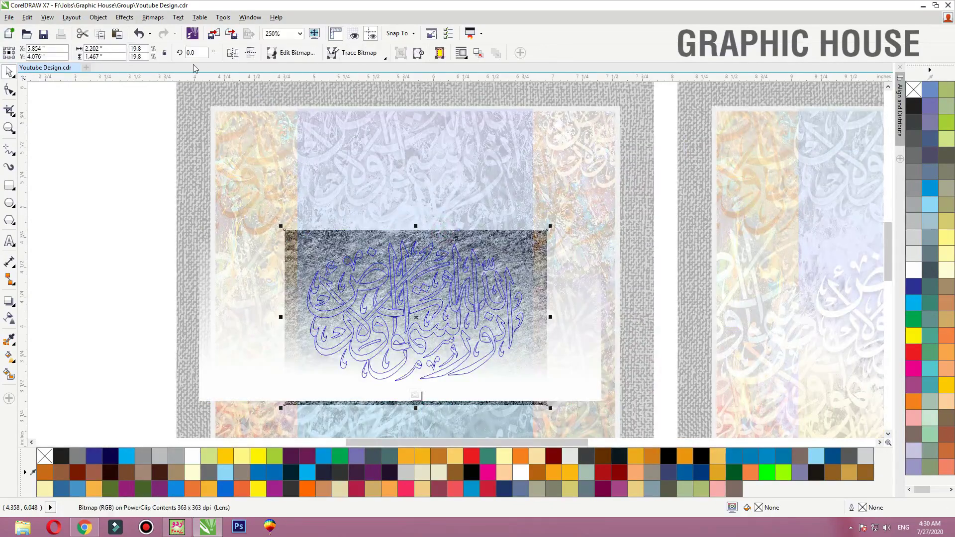
{"action": "left_click", "coordinate": [153, 18]}
{"action": "mouse_move", "coordinate": [212, 422]}
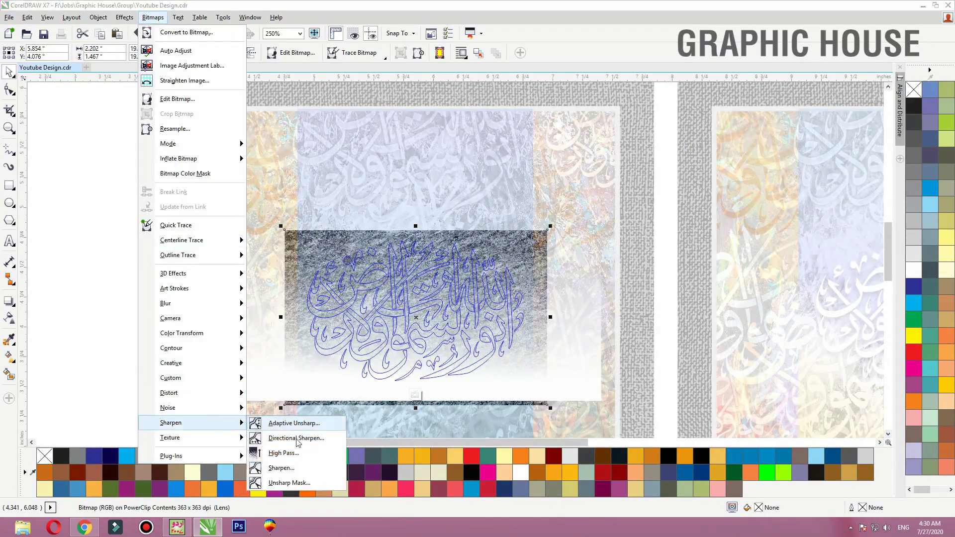
{"action": "left_click", "coordinate": [276, 483]}
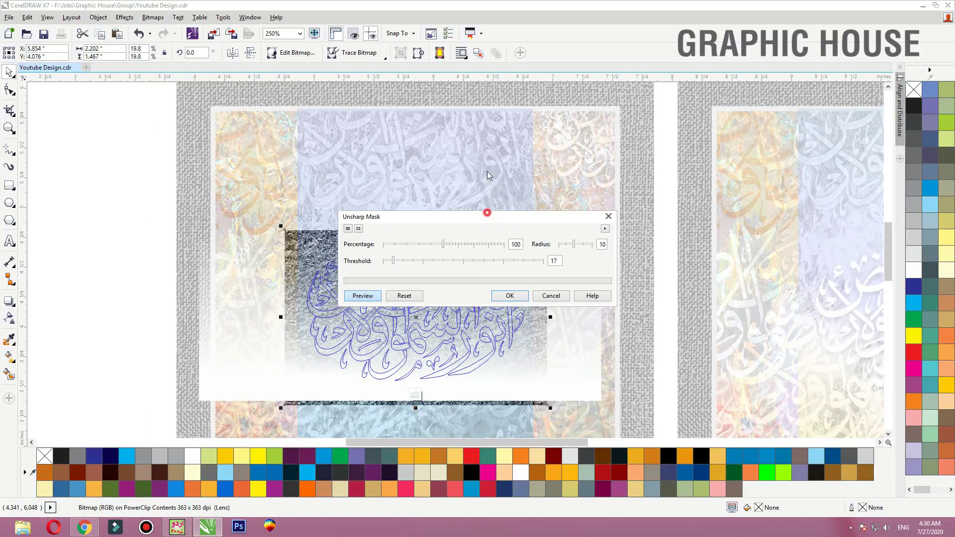
{"action": "left_click_drag", "start_coordinate": [487, 215], "coordinate": [487, 99]}
{"action": "left_click_drag", "start_coordinate": [442, 128], "coordinate": [472, 128]}
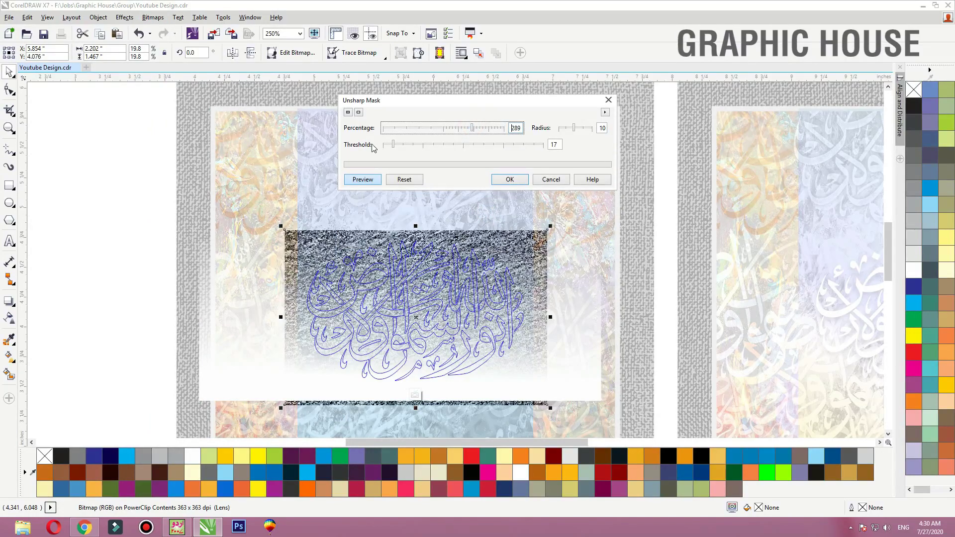
{"action": "left_click", "coordinate": [389, 128]}
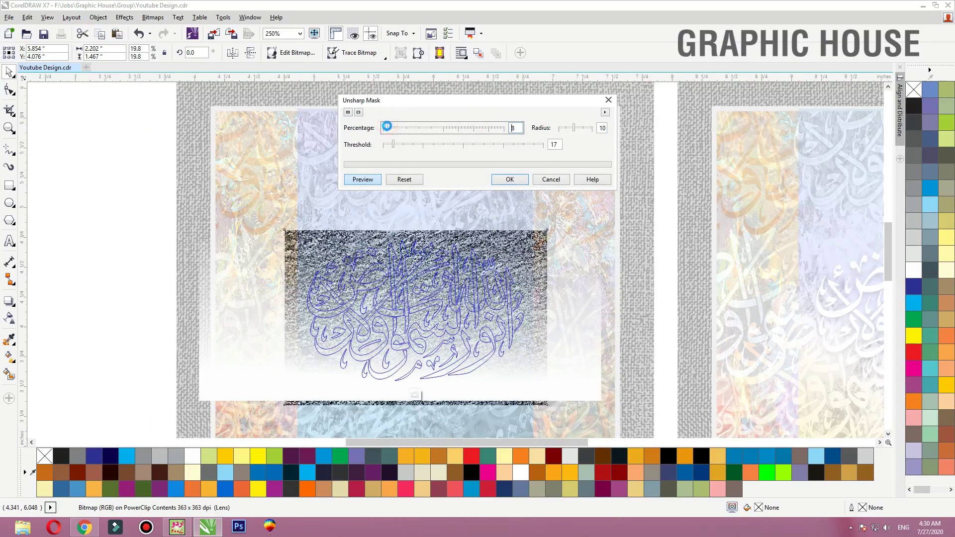
{"action": "left_click", "coordinate": [473, 129]}
{"action": "left_click", "coordinate": [510, 180]}
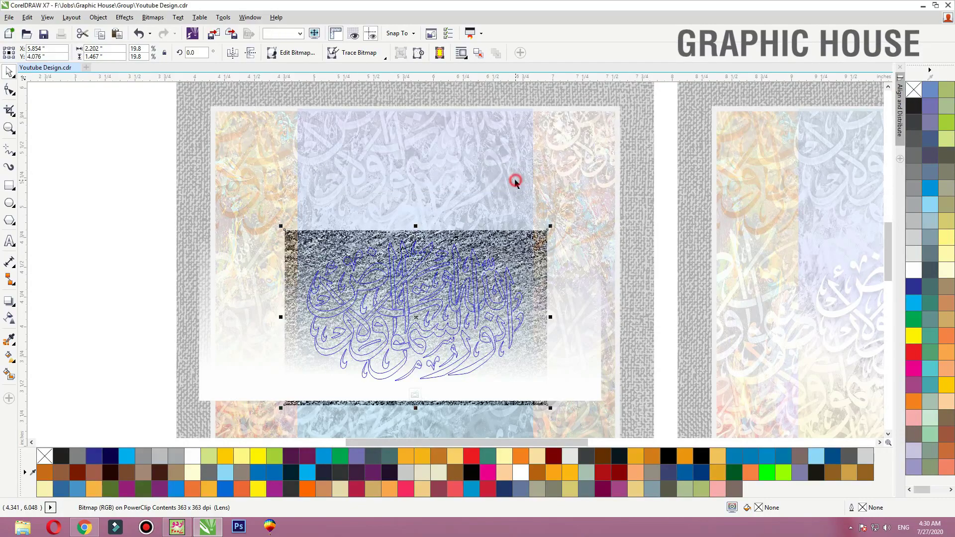
{"action": "scroll", "coordinate": [513, 234], "scroll_direction": "up", "scroll_amount": 3}
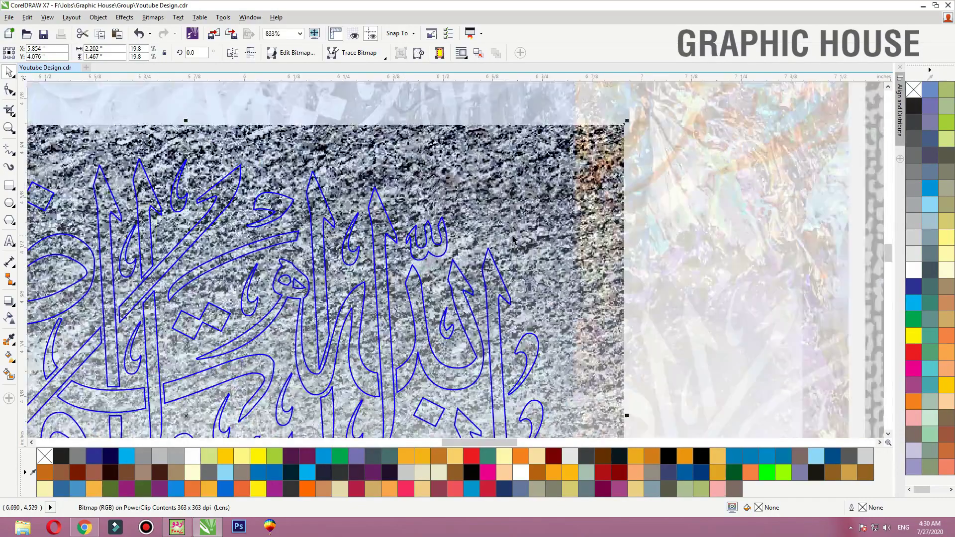
{"action": "scroll", "coordinate": [536, 235], "scroll_direction": "down", "scroll_amount": 5}
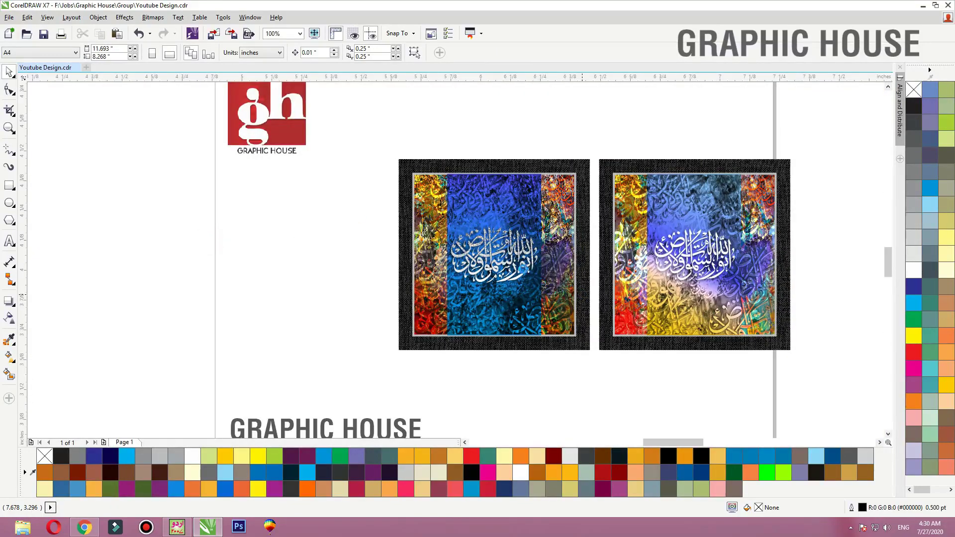
Select the black textured outer frame of the blue-panel design.
{"action": "scroll", "coordinate": [487, 248], "scroll_direction": "up", "scroll_amount": 4}
{"action": "scroll", "coordinate": [343, 272], "scroll_direction": "down", "scroll_amount": 4}
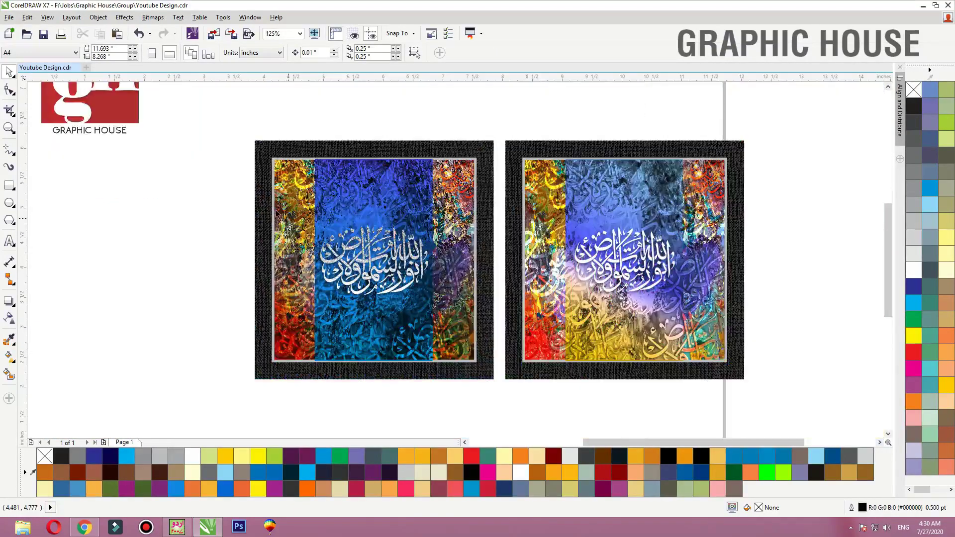
{"action": "left_click", "coordinate": [263, 204]}
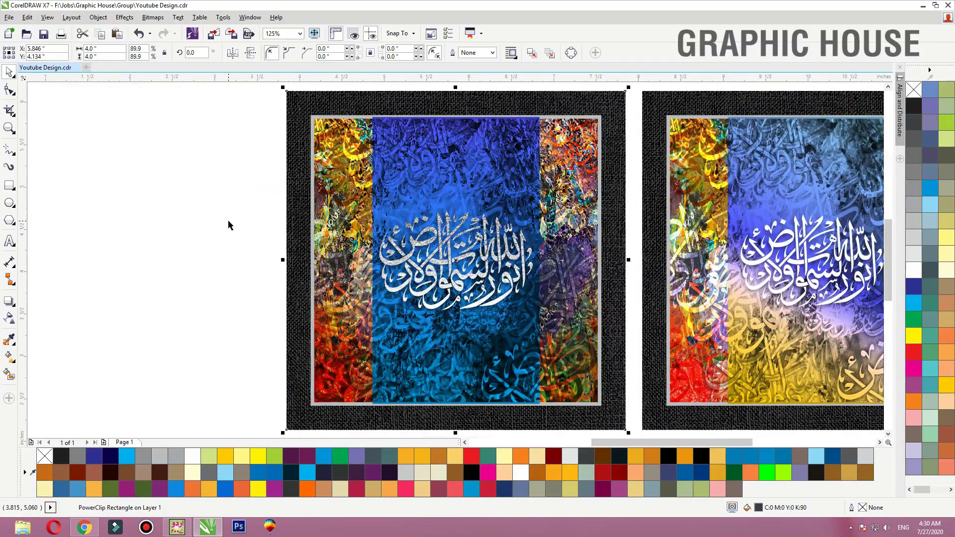